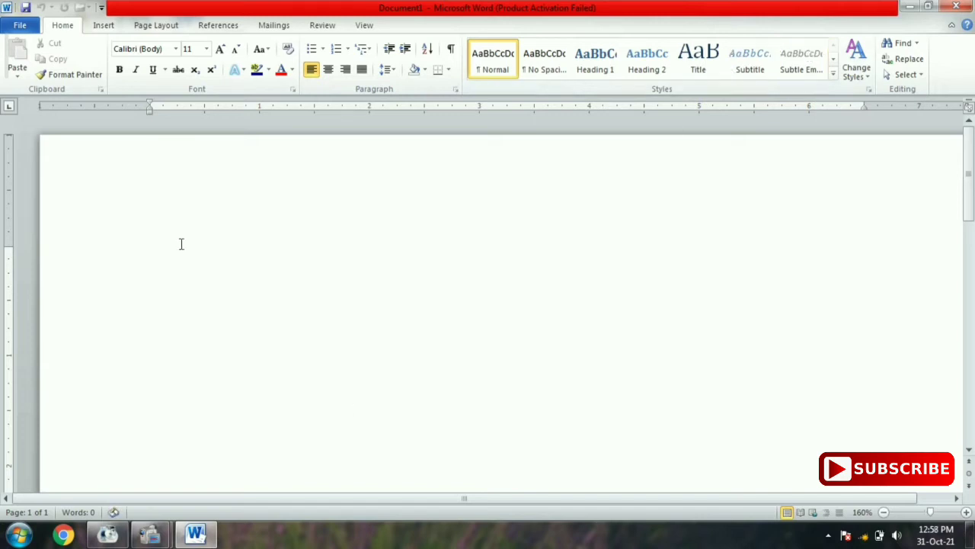
type("1 ")
type("8 6")
type(" 3 4 2")
type(" 5 7 9")
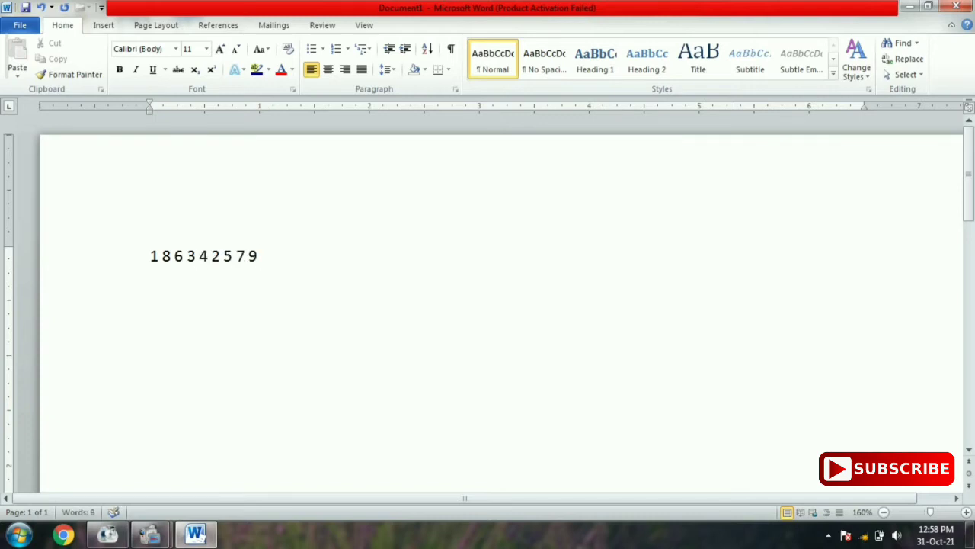
type(" 10")
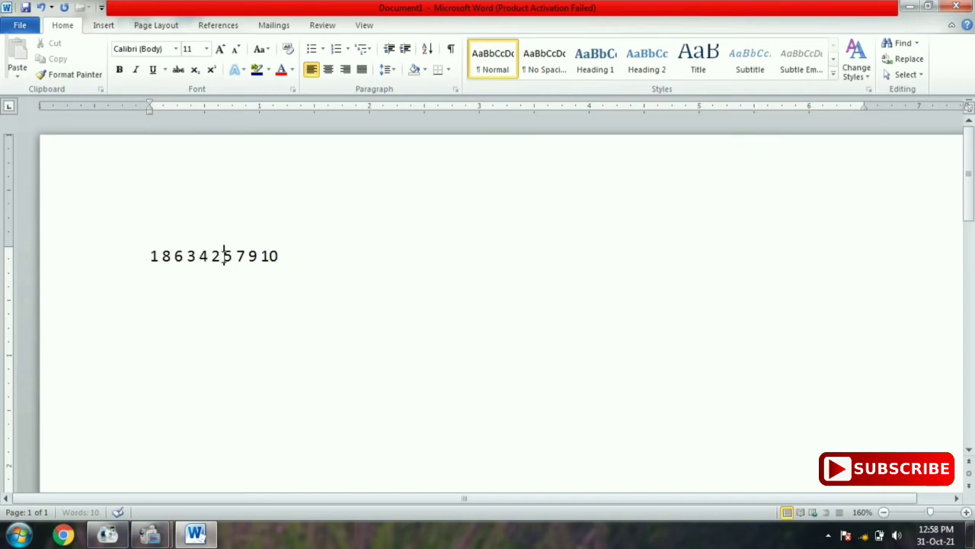
Step: Cut and paste the 2, 3 and 4 into place right after the 1
left_click_drag(224, 255, 208, 255)
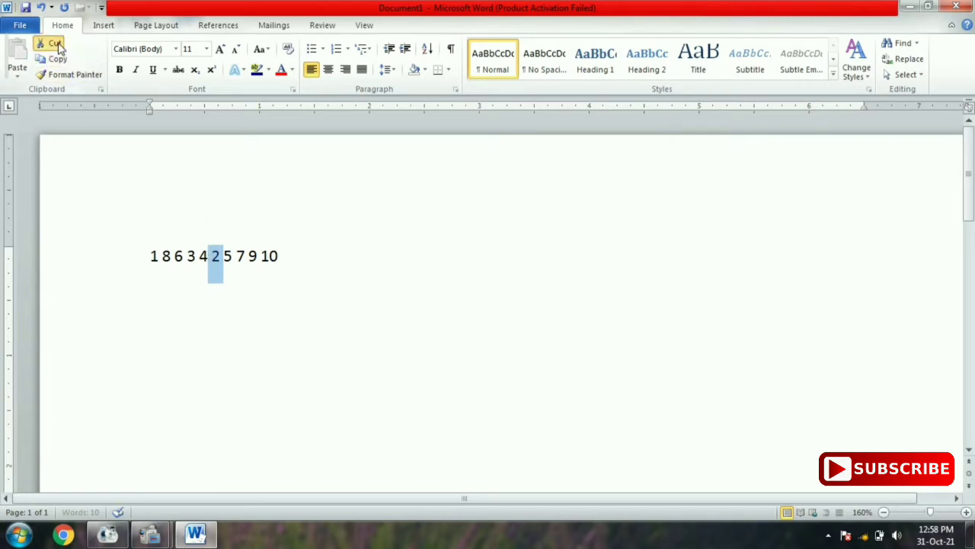
left_click(60, 47)
left_click(162, 255)
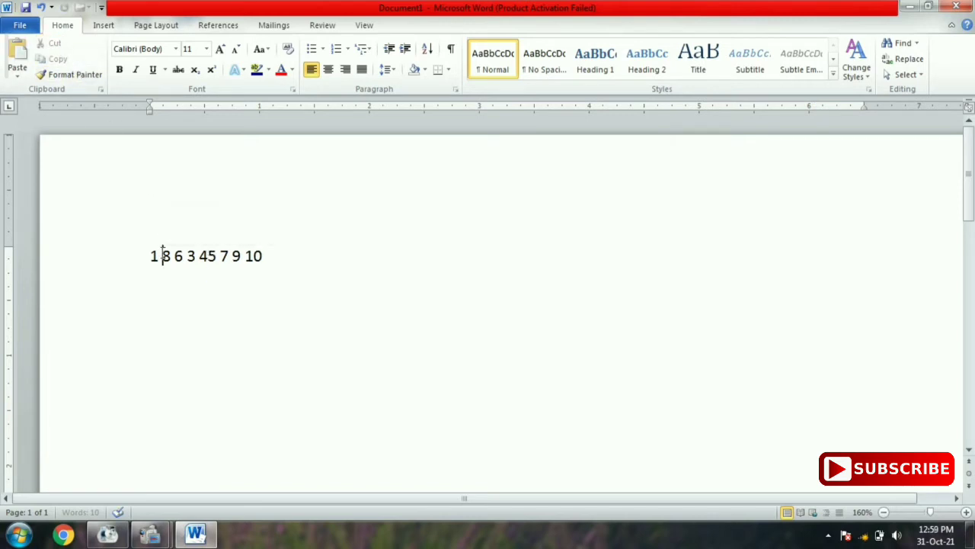
left_click(17, 57)
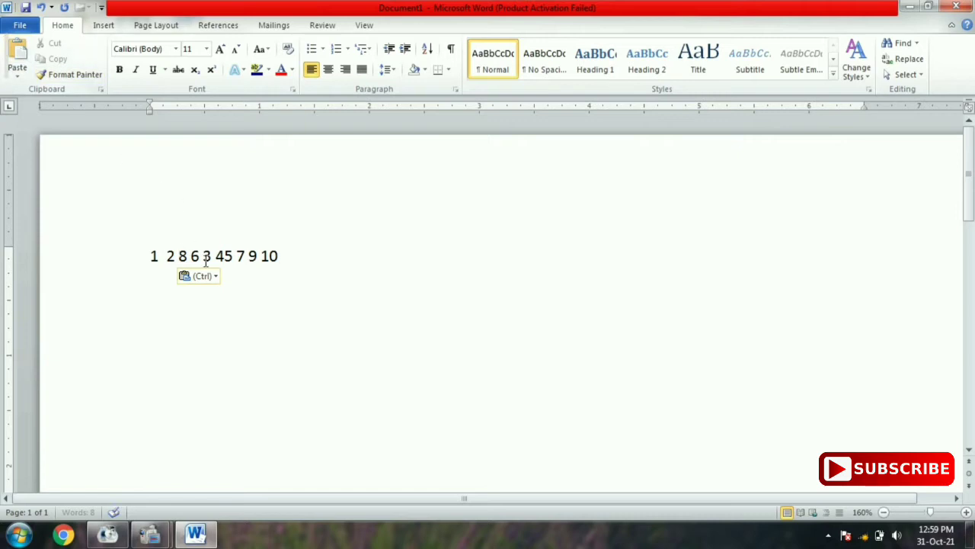
left_click_drag(216, 256, 202, 256)
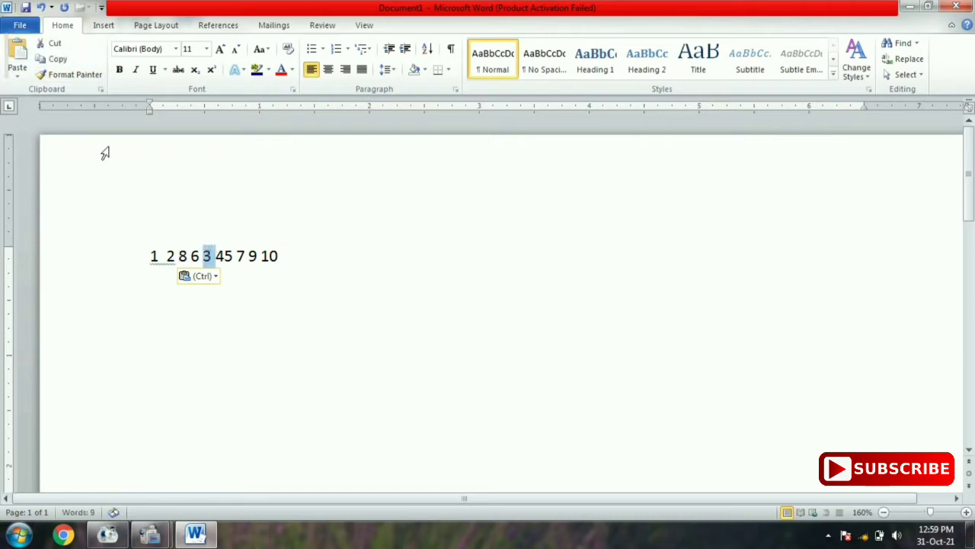
left_click(58, 46)
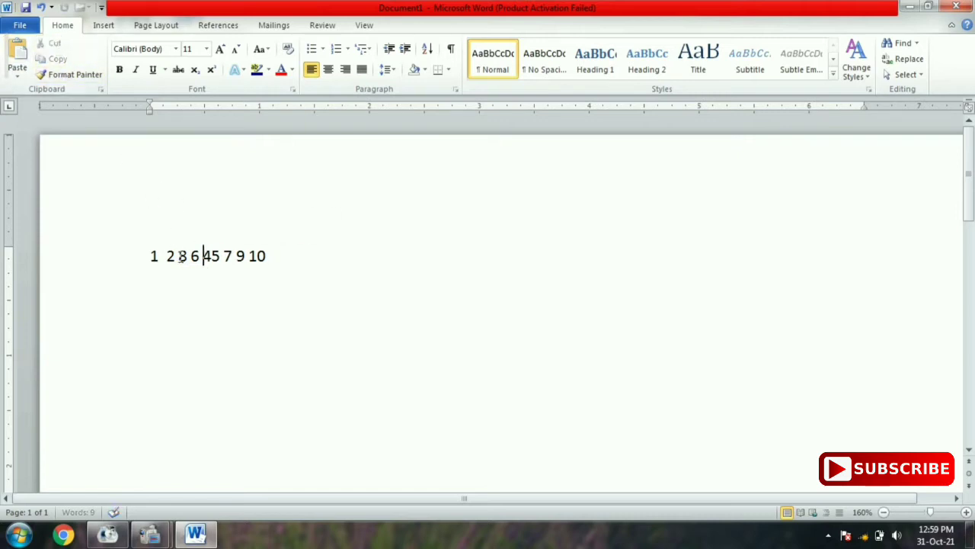
left_click(178, 256)
left_click(18, 55)
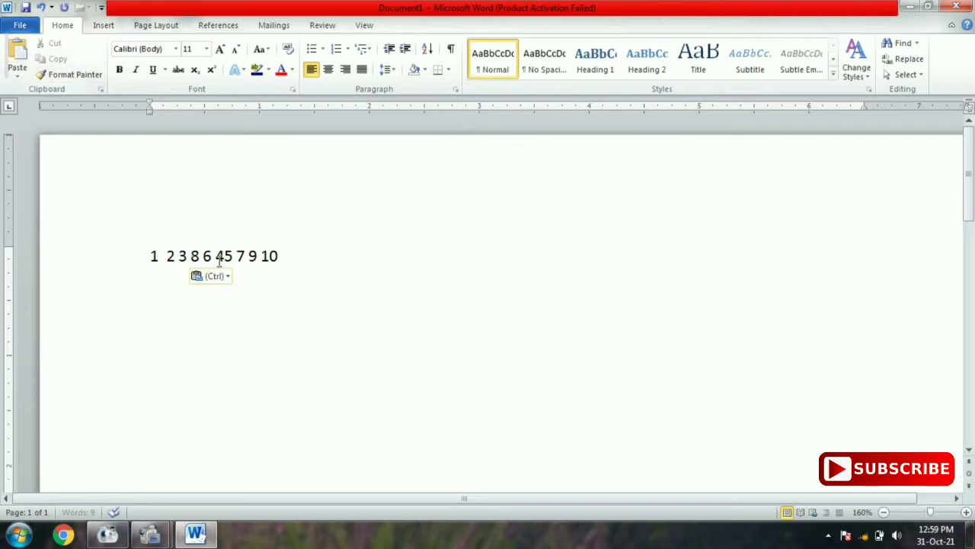
left_click_drag(224, 258, 215, 257)
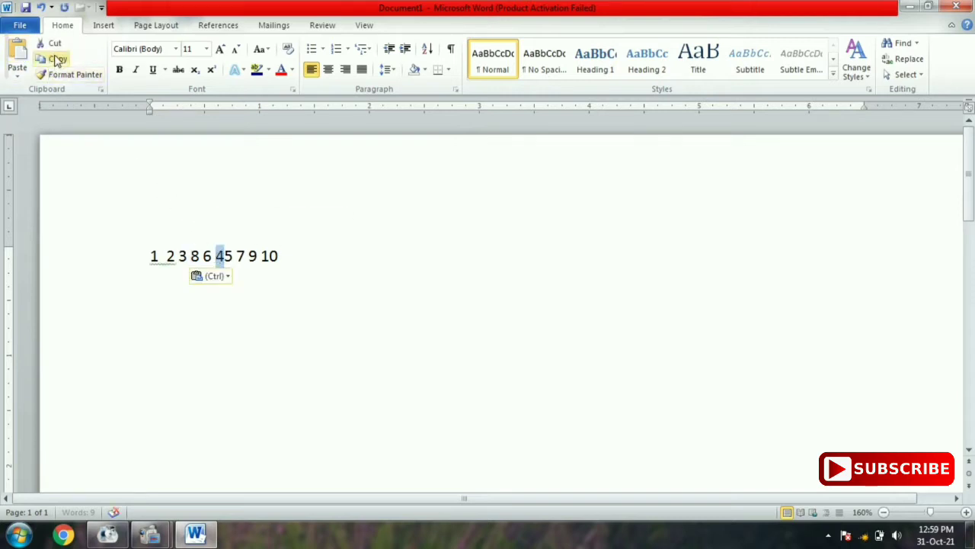
left_click(60, 44)
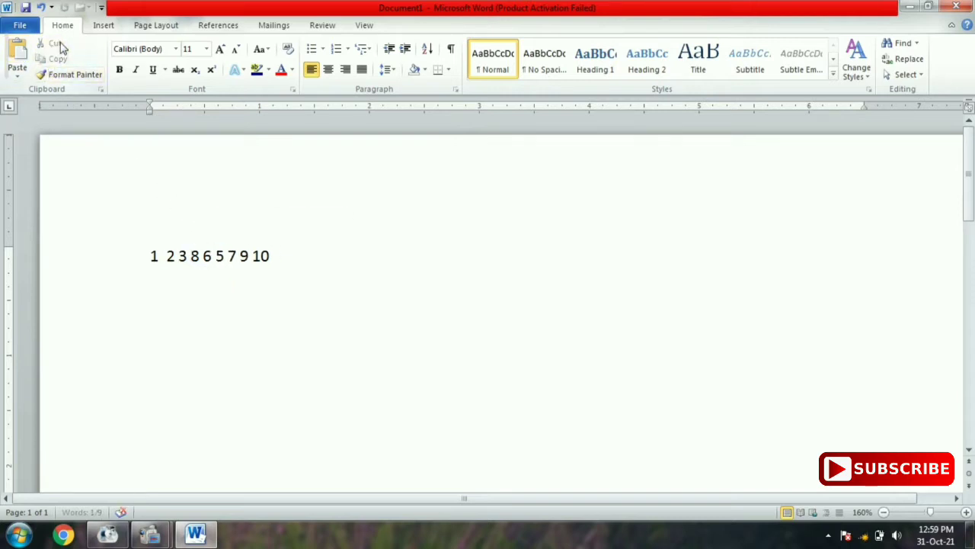
left_click(191, 255)
left_click(23, 52)
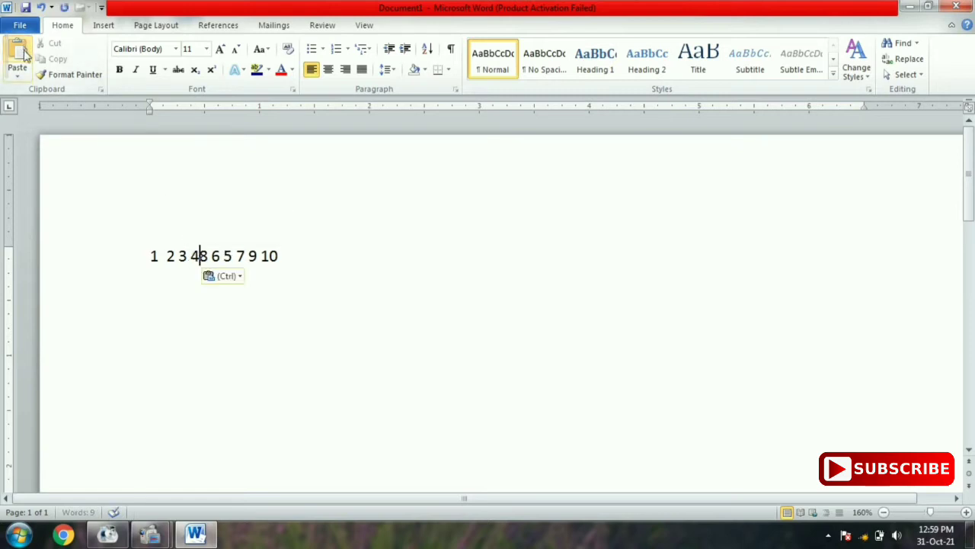
Step: Cut and paste the 5, 6 and 7 so the line reads 1 to 10 in order
left_click_drag(237, 256, 228, 256)
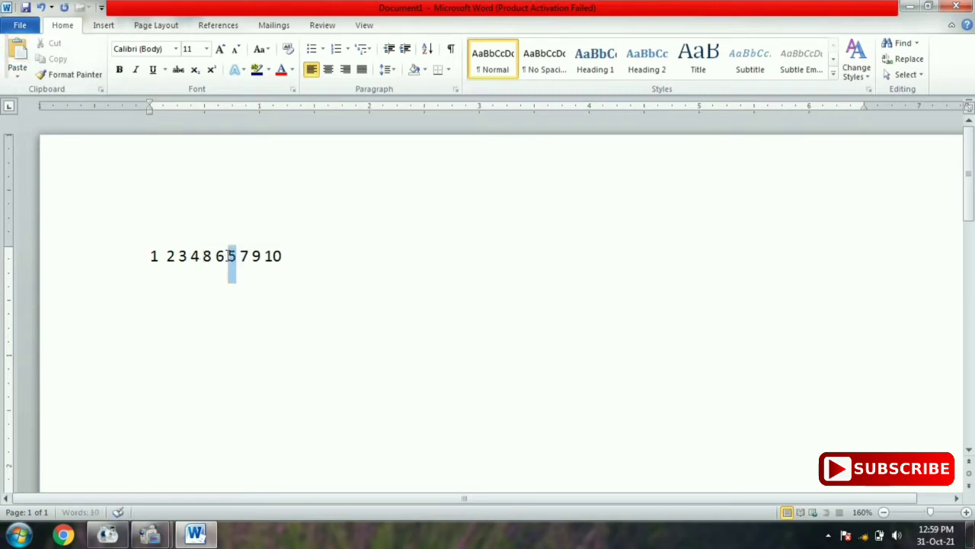
left_click(55, 43)
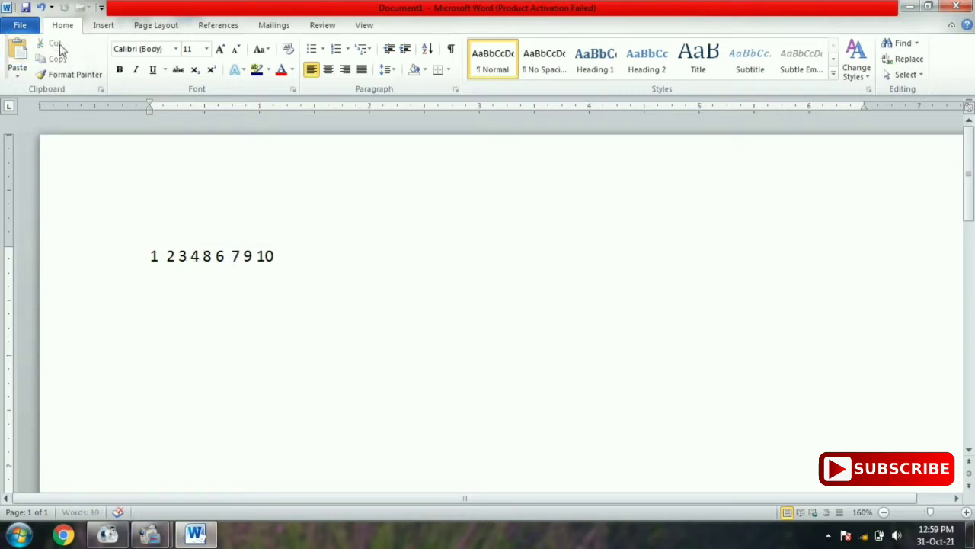
left_click(203, 256)
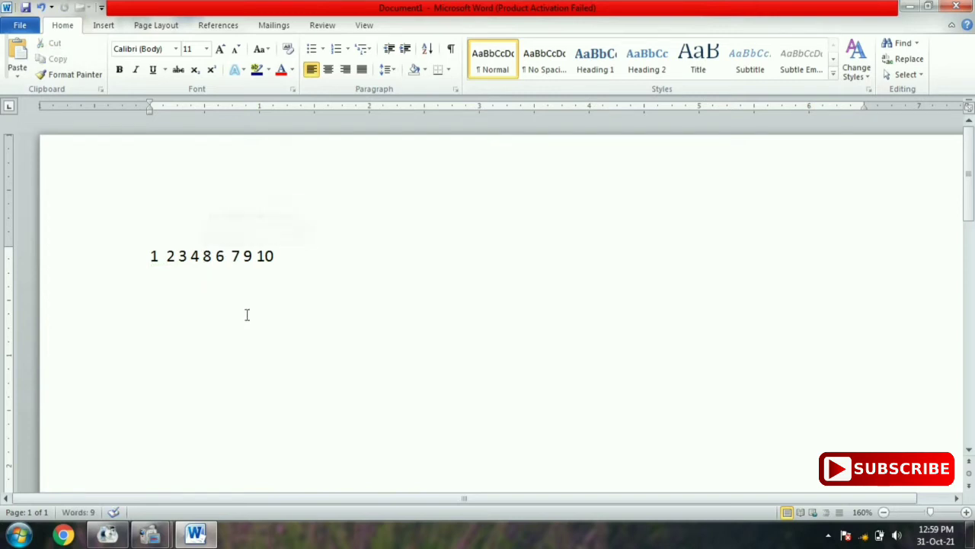
left_click(21, 52)
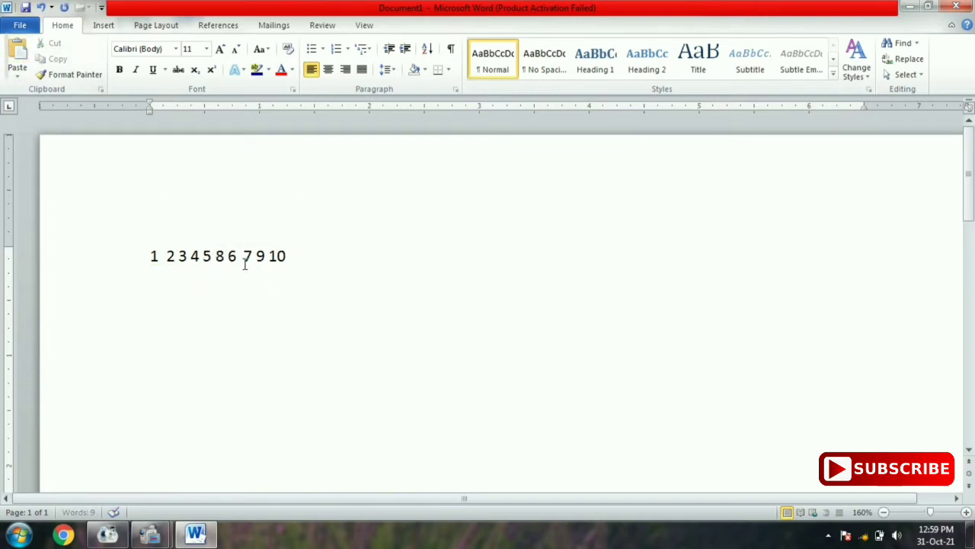
left_click_drag(240, 256, 225, 254)
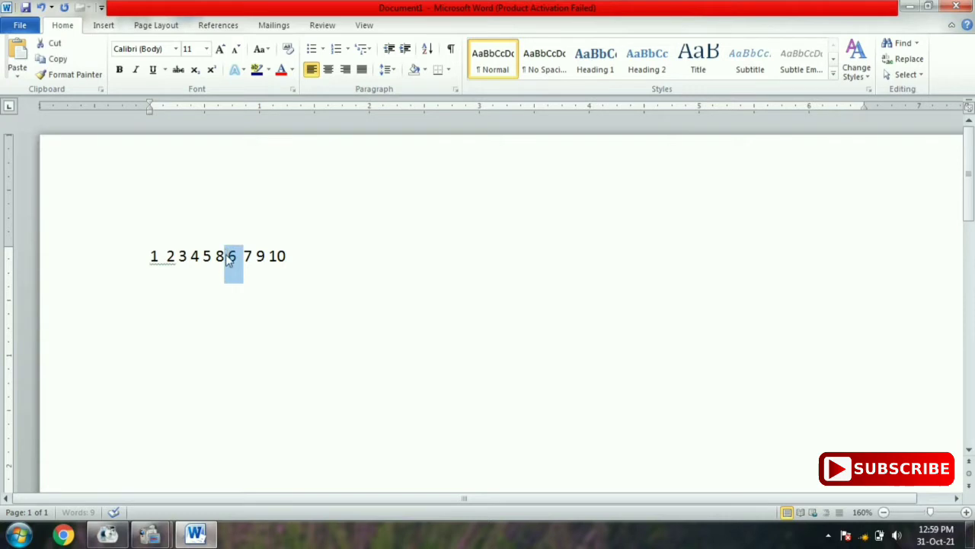
left_click(55, 44)
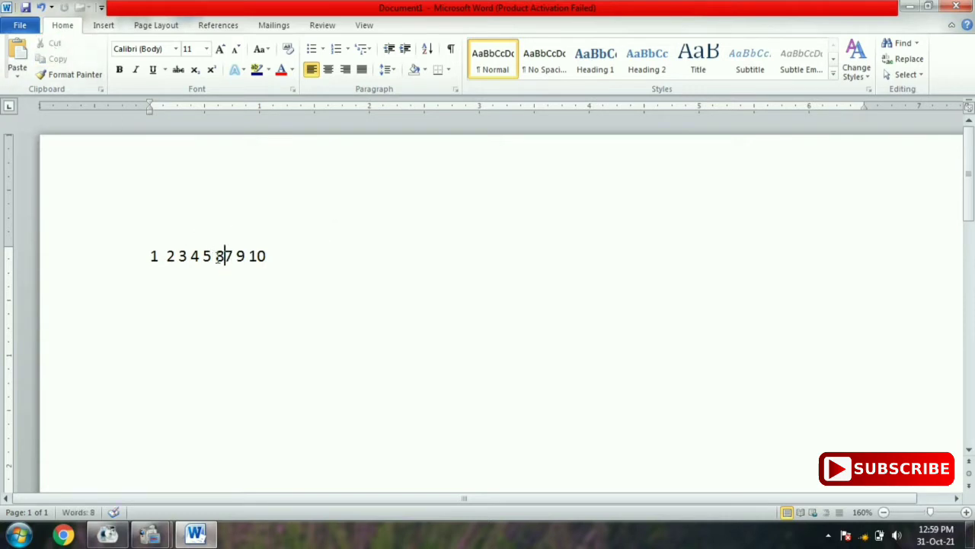
left_click(19, 52)
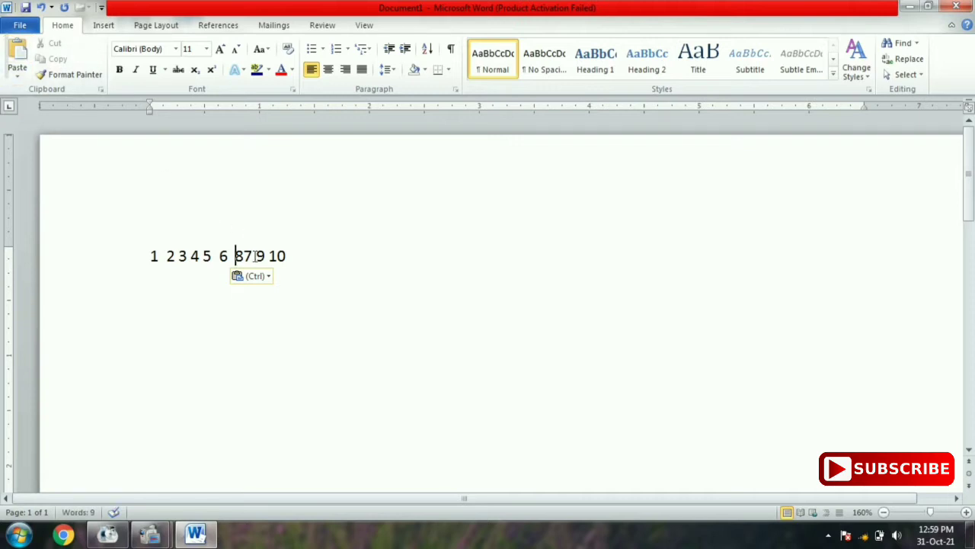
left_click_drag(253, 256, 243, 255)
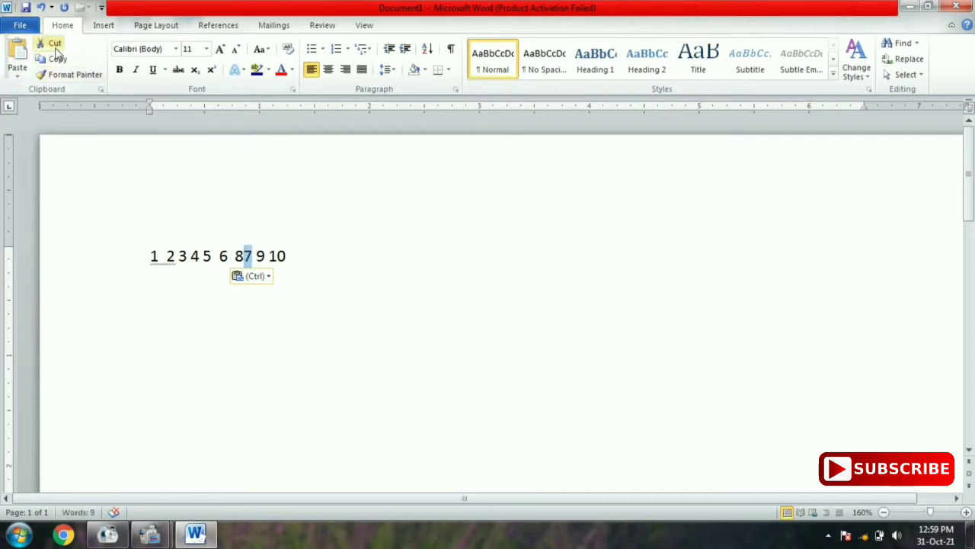
left_click(55, 44)
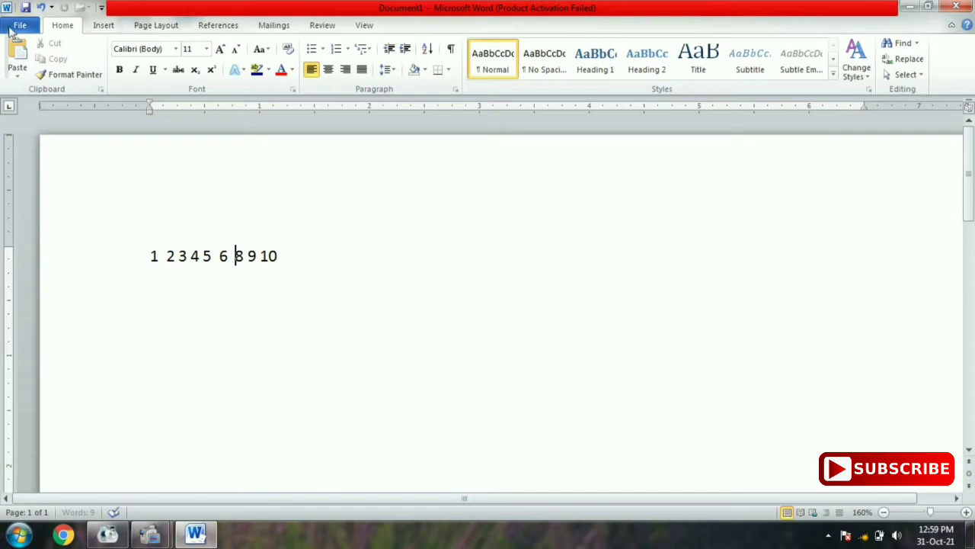
left_click(19, 52)
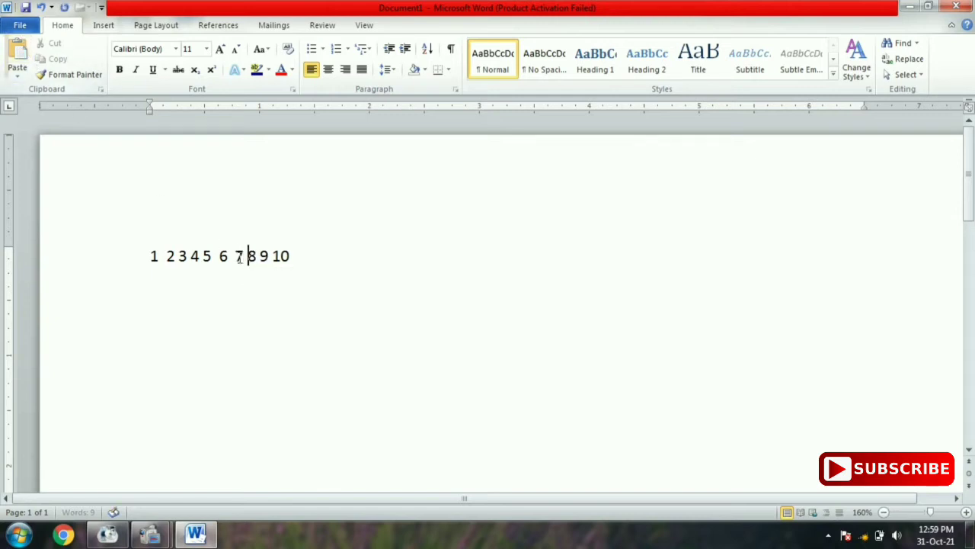
left_click(293, 263)
Step: Replace the number line with a 'Name ......' line followed by a new line
left_click_drag(319, 255, 132, 246)
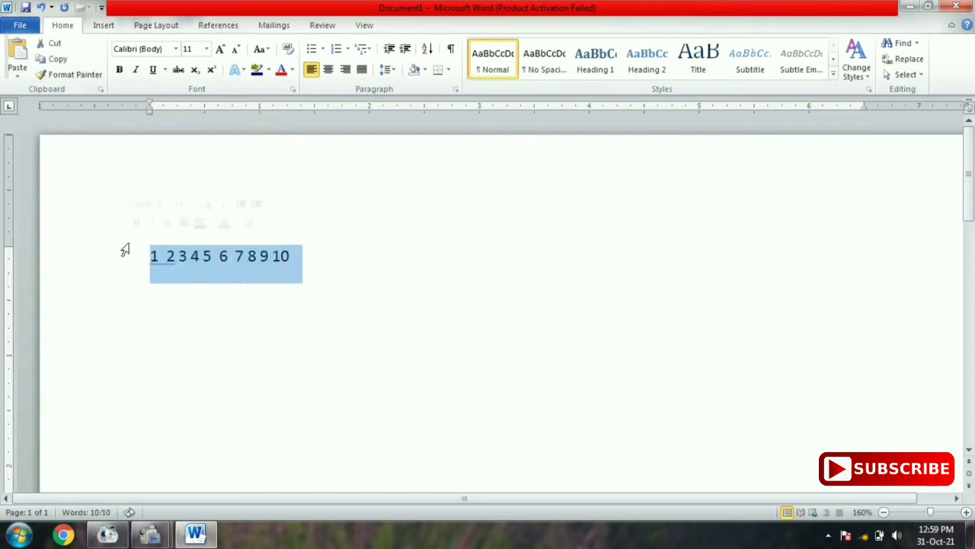
key("Delete")
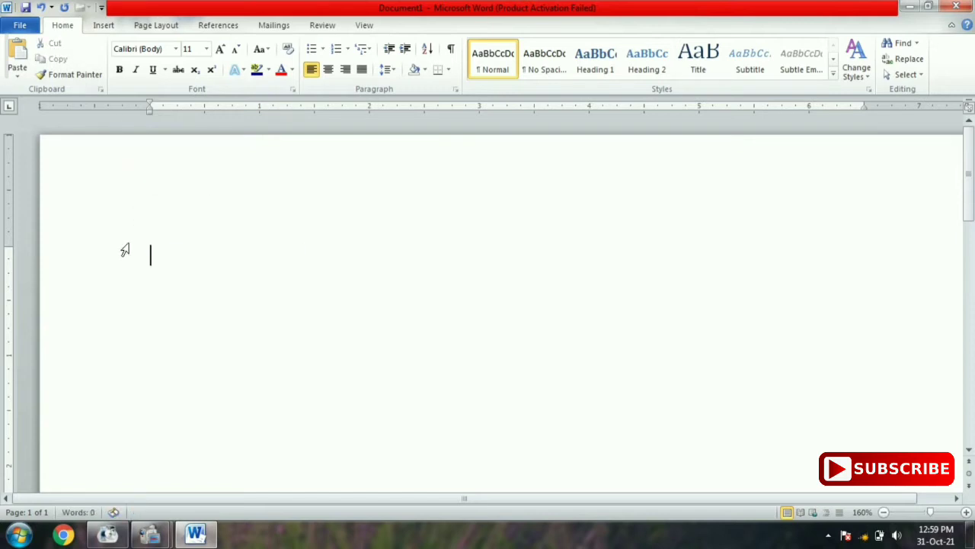
type("N")
type("ame ")
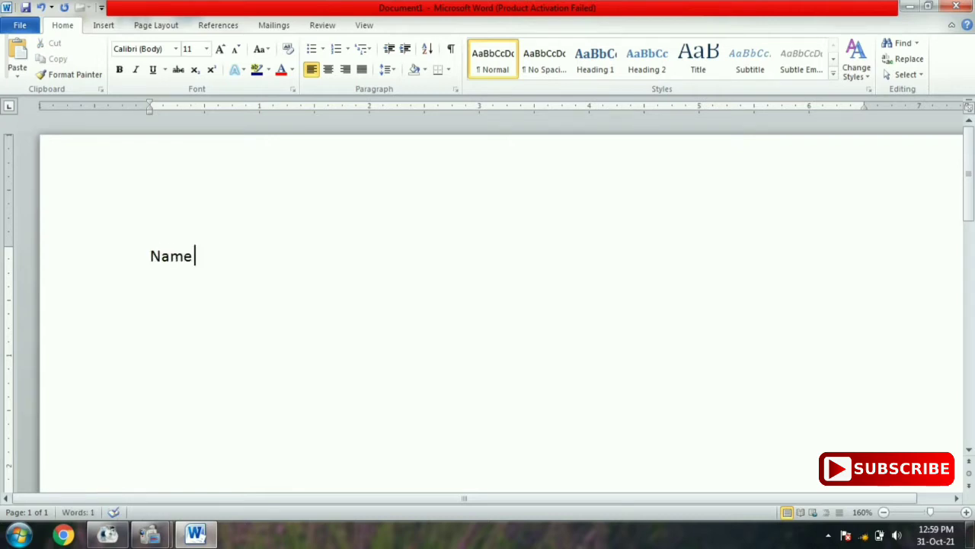
type("......................")
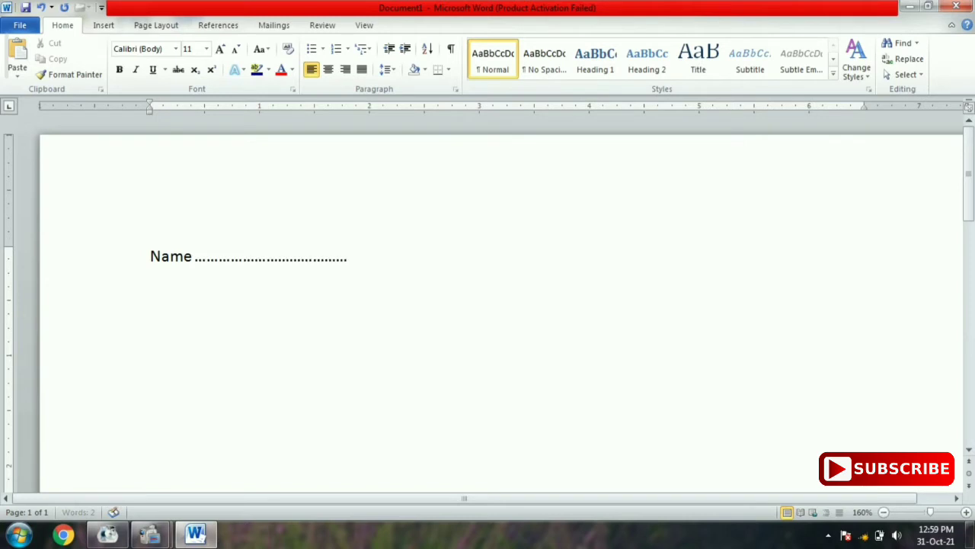
type("...................................")
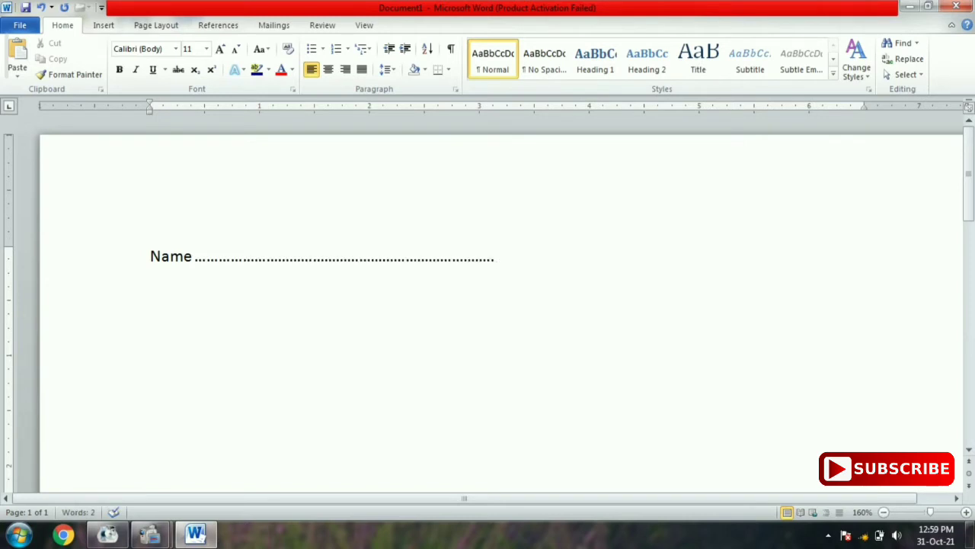
key("Return")
Step: Type Father's and paste the copied Name dotted leader after it
type("F")
type("a")
type("ther")
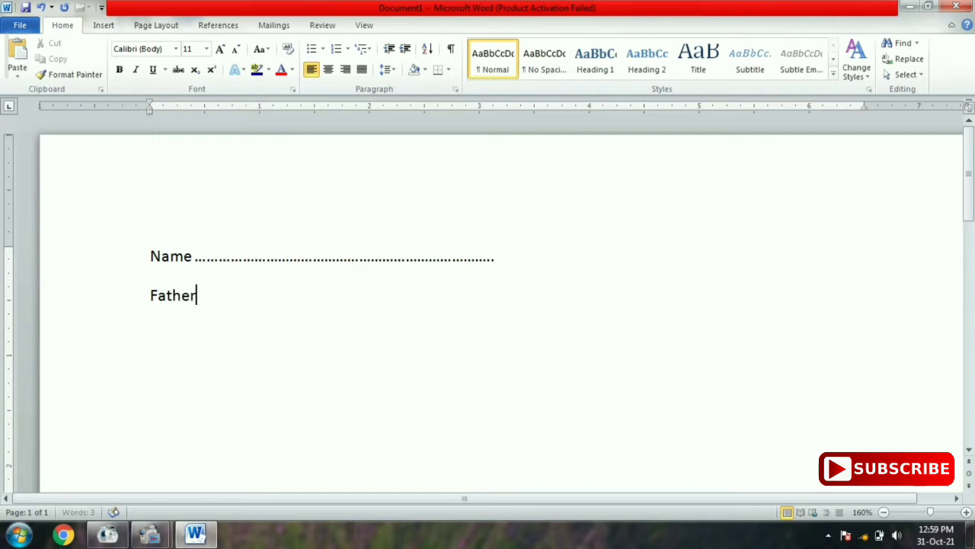
type("'")
type(" N")
type("ame")
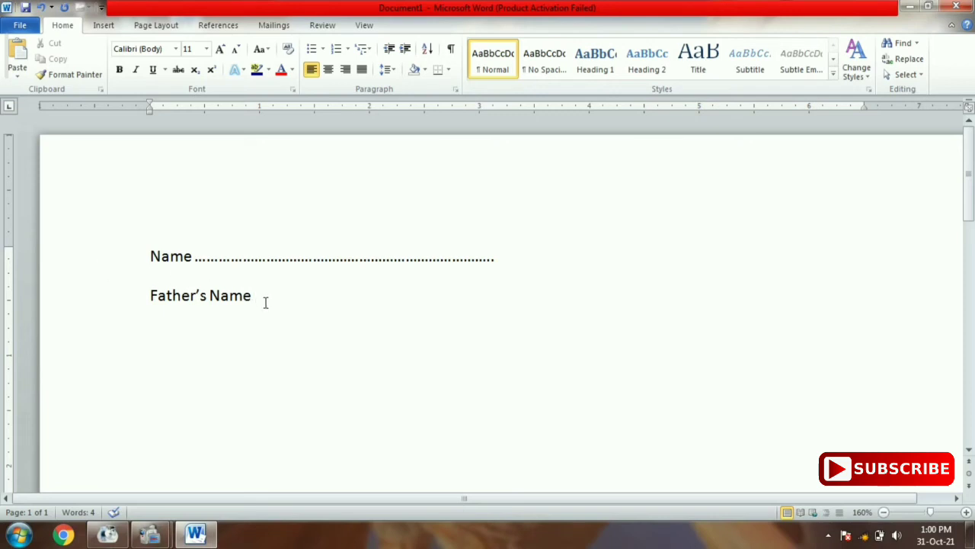
mouse_move(219, 303)
left_click_drag(253, 296, 210, 297)
key("Delete")
left_click_drag(147, 256, 446, 265)
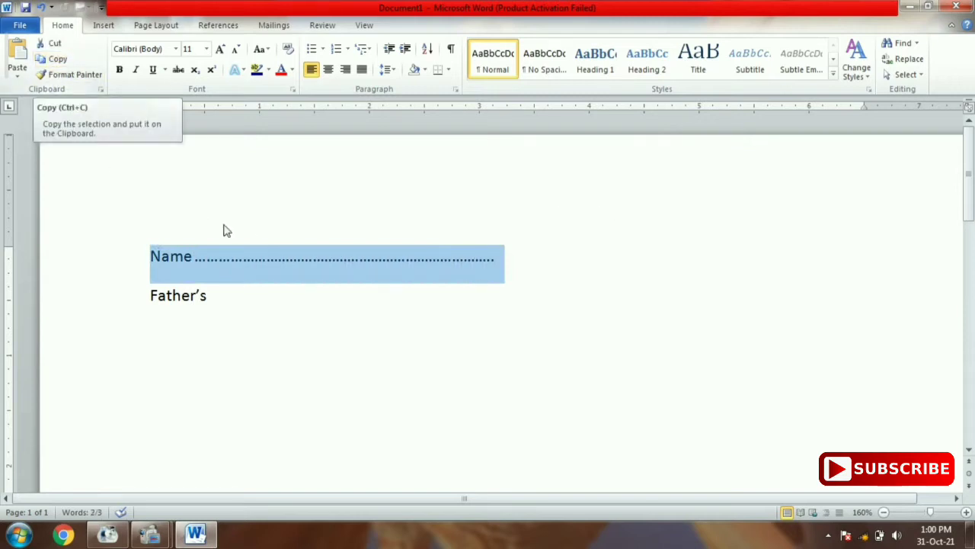
left_click(214, 299)
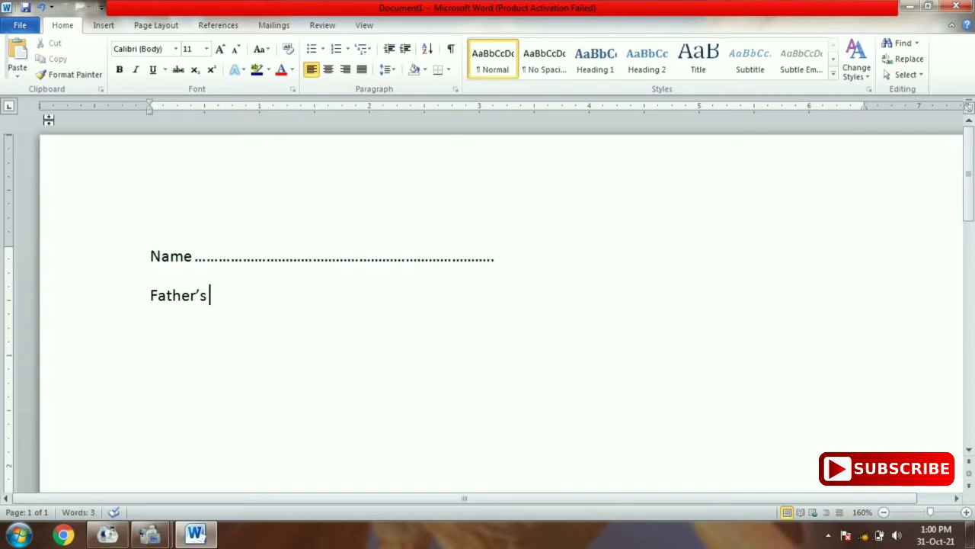
left_click(17, 57)
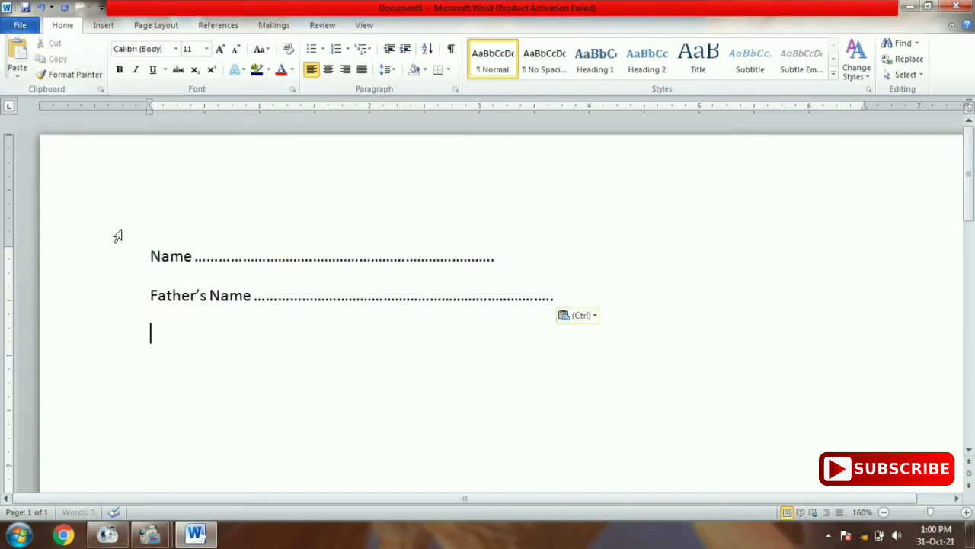
Step: Lengthen the Name line's dots and add a Mother's Name line with a copied dotted leader
left_click(494, 260)
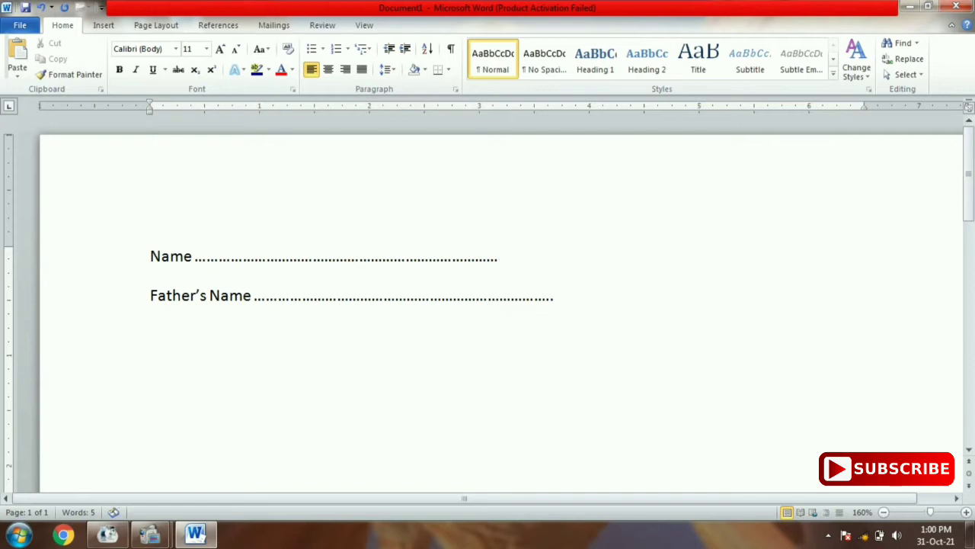
type("........................")
key("BackSpace")
left_click(567, 304)
key("Return")
type("M")
type("other")
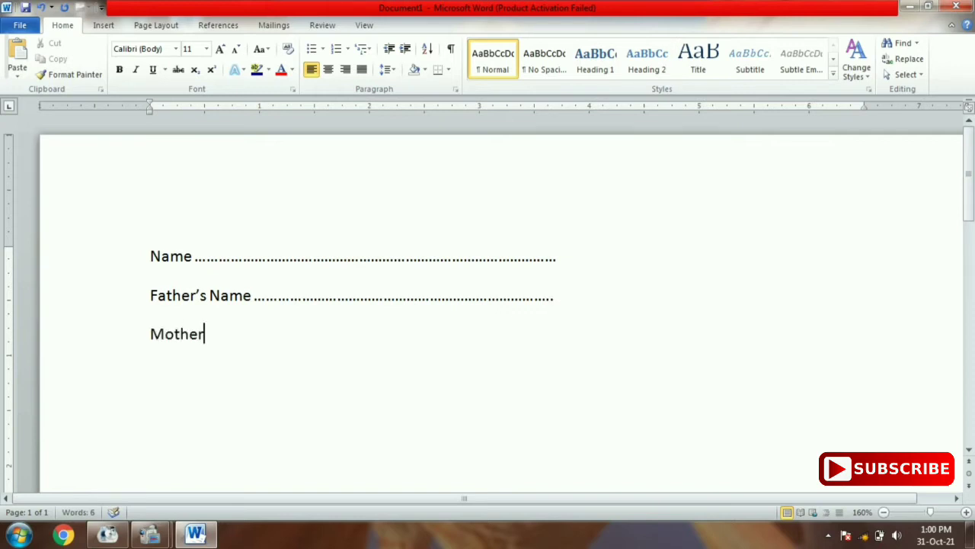
type("'s")
type(" Nam")
type("e")
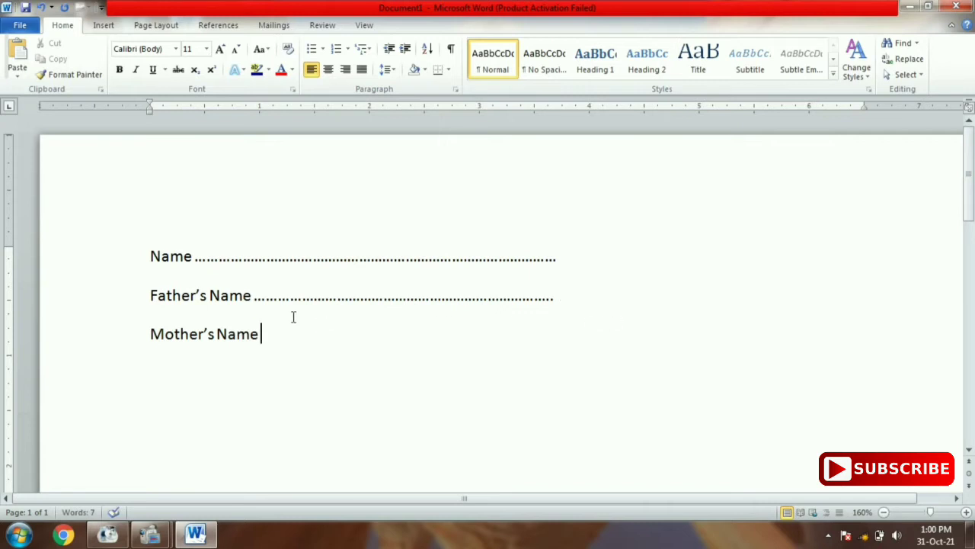
left_click_drag(260, 335, 218, 336)
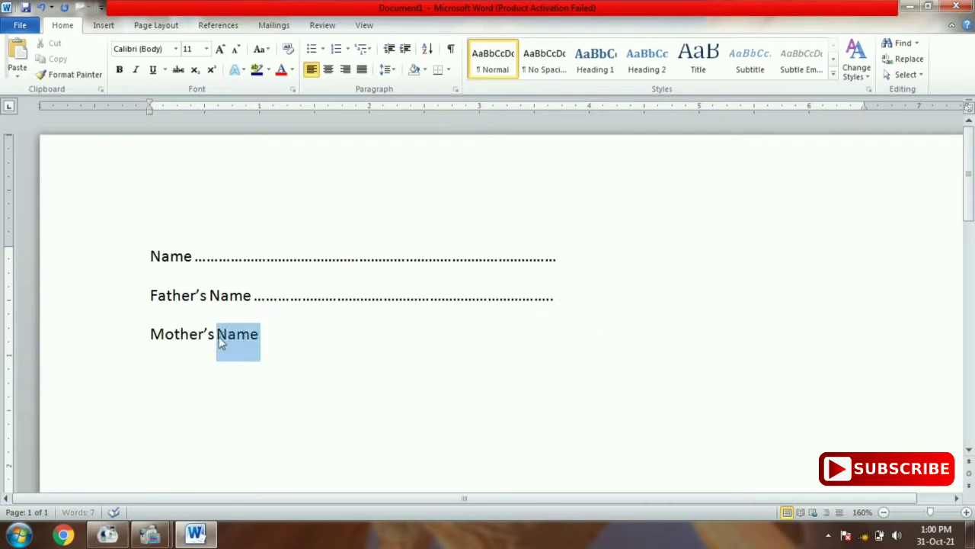
key("BackSpace")
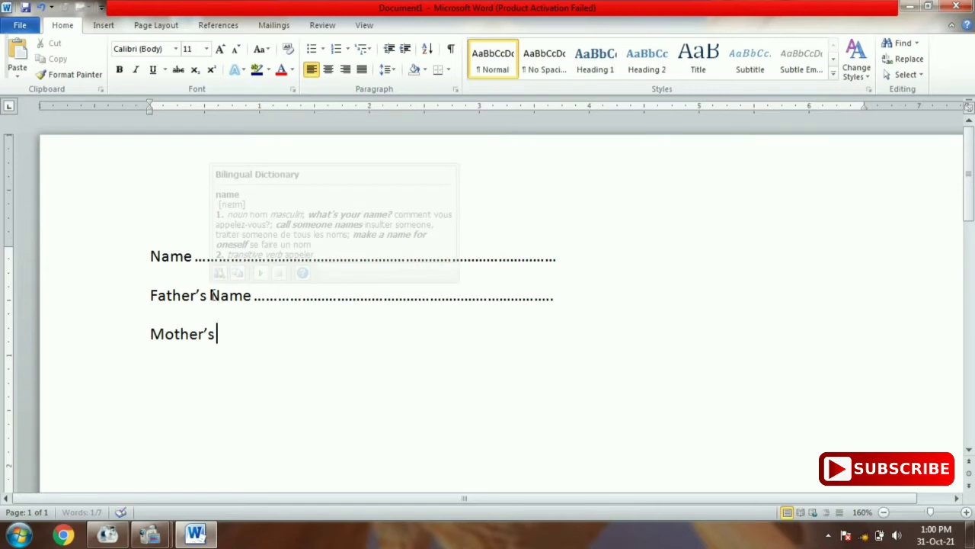
left_click_drag(211, 295, 311, 294)
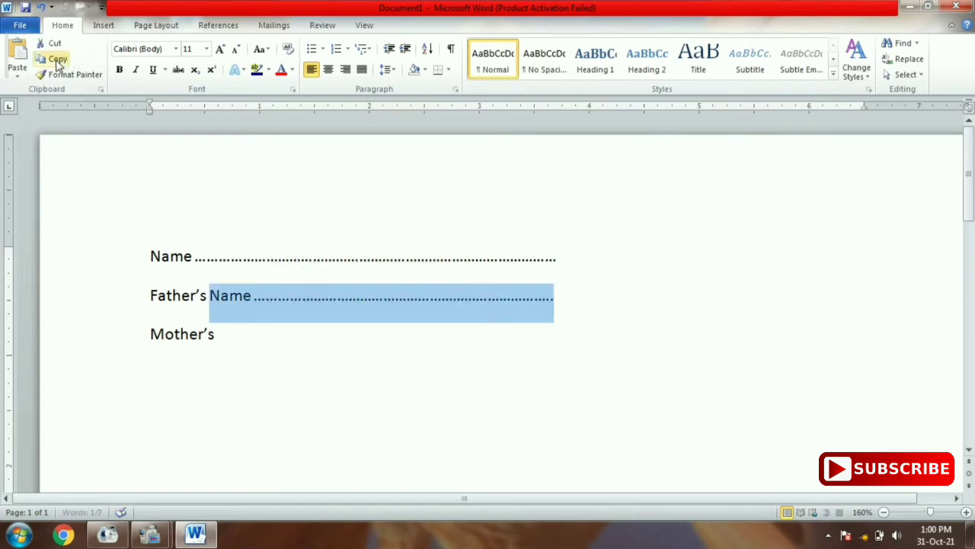
left_click(56, 60)
left_click(228, 337)
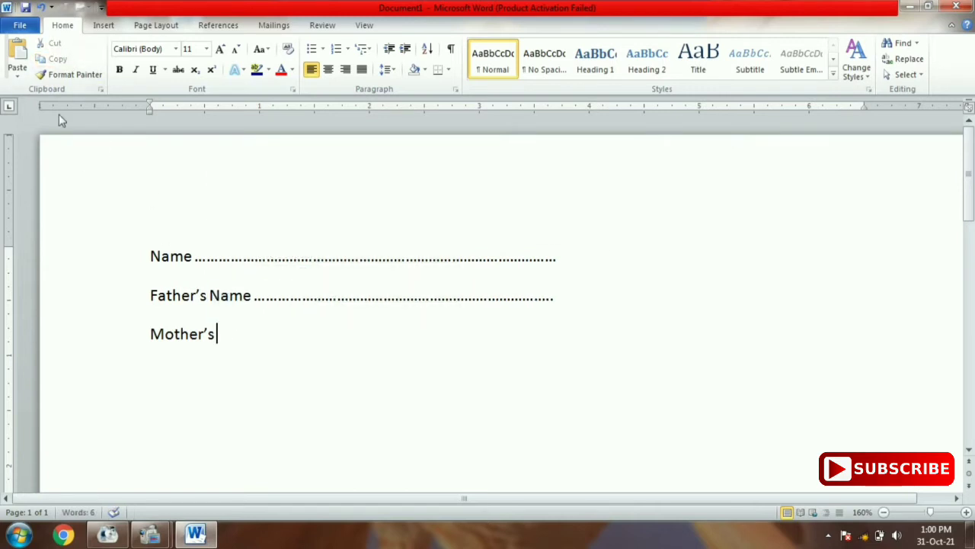
left_click(16, 57)
Step: Add a Village line and paste Name with the dotted leader after it
key("Return")
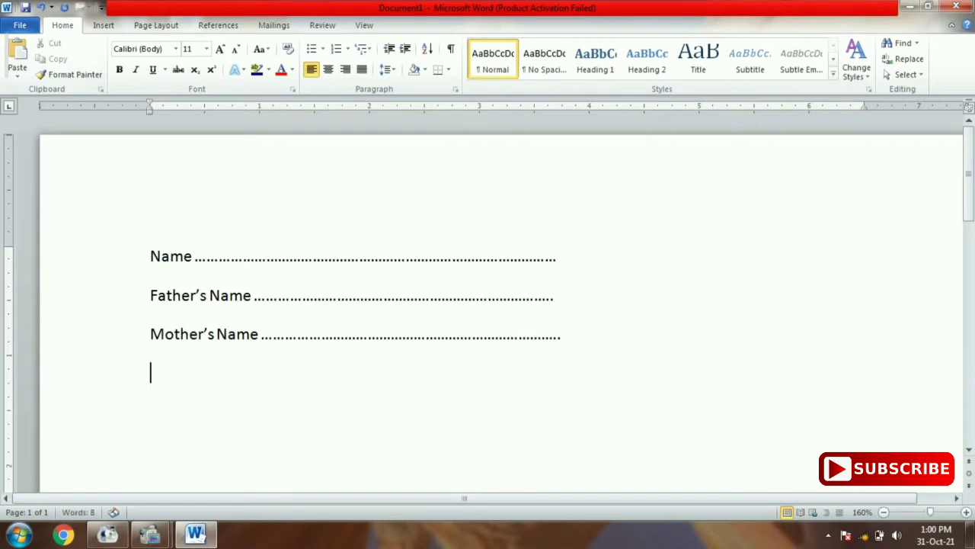
type("Villa")
type("ge")
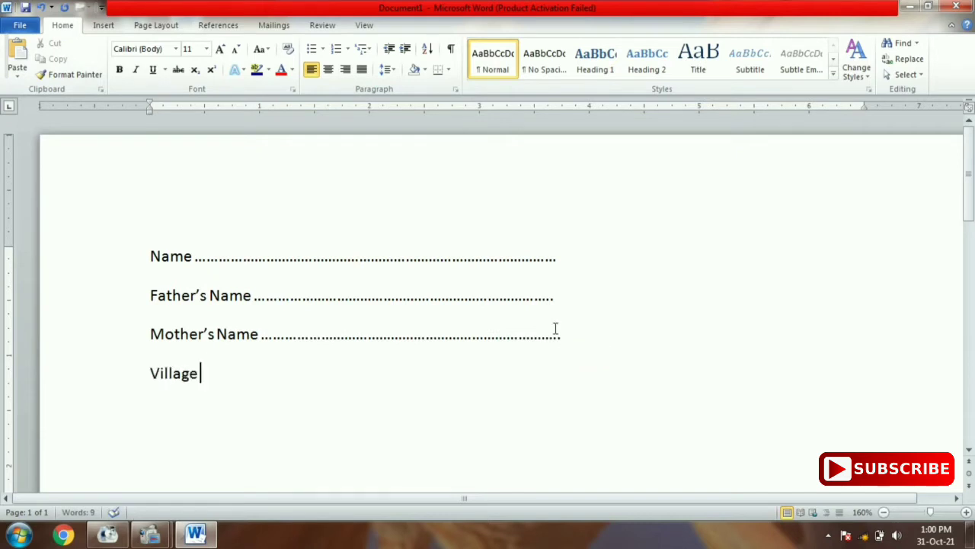
left_click_drag(216, 334, 572, 349)
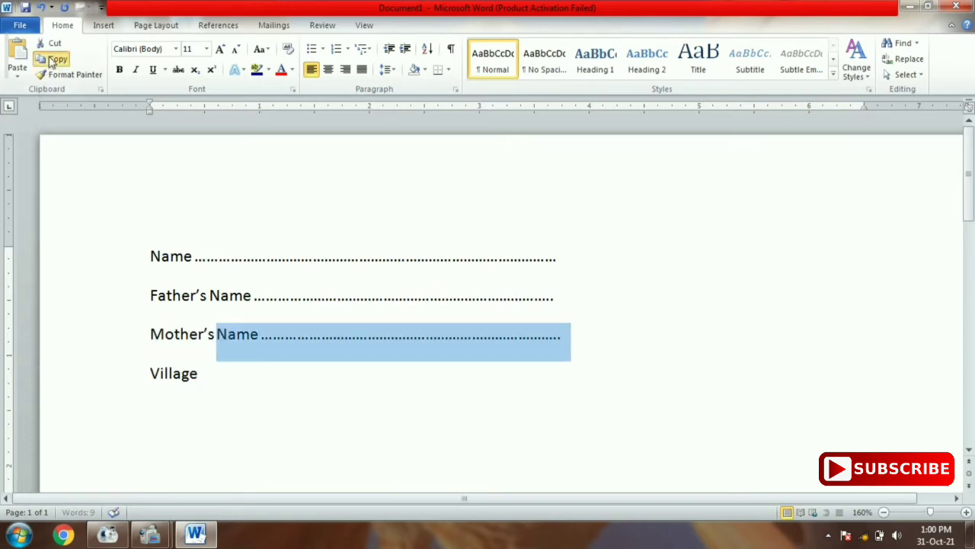
left_click(213, 378)
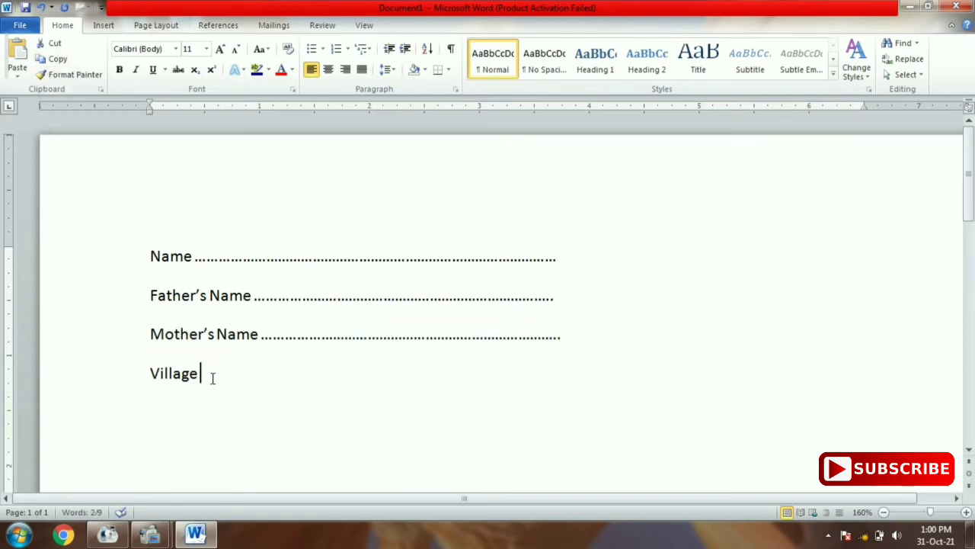
left_click(17, 55)
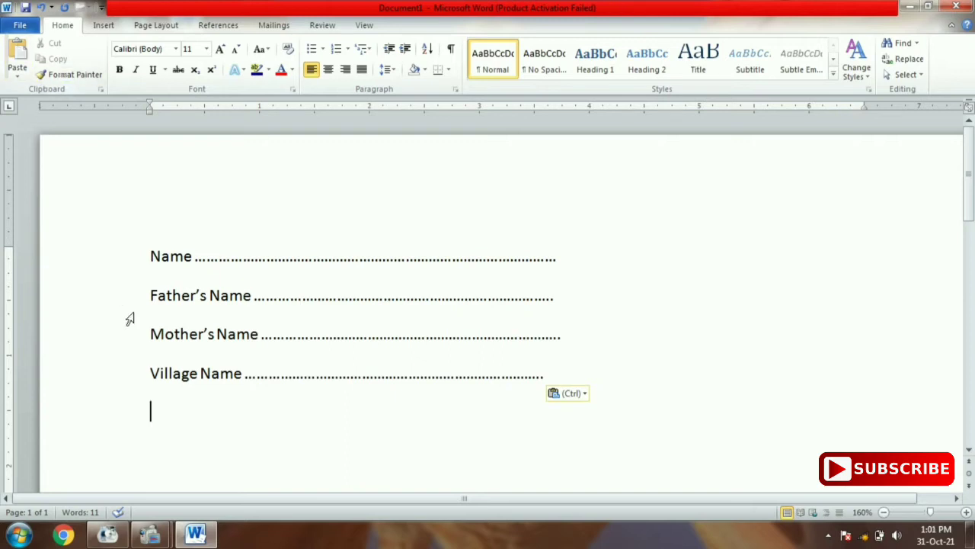
Step: Select the four dotted form lines and delete them
left_click_drag(148, 252, 481, 434)
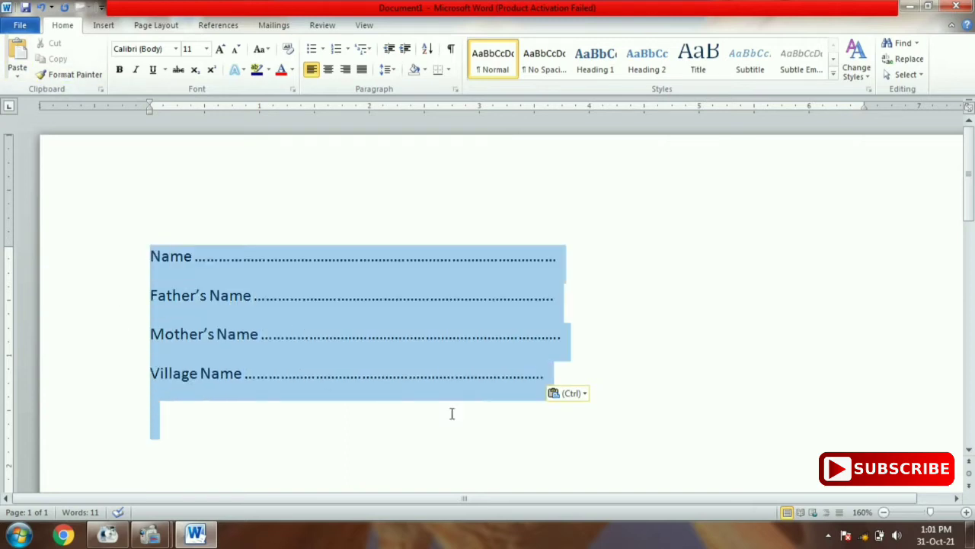
key("Delete")
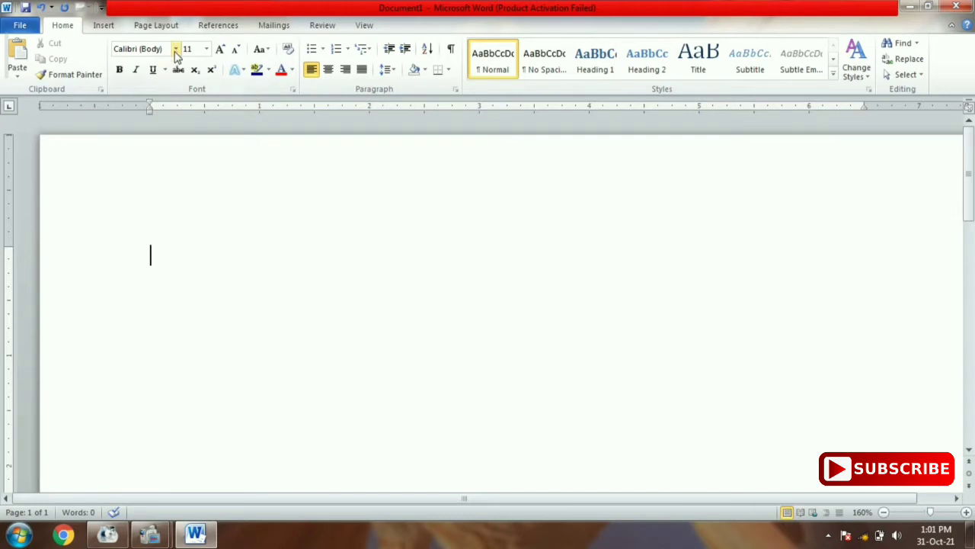
Step: Type a sample name in the Monotype Corsiva font
left_click(176, 49)
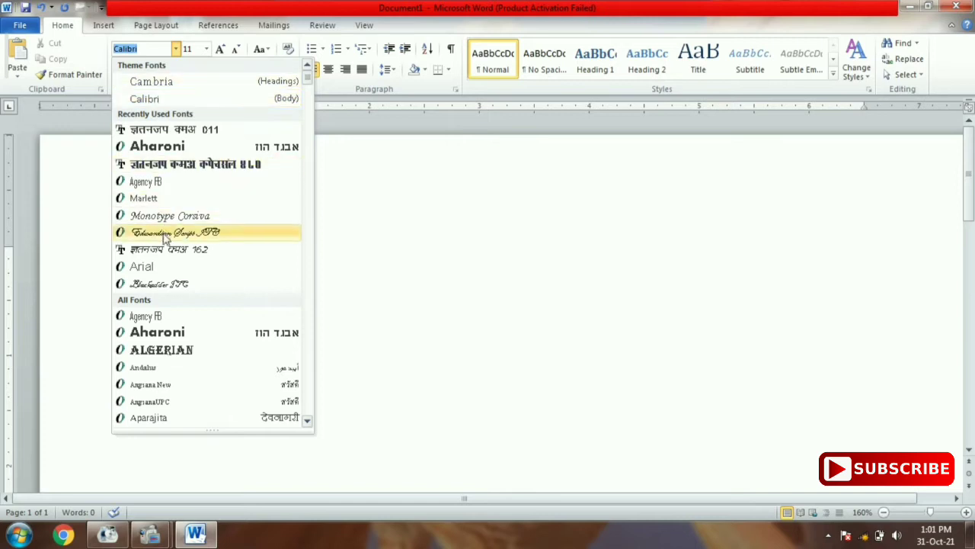
left_click(163, 218)
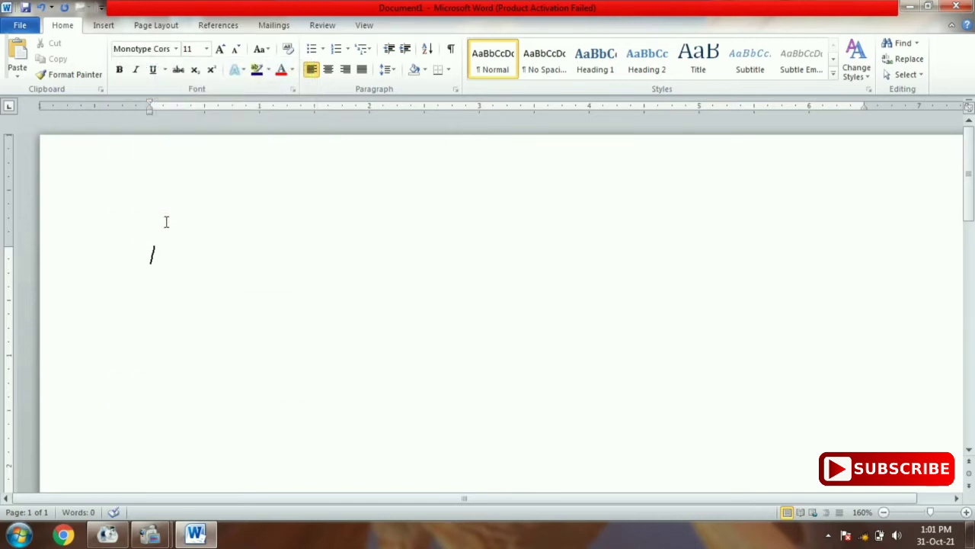
type("moh")
type(" kumar")
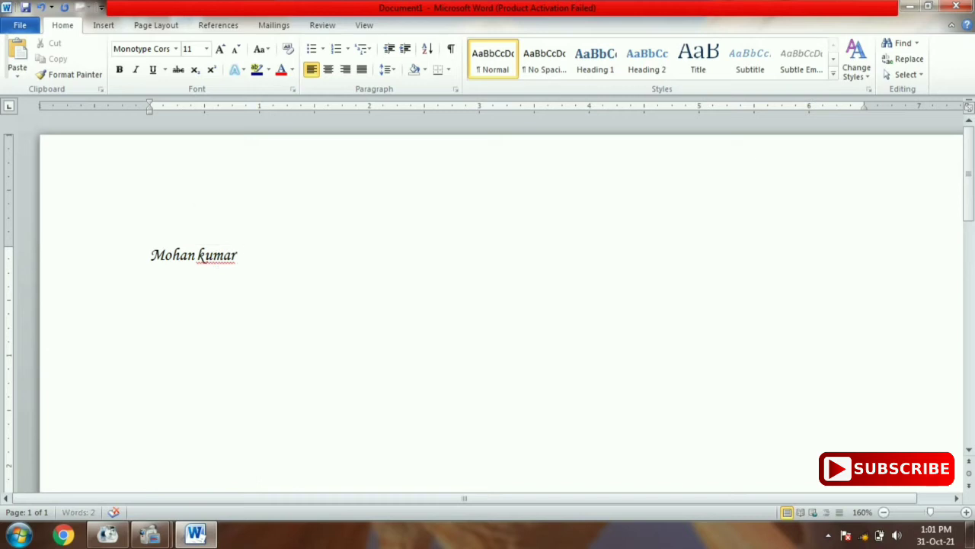
Step: On a new line, type the name again in Blackadder ITC
key("Return")
left_click(176, 49)
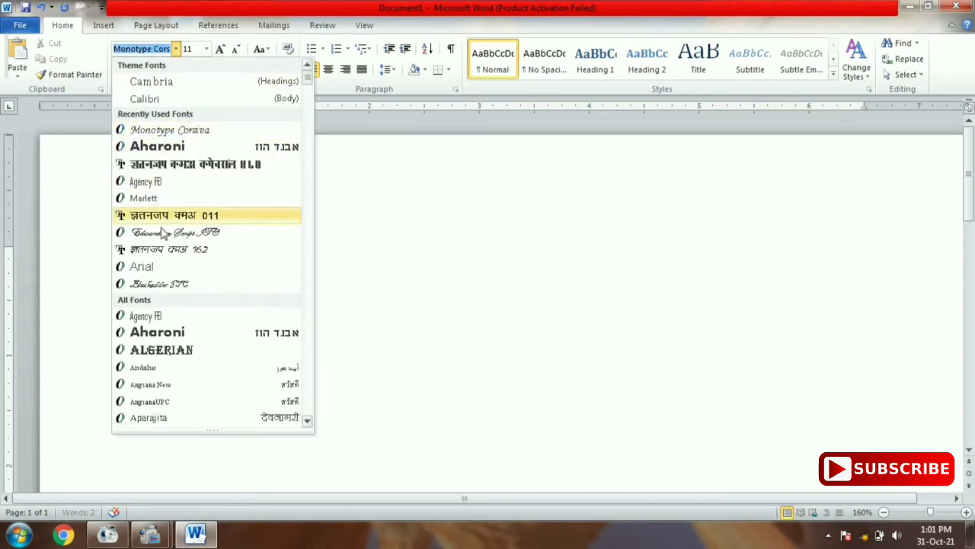
left_click(159, 285)
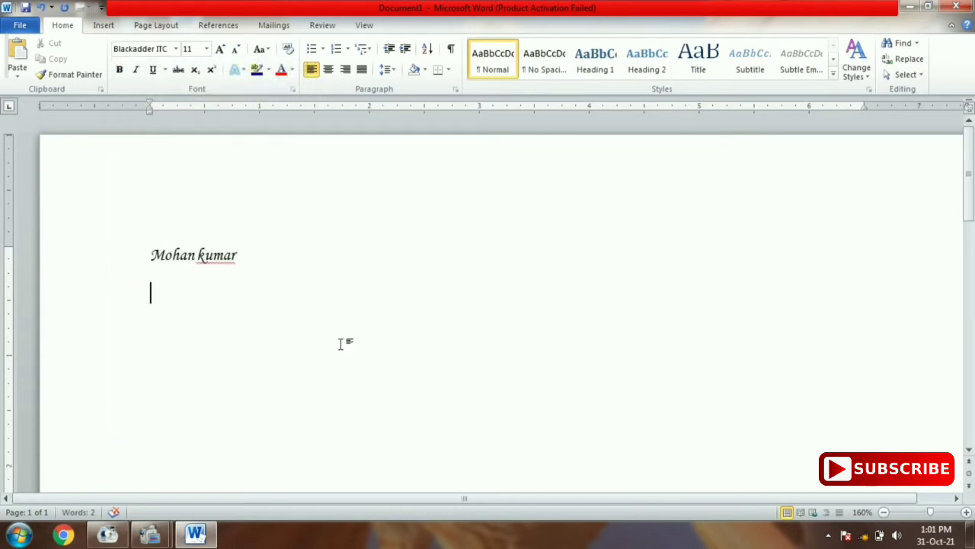
type("Mohan")
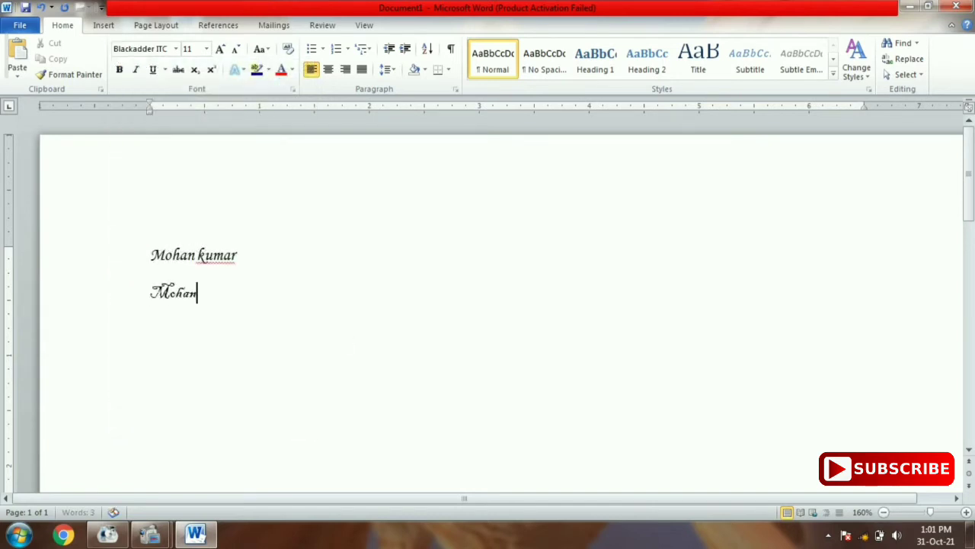
type(" Kumar")
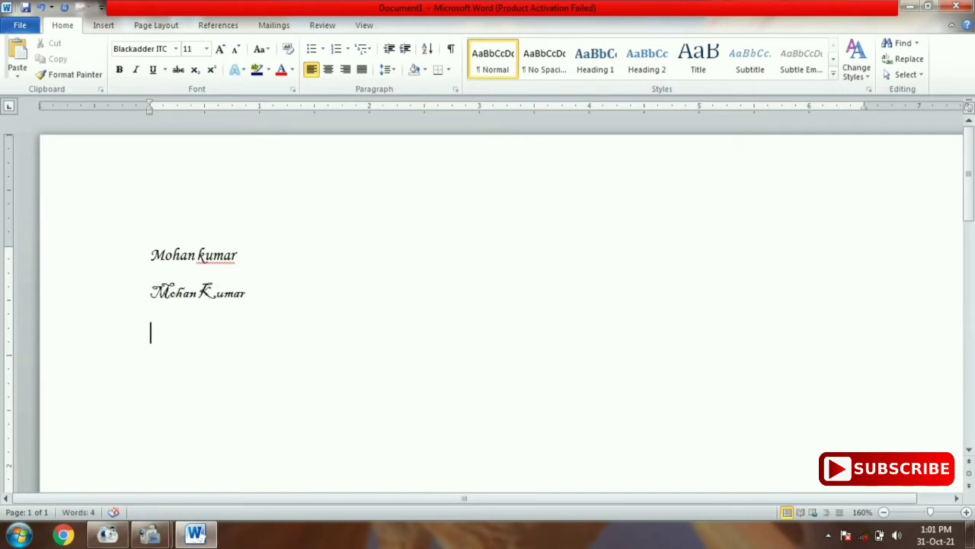
Step: Type a trial line of Devanagari text in the Kruti Dev 011 font
left_click(176, 49)
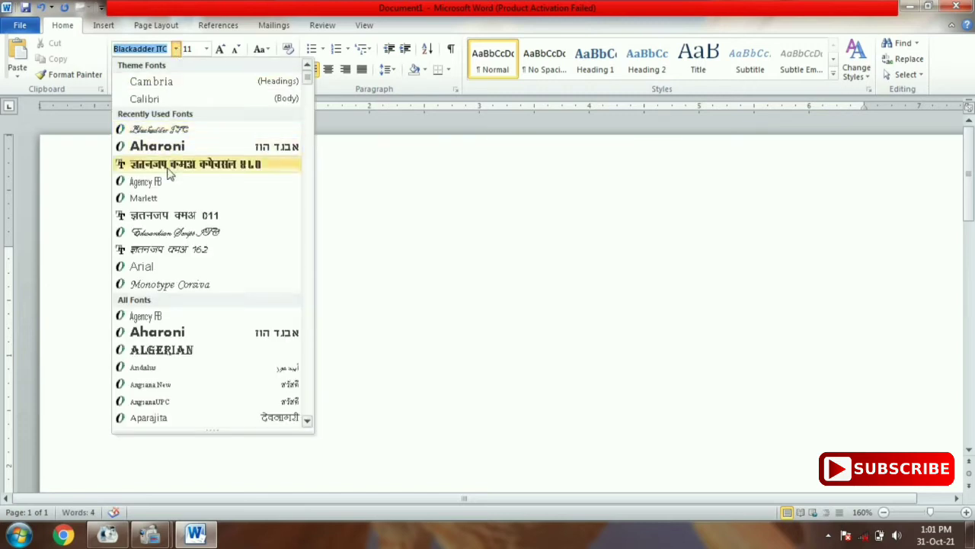
scroll(175, 320, "down", 2)
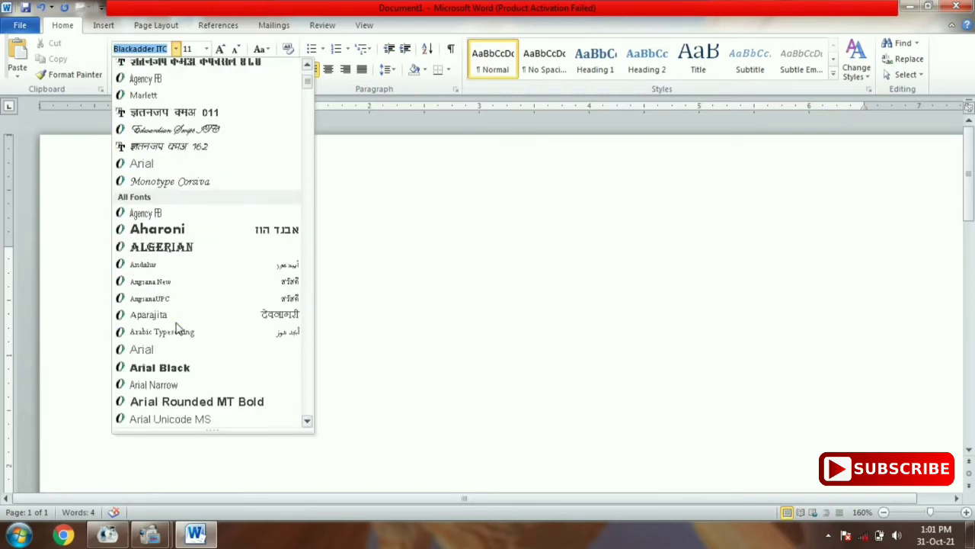
scroll(177, 328, "down", 4)
scroll(176, 328, "down", 3)
scroll(176, 328, "down", 2)
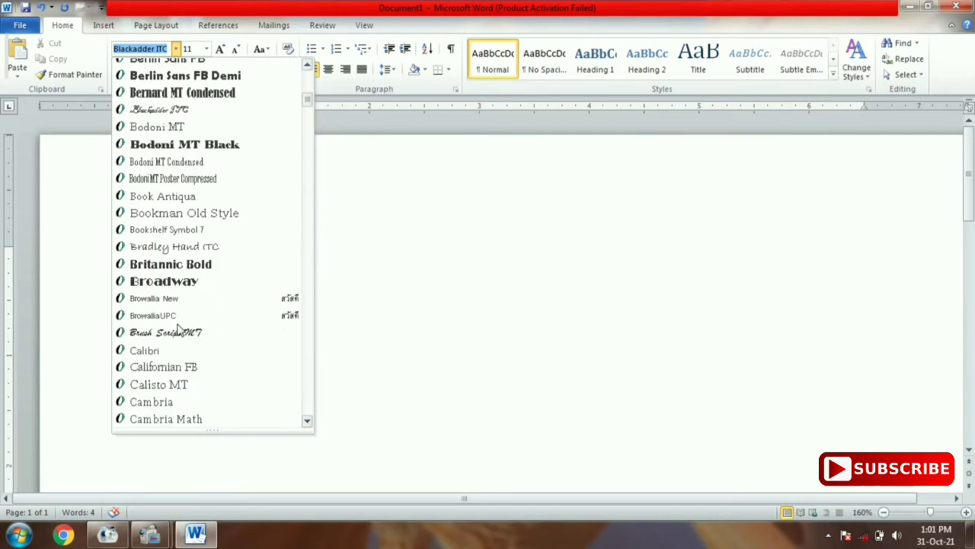
scroll(215, 308, "down", 2)
left_click_drag(309, 106, 303, 169)
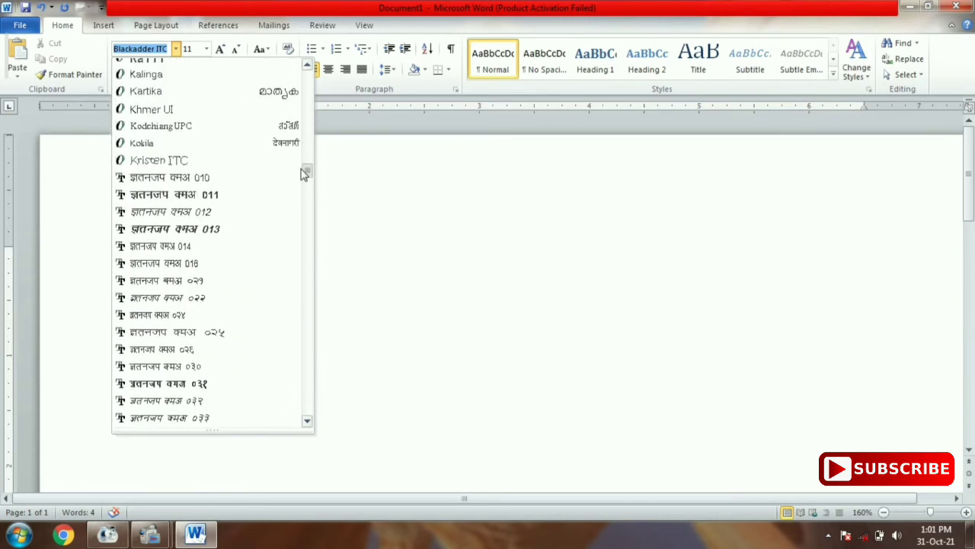
left_click(190, 199)
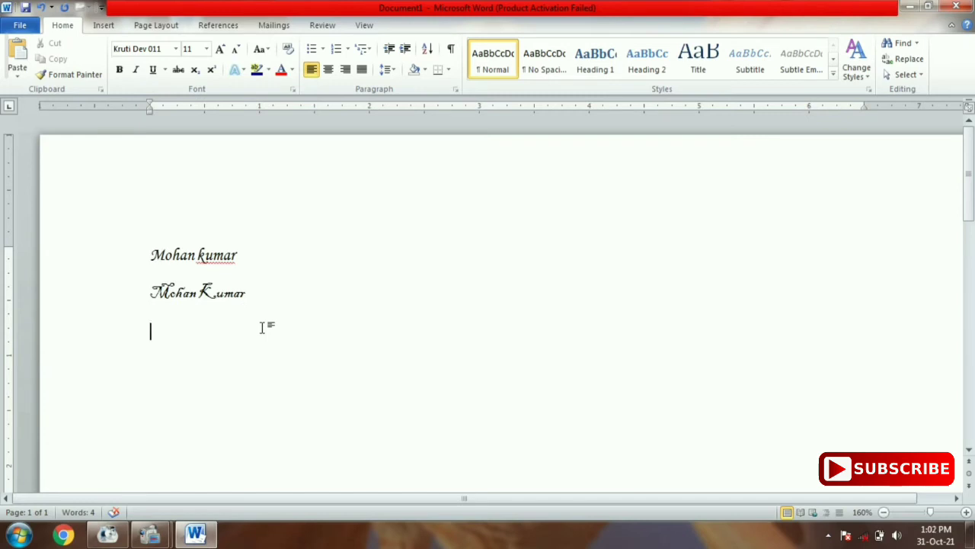
type("dhjh")
type("ghjgrhjlsjflkjsdflhjkdh")
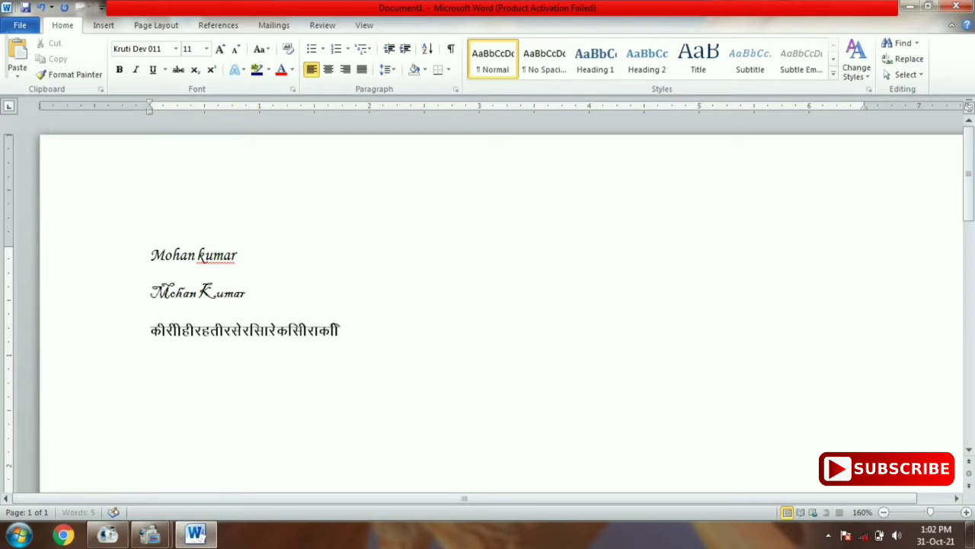
type("jlkdjfldhg")
left_click(321, 342)
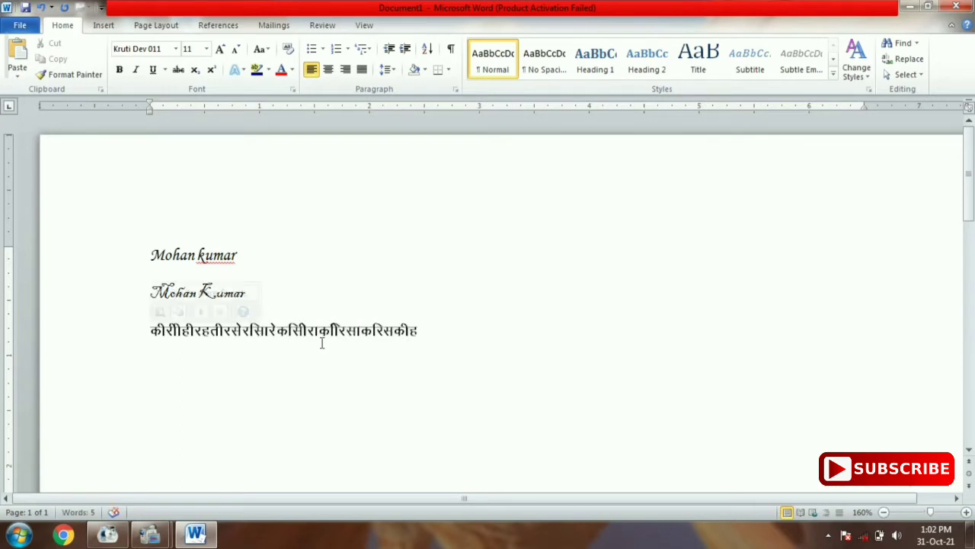
Step: Switch back to Calibri, erase the stray letters and delete the Devanagari line
left_click(431, 364)
left_click(176, 49)
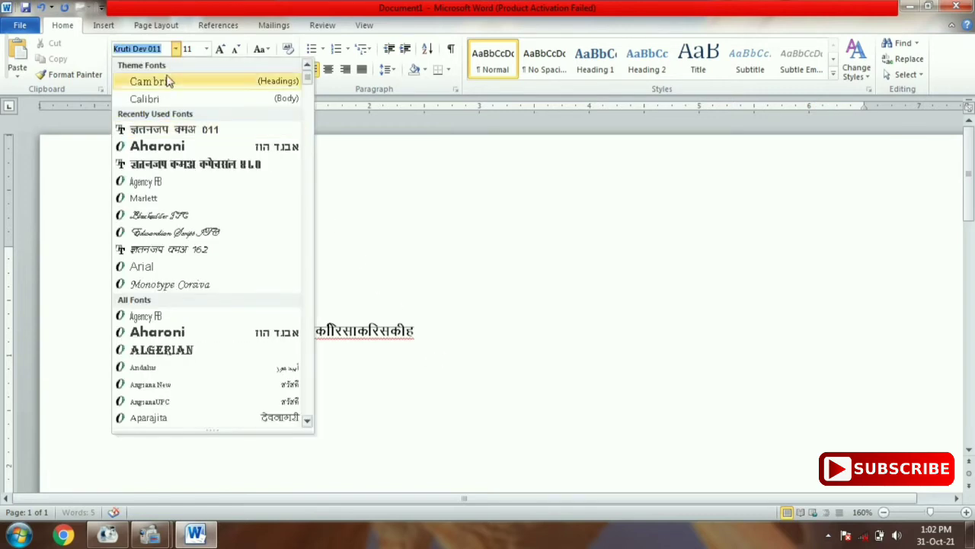
left_click(157, 99)
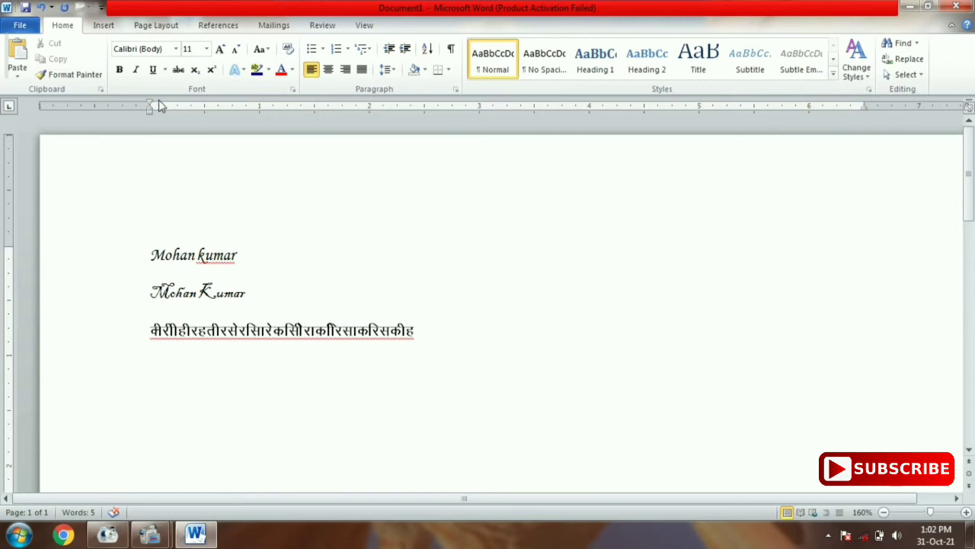
type("ddggfgfgf")
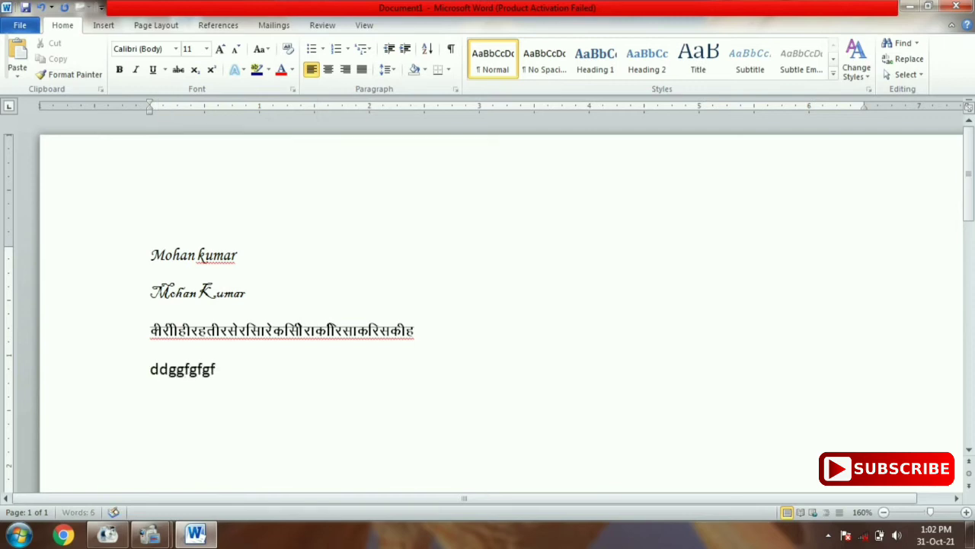
key("BackSpace")
key("BackSpace")
key("BackSpace")
key("BackSpace")
key("BackSpace")
key("BackSpace")
key("BackSpace")
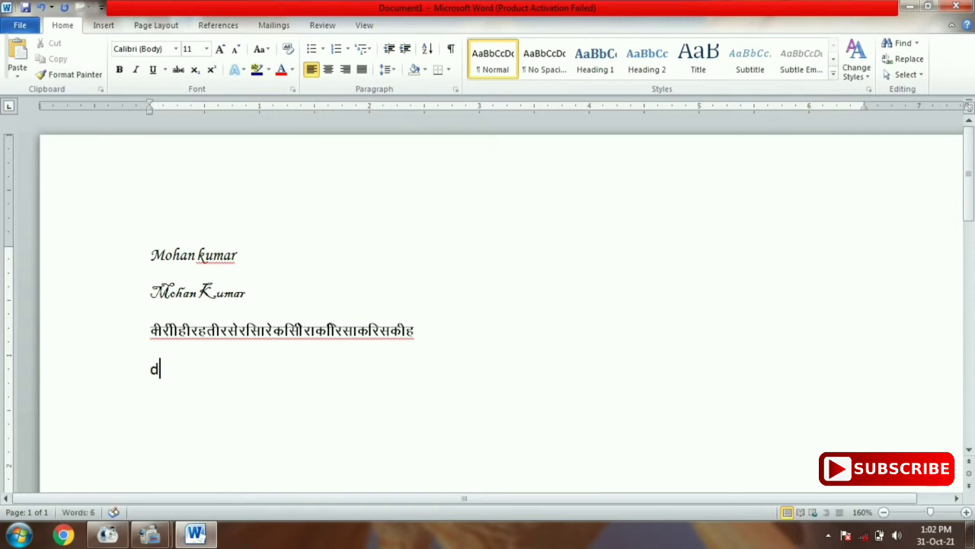
key("BackSpace")
left_click_drag(440, 331, 119, 353)
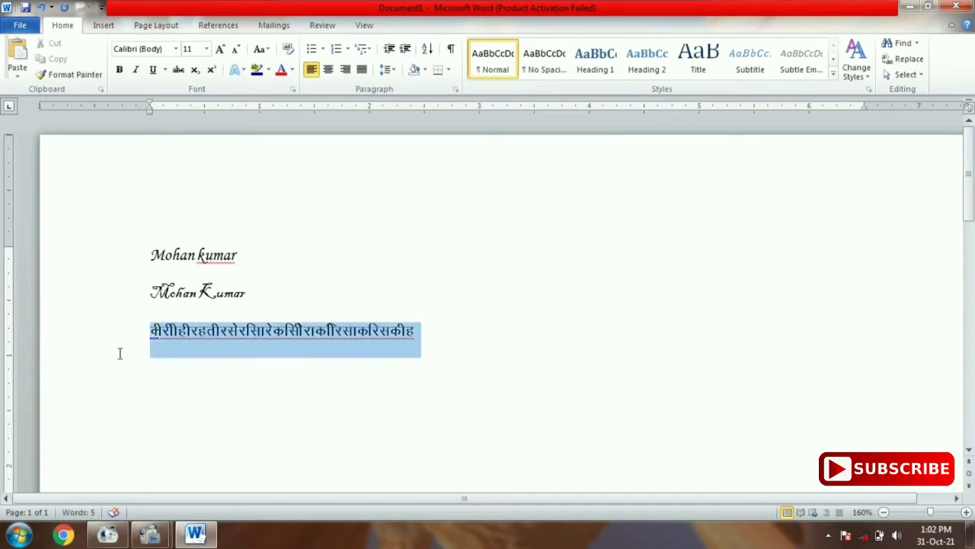
key("BackSpace")
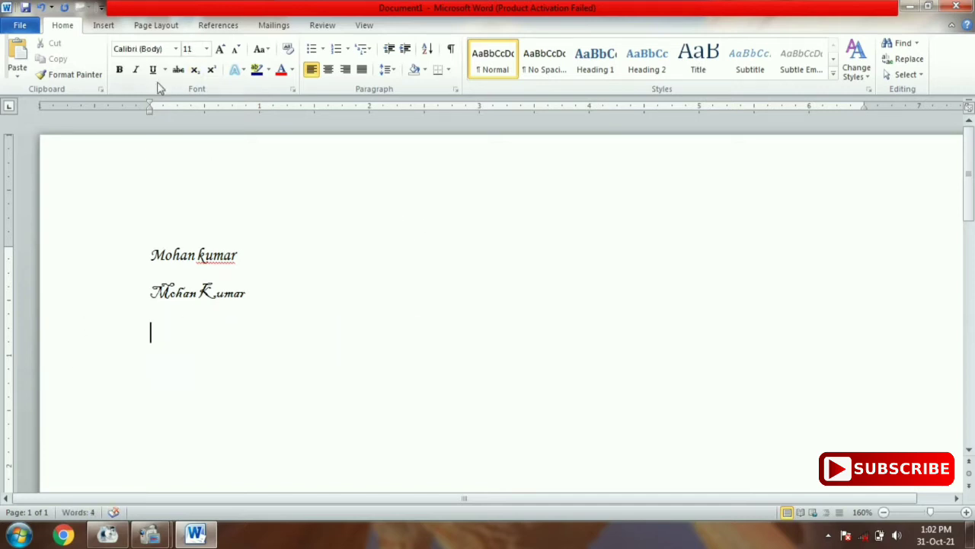
left_click_drag(246, 254, 152, 243)
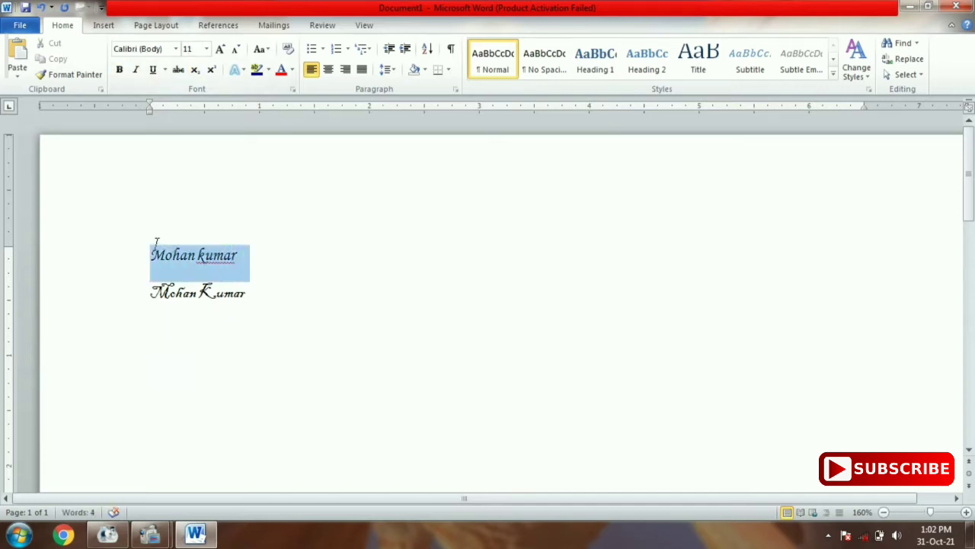
left_click(120, 74)
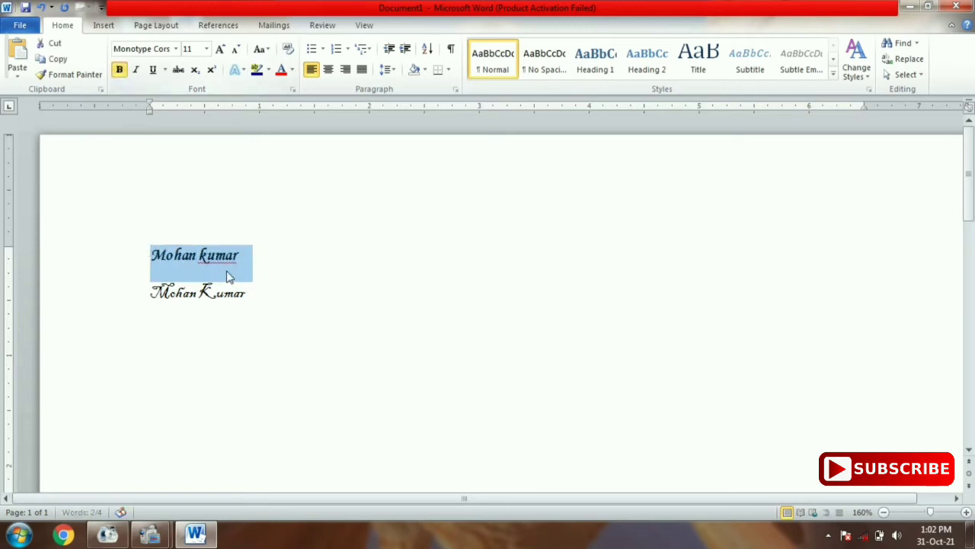
left_click(120, 73)
left_click(138, 74)
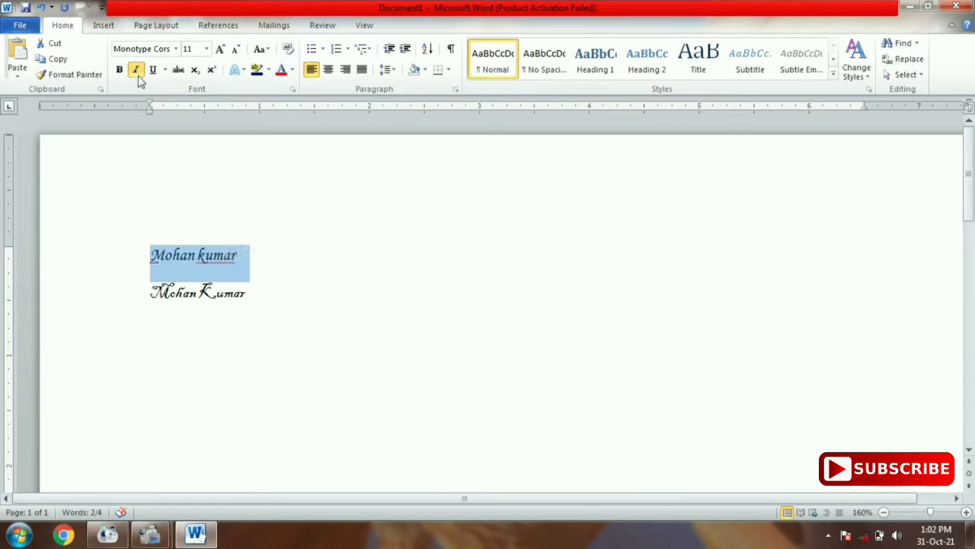
left_click(136, 70)
left_click(154, 73)
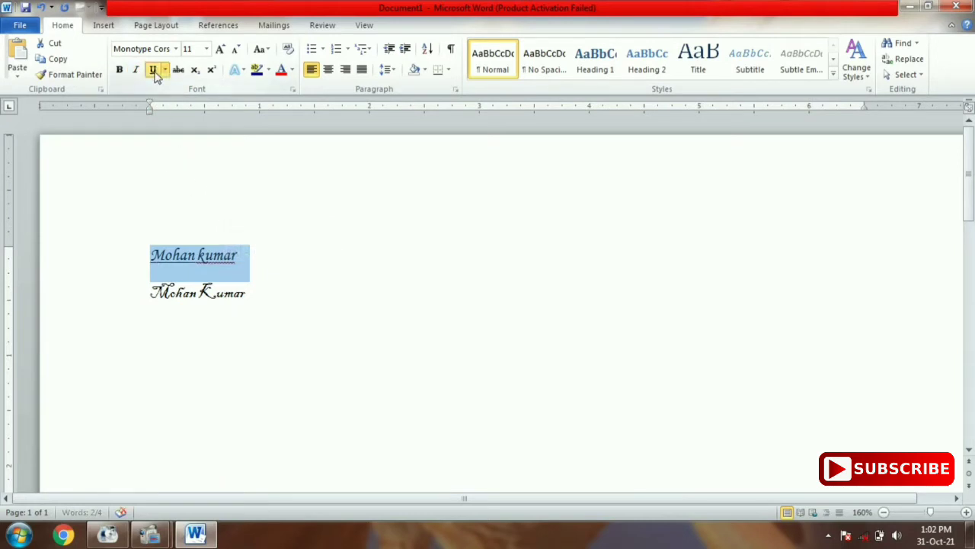
left_click(243, 272)
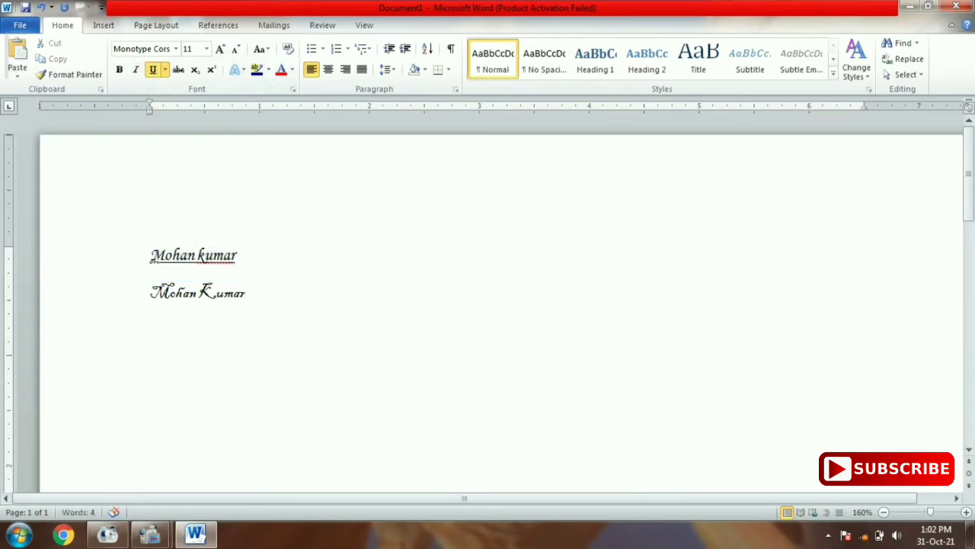
left_click_drag(244, 257, 178, 239)
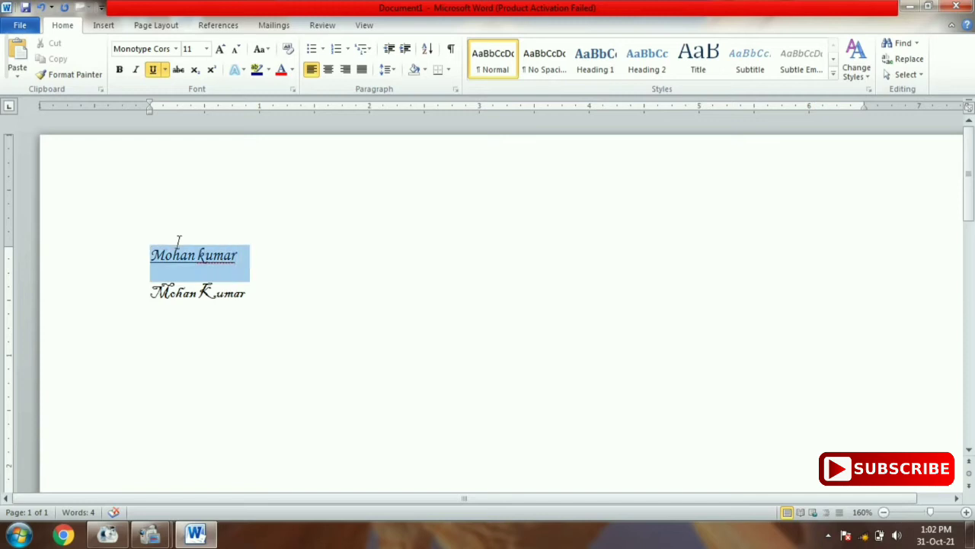
left_click(155, 71)
left_click(219, 341)
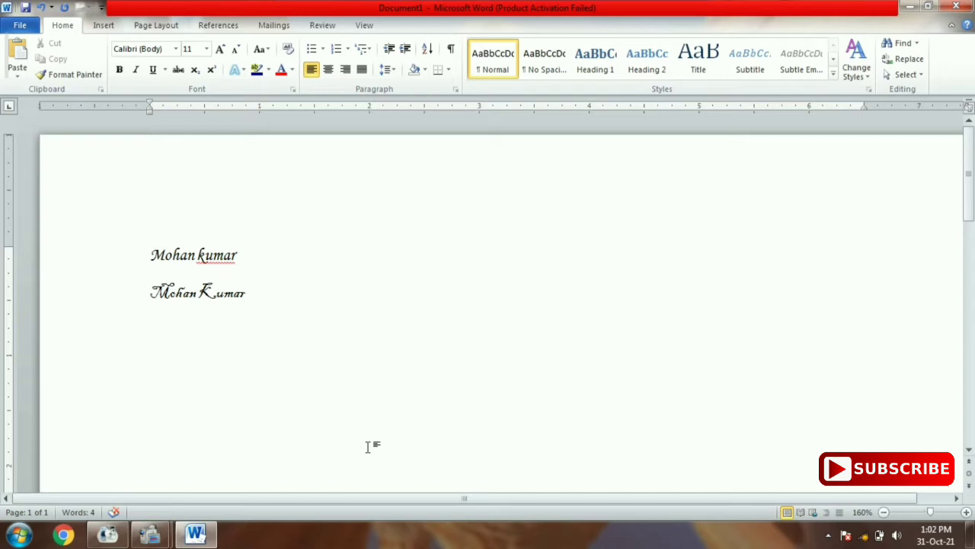
Step: Type 'Documant' on a third line and strike it through
type("Docu")
type("man")
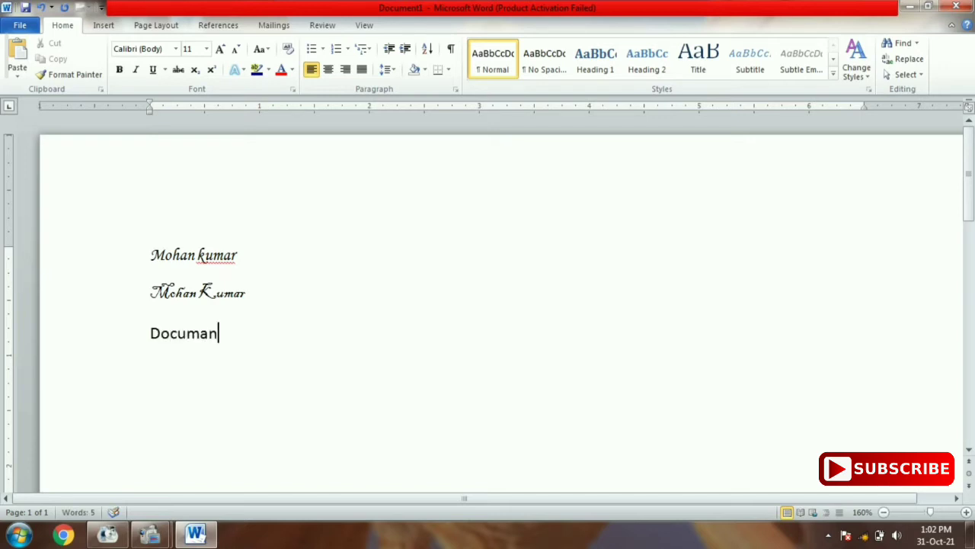
type("t")
left_click(134, 329)
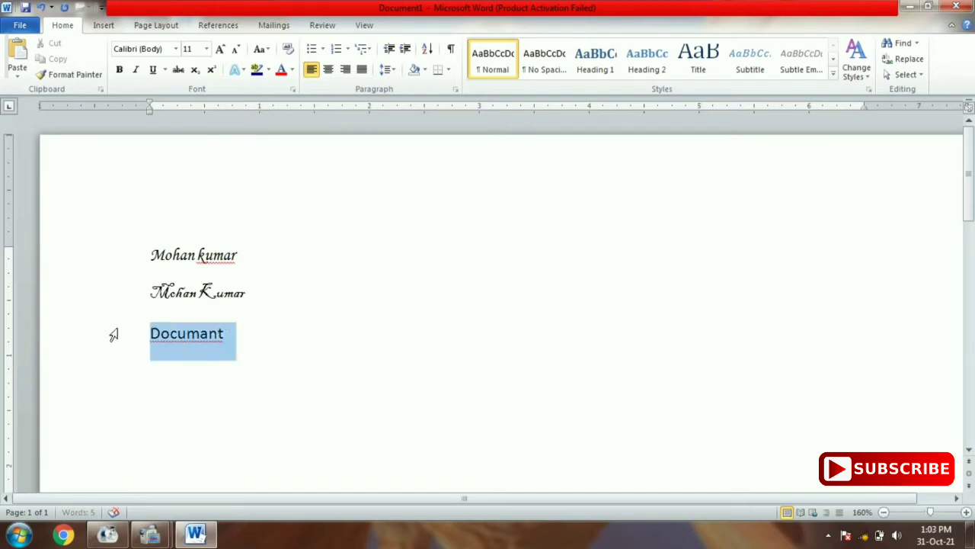
left_click(179, 70)
left_click(256, 339)
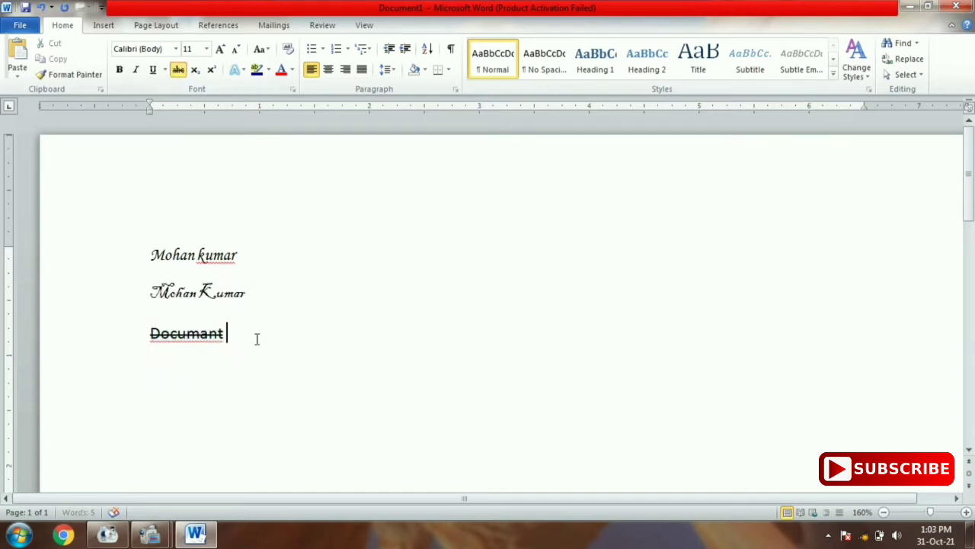
Step: Remove the strikethrough so 'Documant' is plain text again
left_click_drag(236, 338, 81, 295)
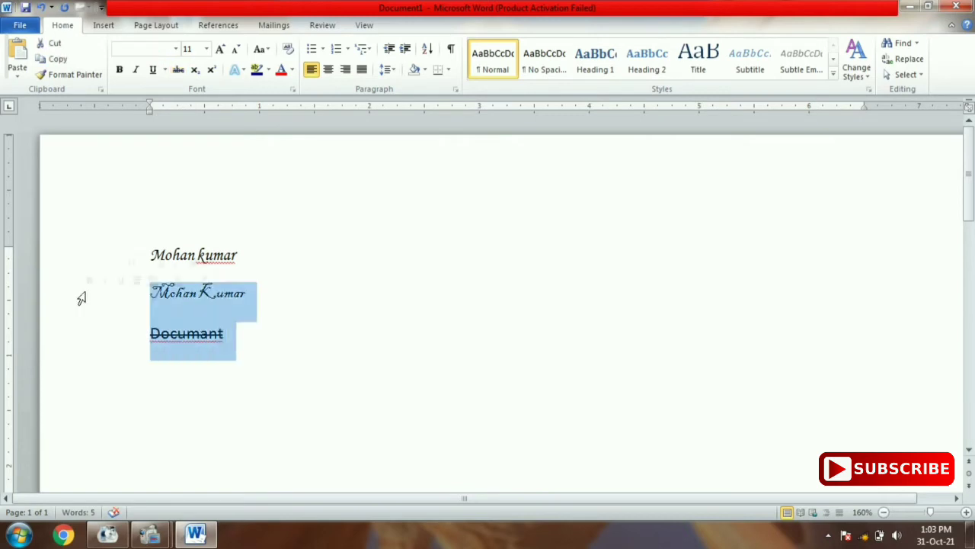
left_click(229, 339)
left_click(83, 333)
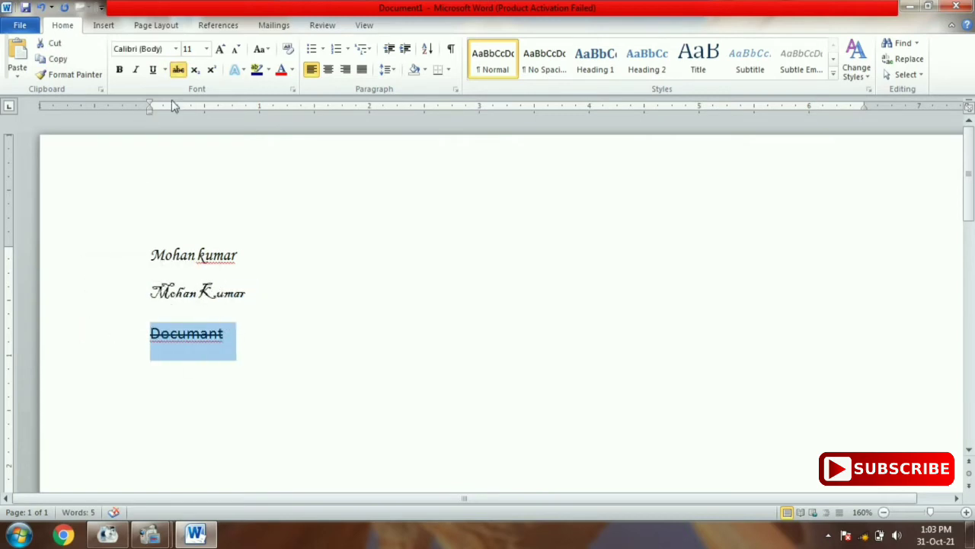
left_click(178, 70)
left_click(270, 357)
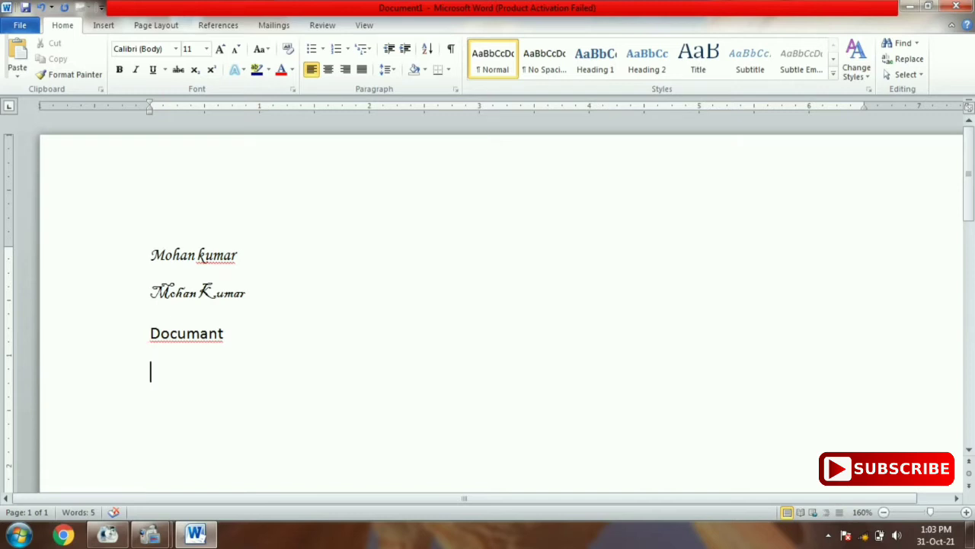
Step: Type H2o and make its 2 a subscript
type("H")
type("2o ,")
left_click_drag(170, 373, 160, 373)
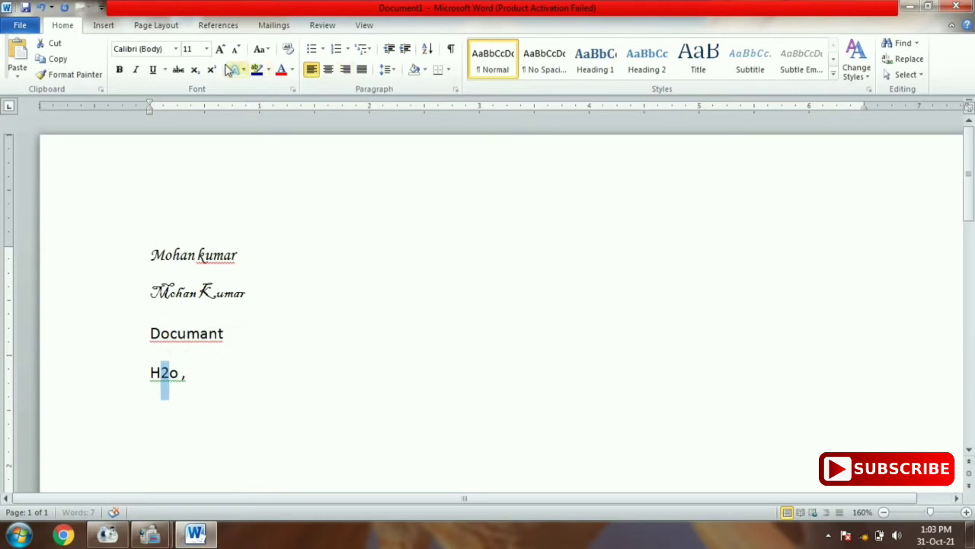
left_click(195, 69)
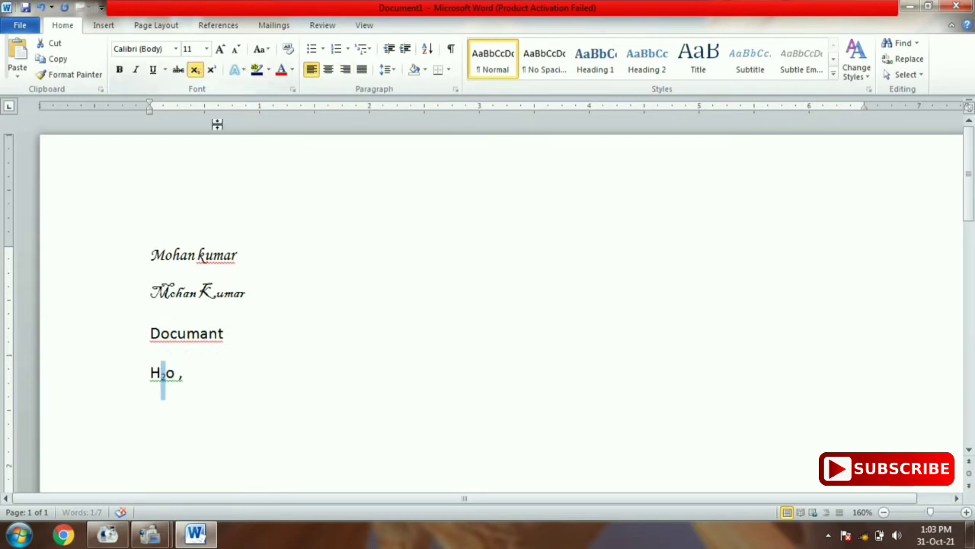
left_click(229, 391)
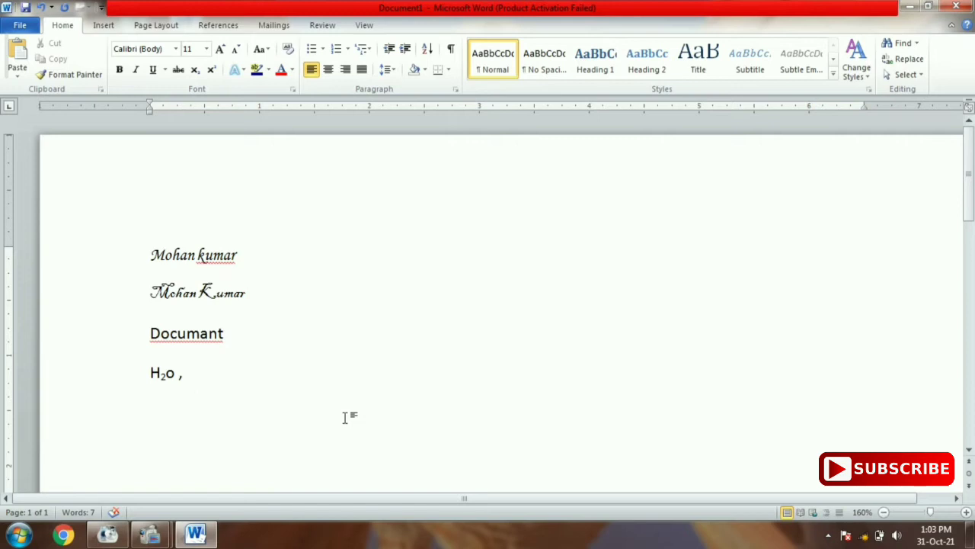
Step: Type (a+b)2 = a2+2ab+b2 with the three squared 2s as superscripts, then start a new paragraph
type("(a+")
type("b)")
type("2 = ")
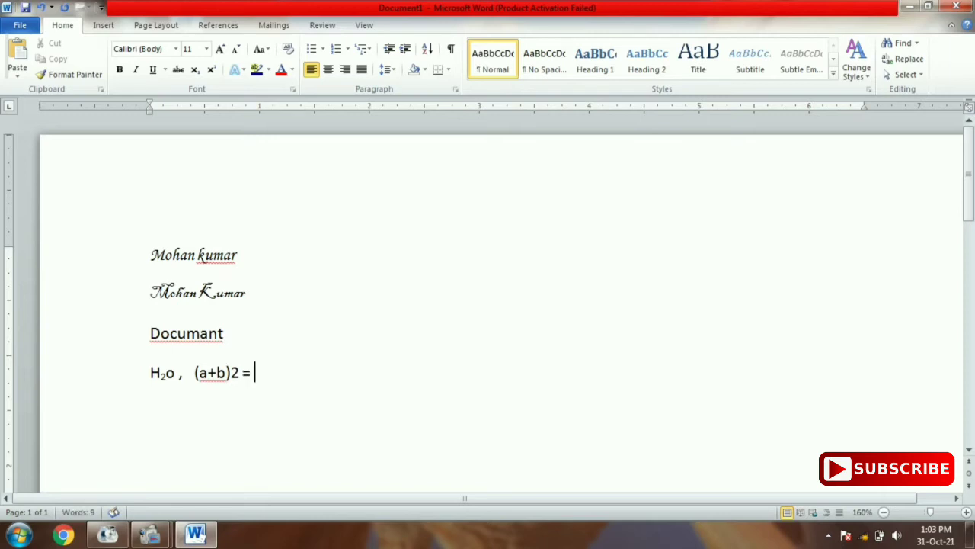
type("a2+2a")
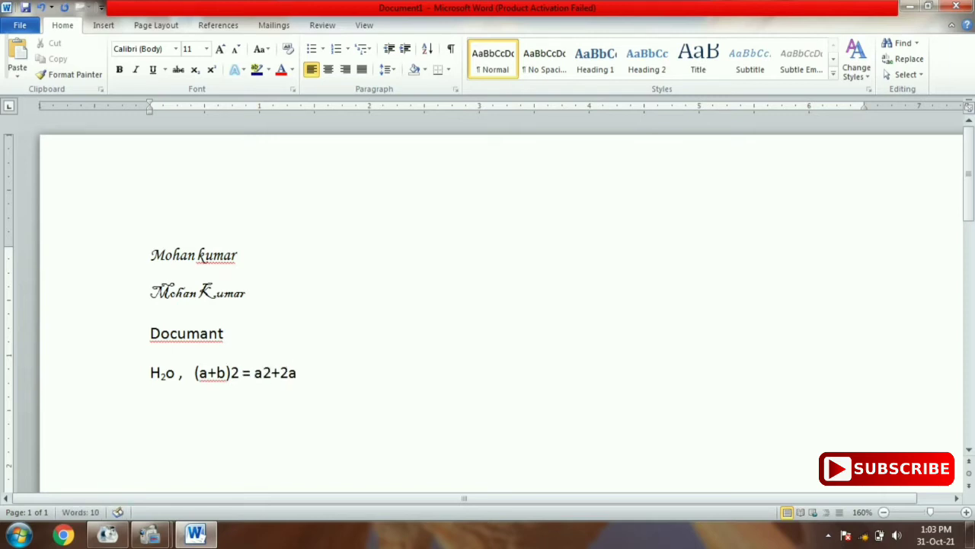
type("b+b2 ")
type(",")
left_click_drag(241, 373, 231, 373)
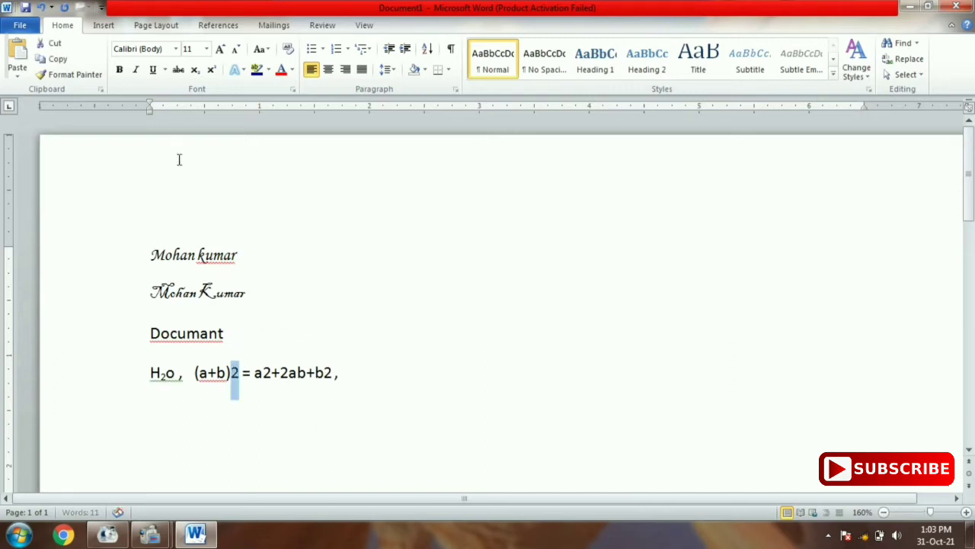
left_click(211, 70)
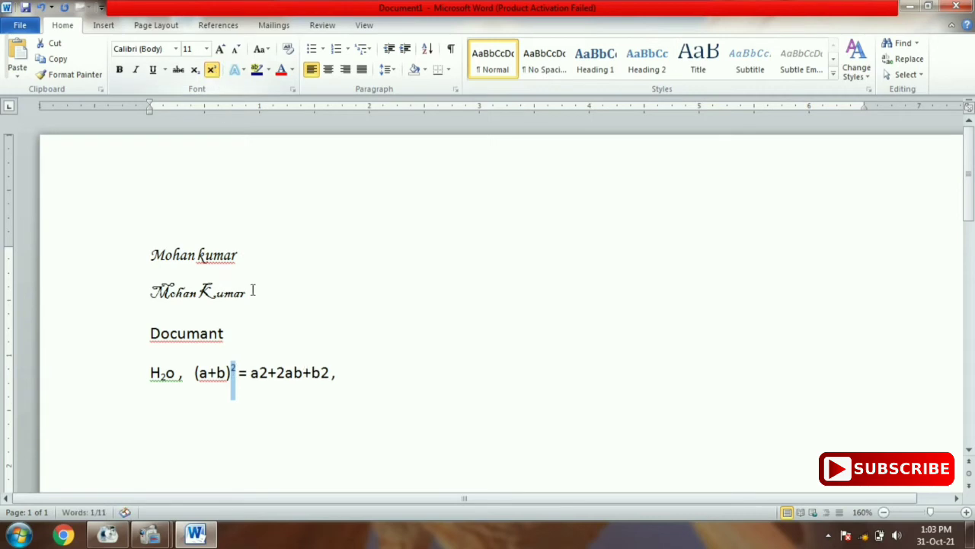
left_click_drag(271, 374, 260, 374)
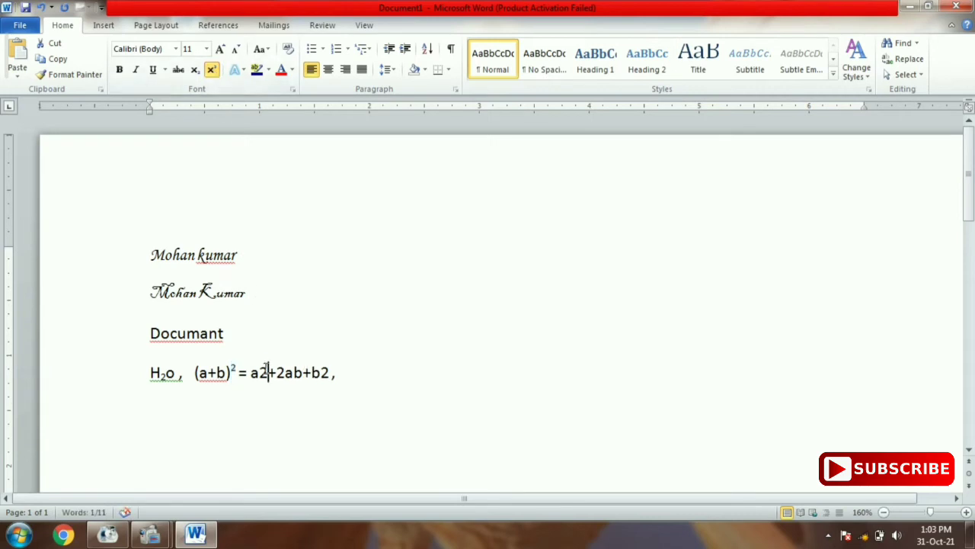
left_click(211, 69)
left_click_drag(328, 372, 318, 372)
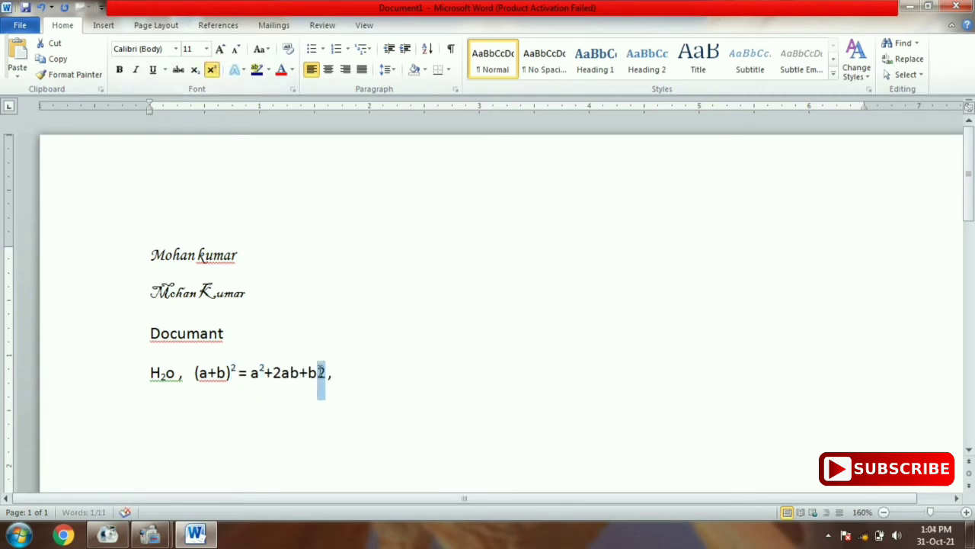
left_click(211, 69)
left_click(370, 385)
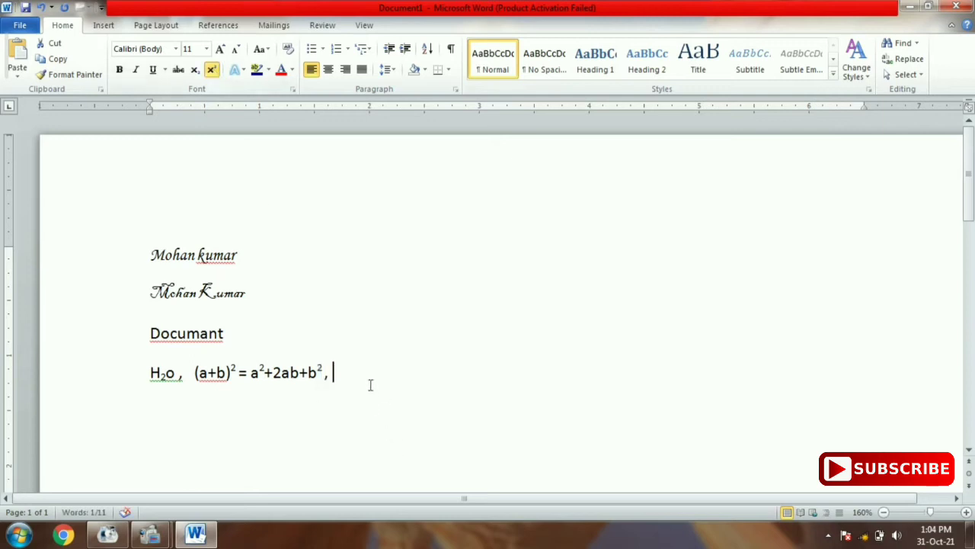
key("Return")
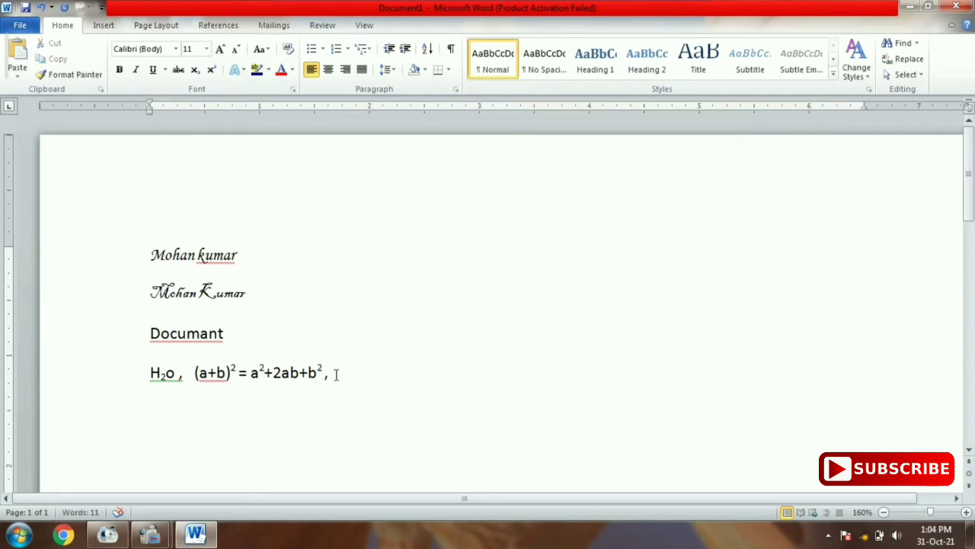
Step: Resize the Monotype Corsiva name line, trying 72 and 8 before settling on 22 pt
mouse_move(335, 374)
left_mouse_down()
mouse_move(141, 291)
mouse_move(131, 252)
left_mouse_up()
left_click_drag(251, 259, 118, 236)
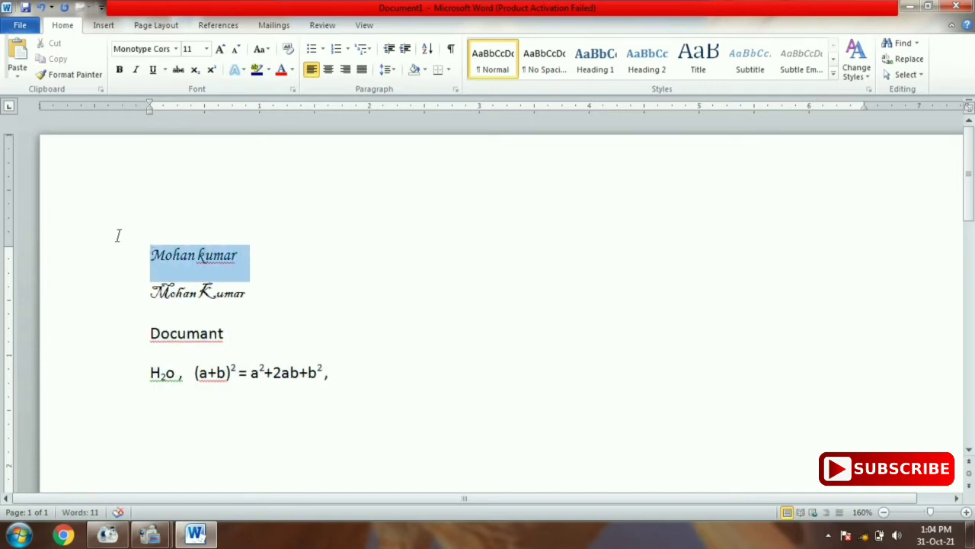
left_click(205, 48)
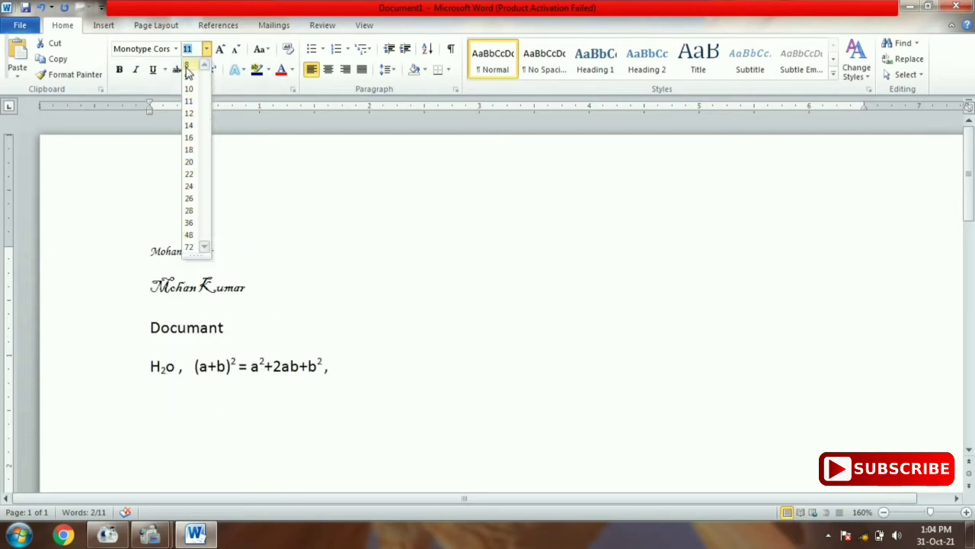
left_click(190, 248)
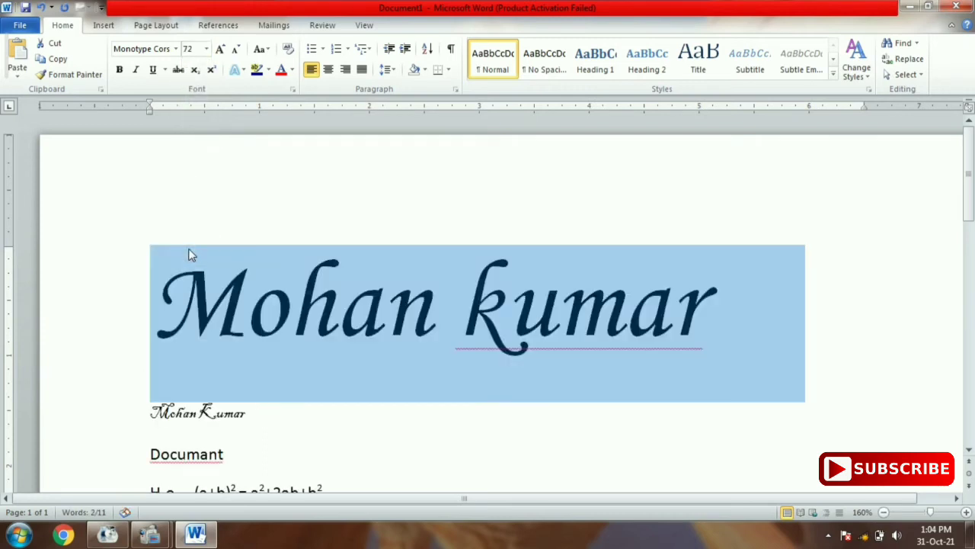
left_click(205, 48)
left_click(188, 65)
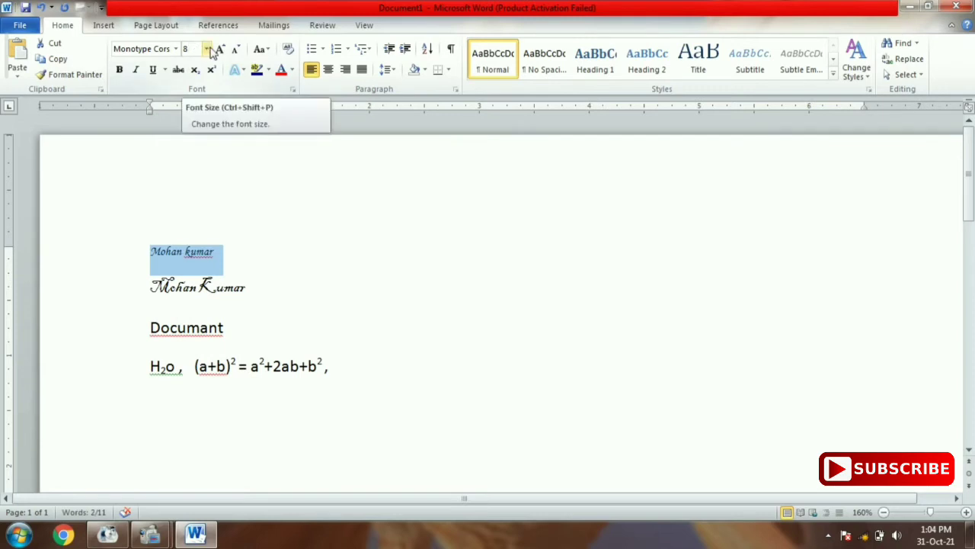
left_click(206, 48)
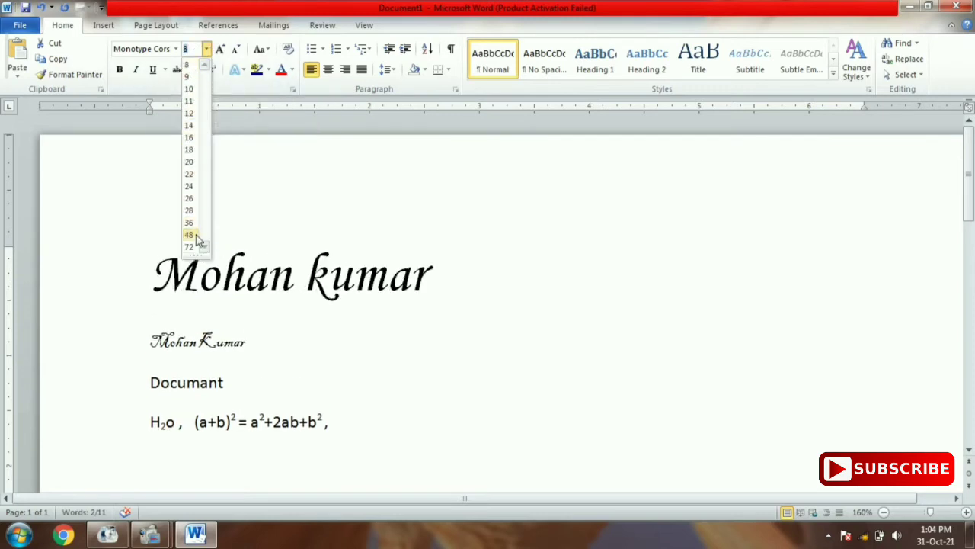
left_click(190, 175)
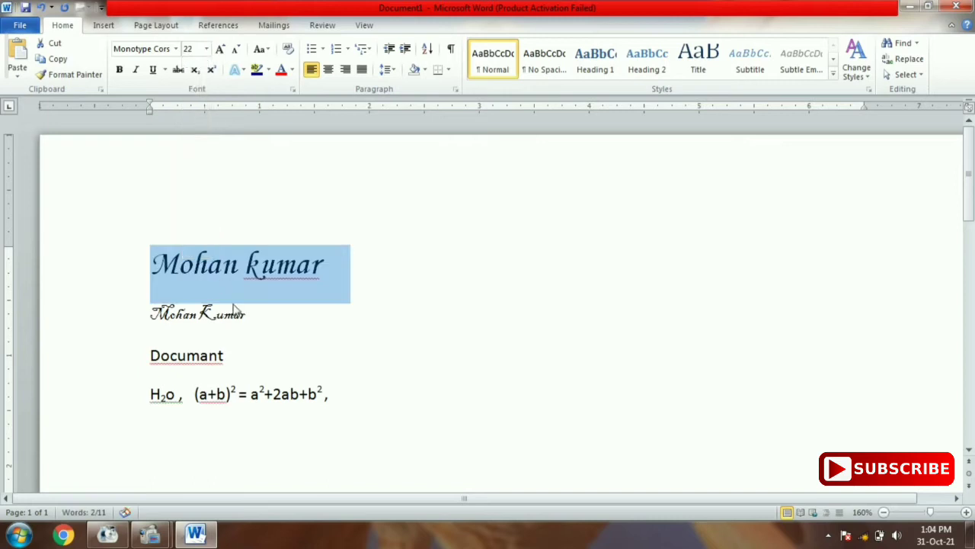
left_click(120, 313)
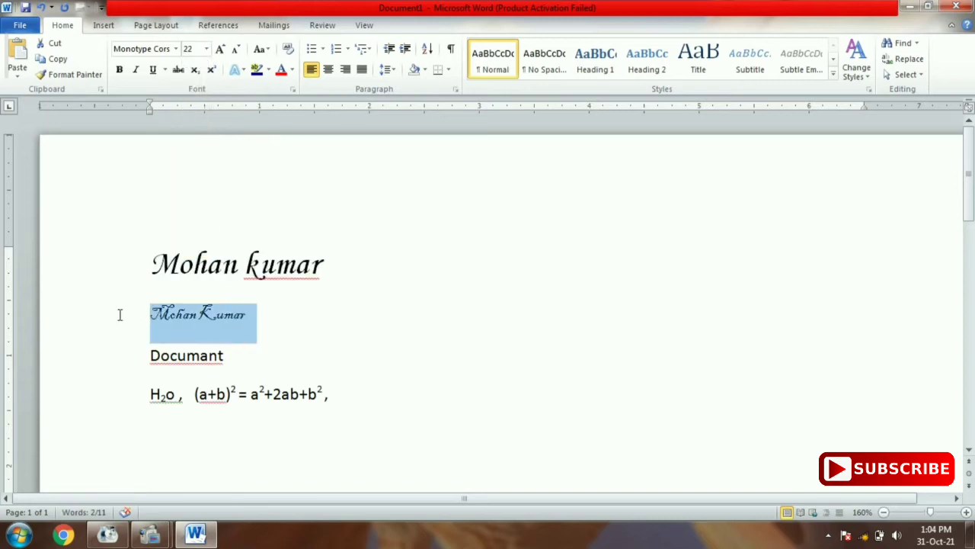
Step: Step the second script-font line up and down with Grow/Shrink Font until it sits at 16 pt
left_click(219, 49)
left_click(220, 49)
left_click(220, 49)
left_click(220, 49)
left_click(219, 49)
left_click(219, 49)
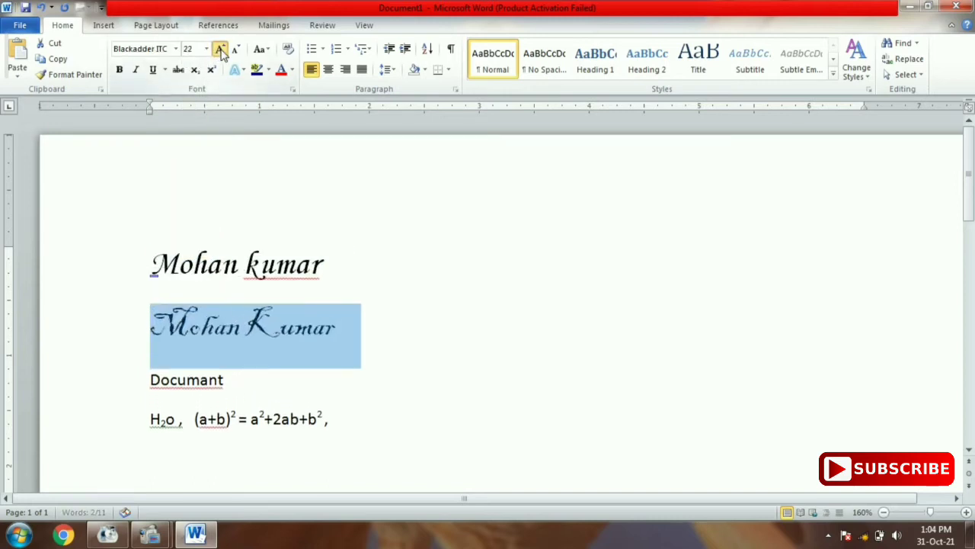
left_click(219, 49)
left_click(220, 49)
left_click(220, 48)
double_click(236, 50)
left_click(236, 50)
left_click(236, 50)
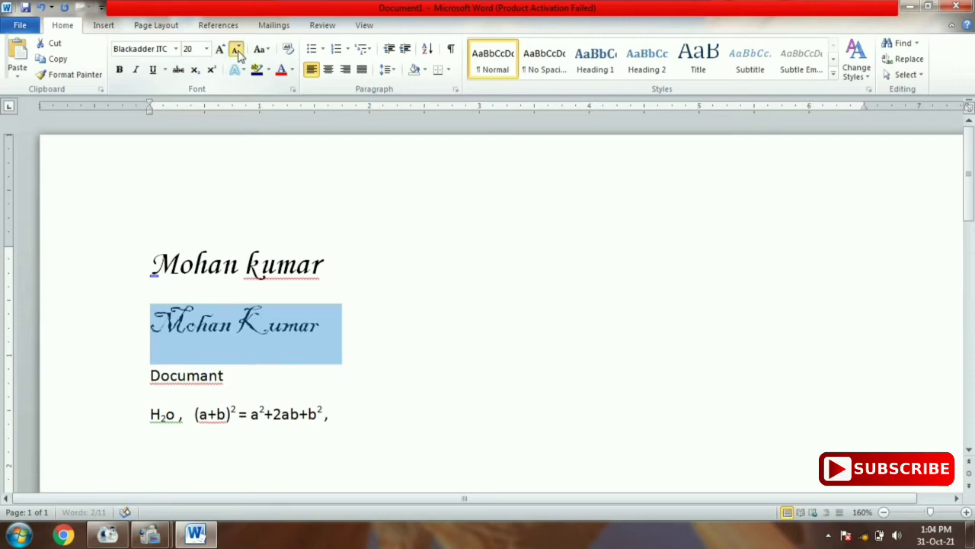
left_click(236, 50)
left_click(237, 51)
left_click(236, 50)
left_click(236, 50)
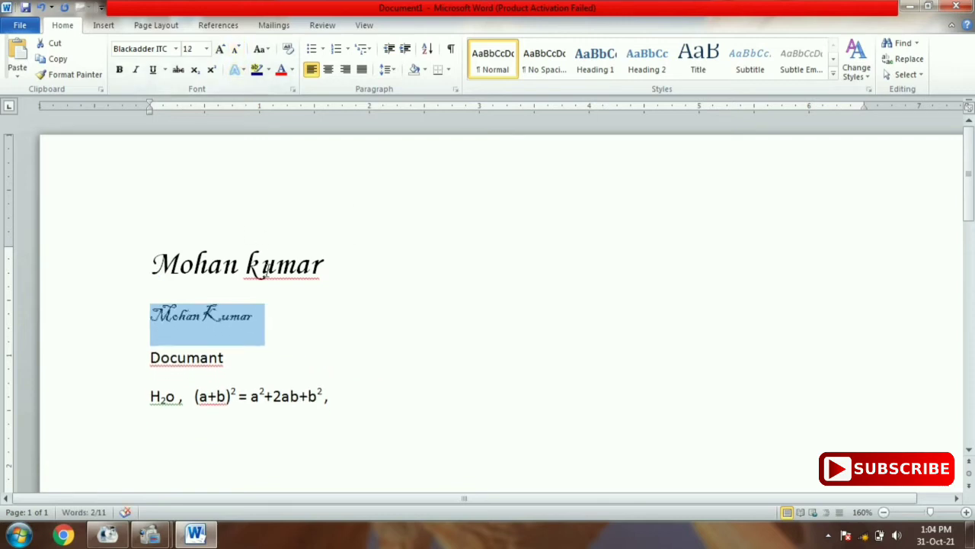
left_click(220, 48)
left_click(220, 49)
left_click(219, 49)
double_click(219, 49)
double_click(219, 49)
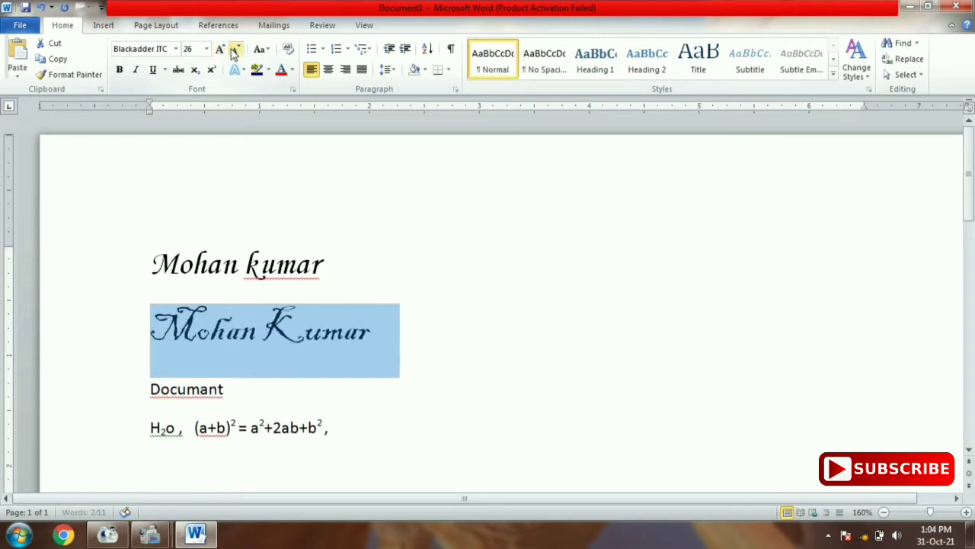
left_click(236, 51)
double_click(237, 50)
left_click(236, 49)
left_click(236, 49)
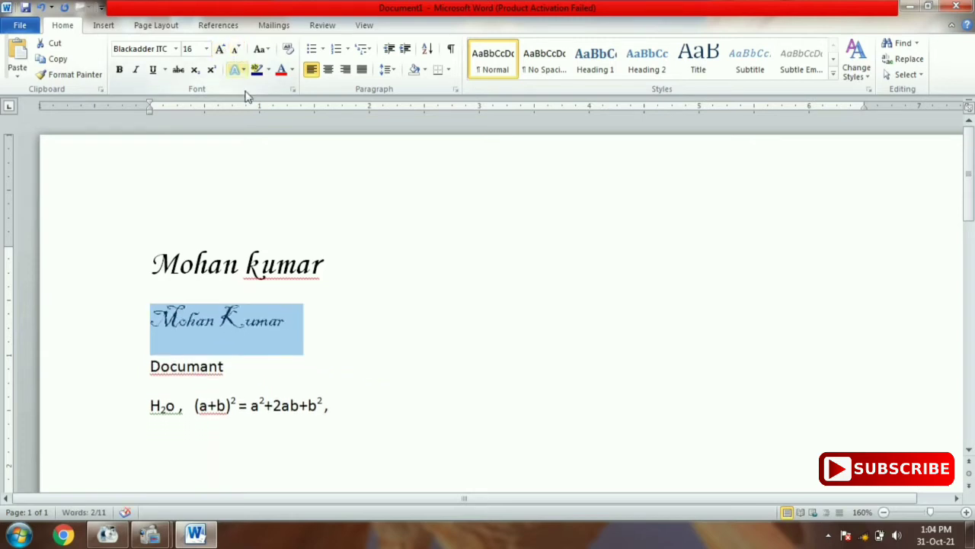
left_click(366, 427)
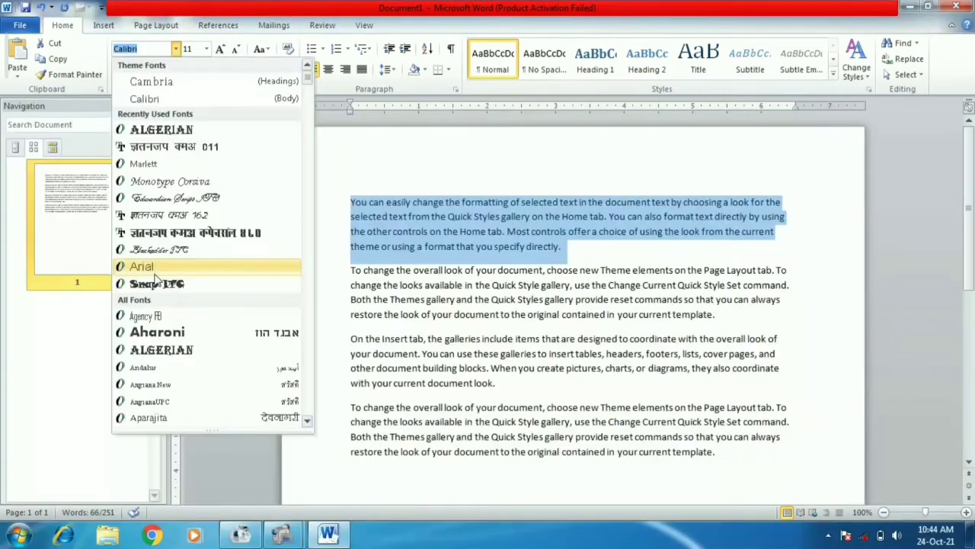
Step: Set the first paragraph to Arial, try Kruti Dev 011, then switch it back to Arial
left_click(154, 268)
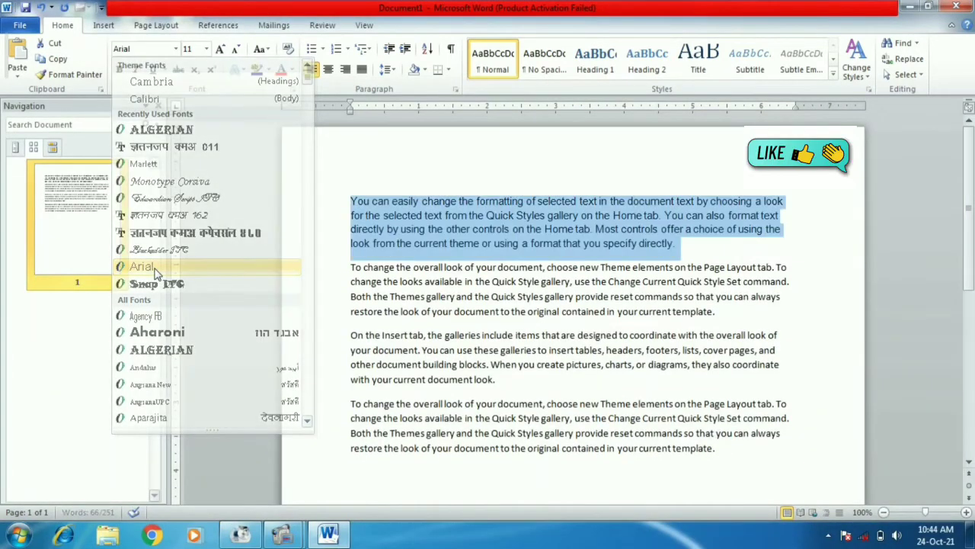
left_click(175, 49)
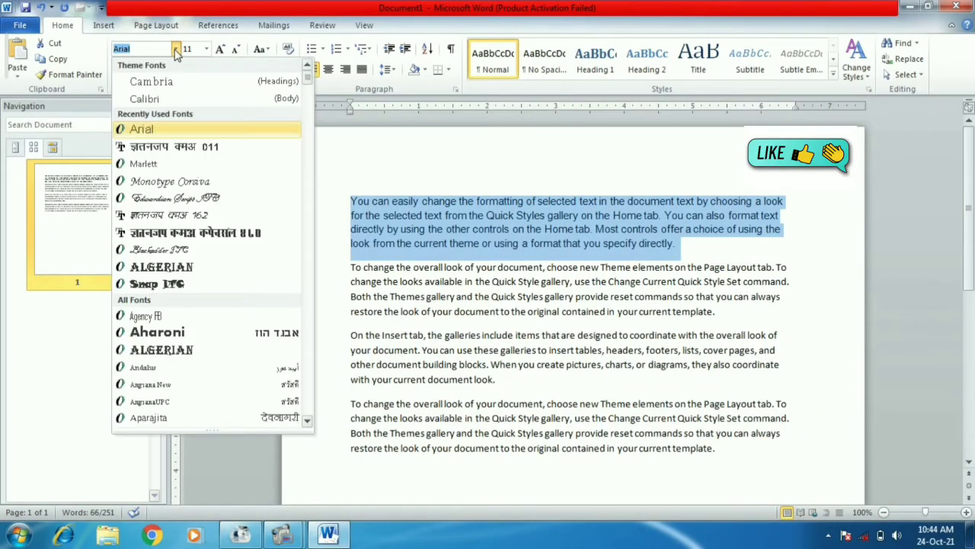
left_click(166, 148)
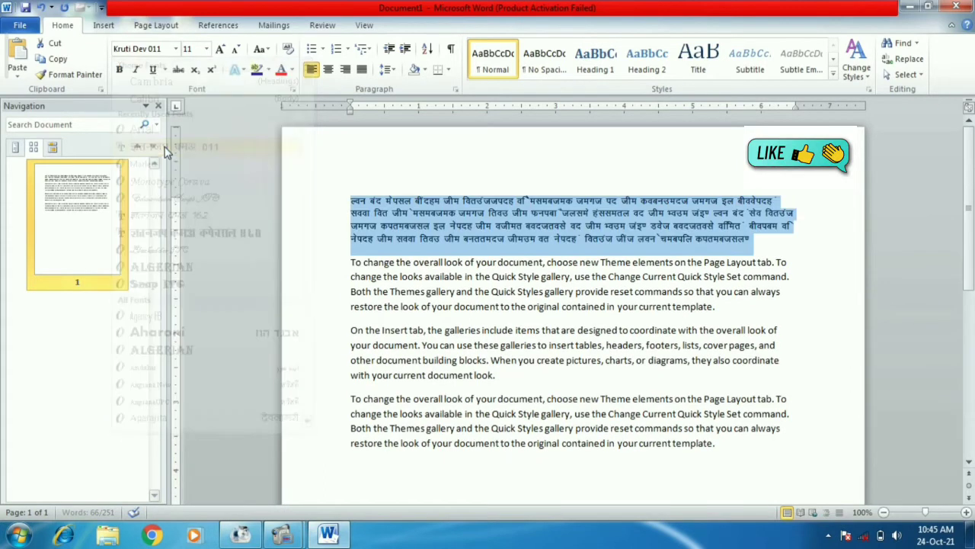
left_click(177, 48)
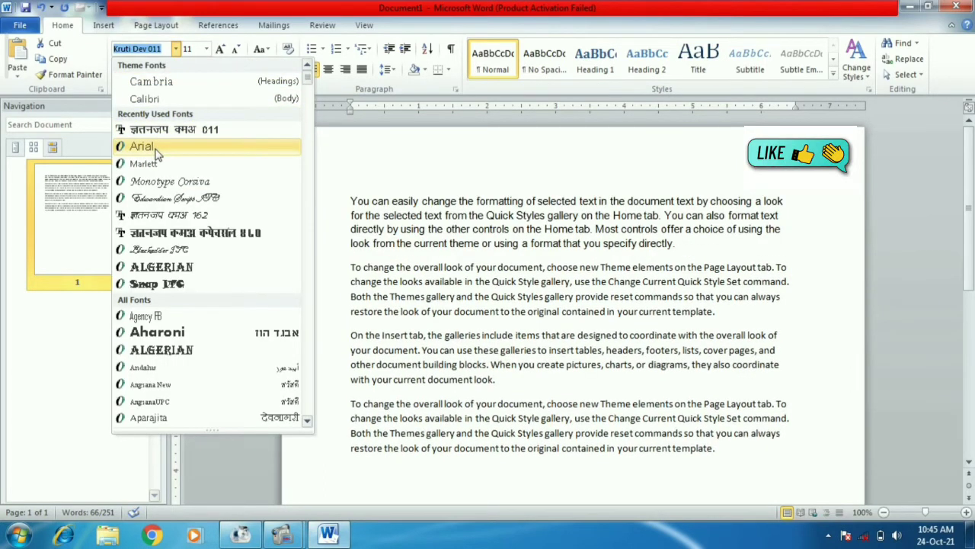
left_click(155, 149)
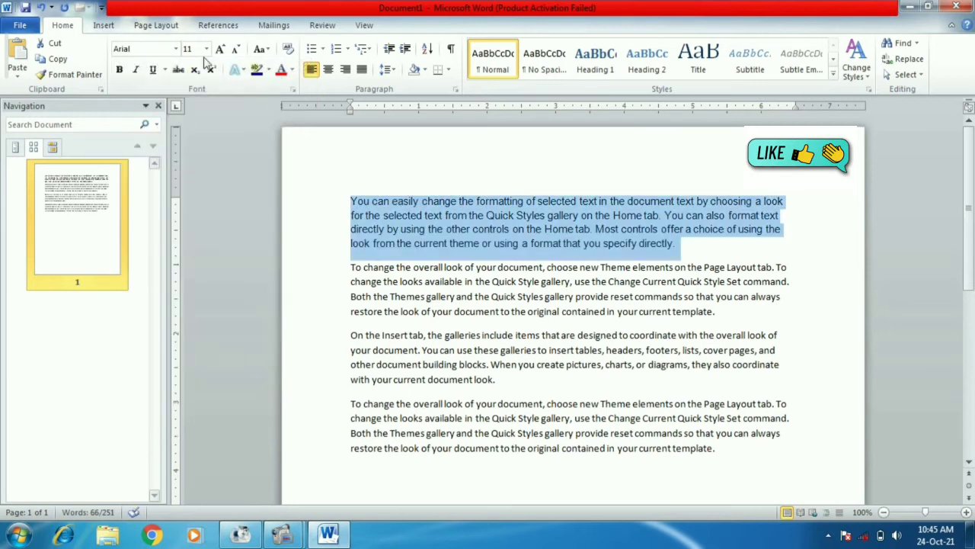
left_click(207, 49)
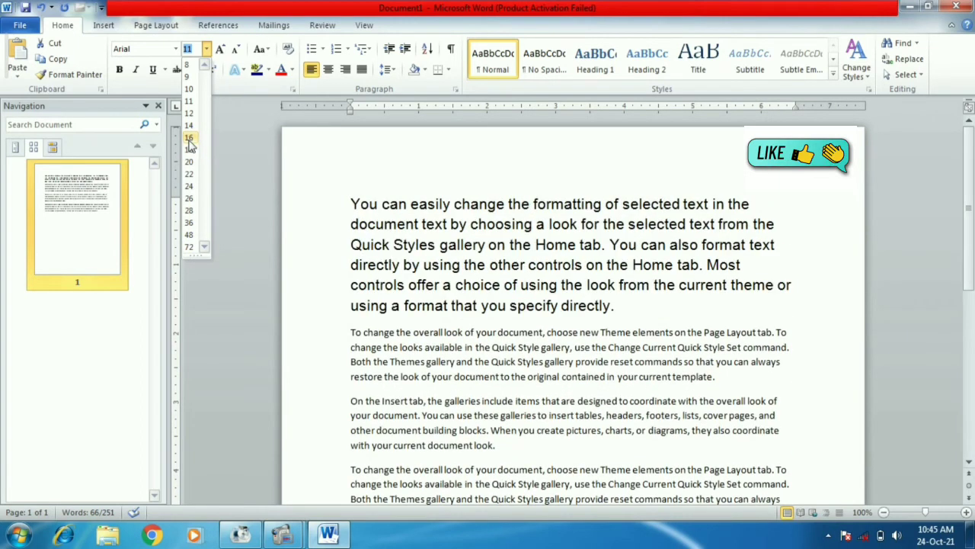
Step: Try 16 pt and 12 pt on the first paragraph, then enlarge it repeatedly with Grow Font
left_click(189, 137)
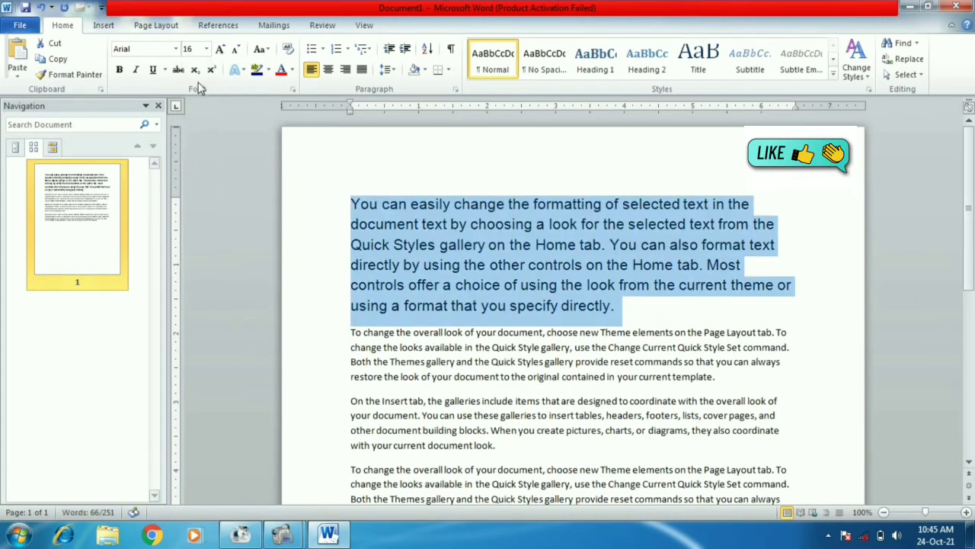
left_click(205, 48)
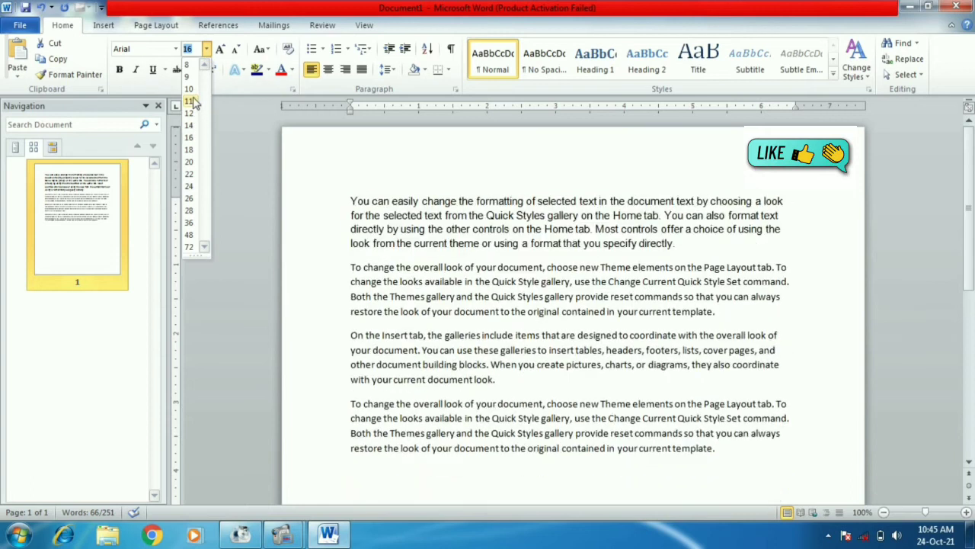
left_click(192, 113)
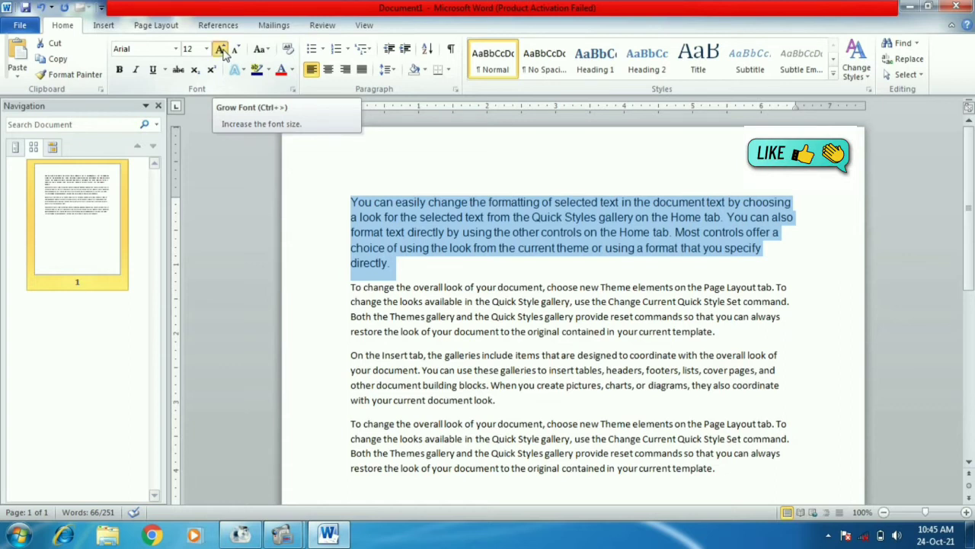
left_click(220, 48)
left_click(220, 48)
left_click(220, 49)
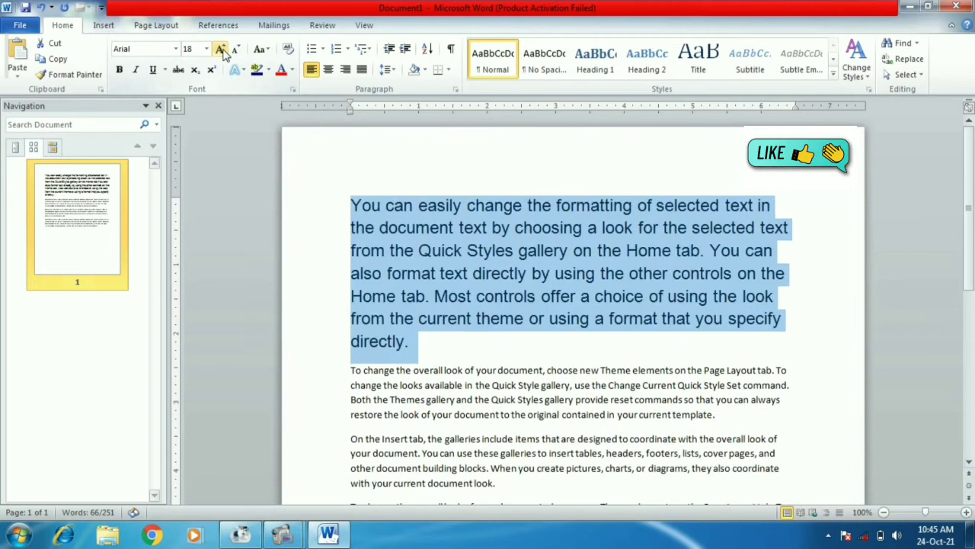
left_click(220, 49)
left_click(220, 49)
left_click(220, 49)
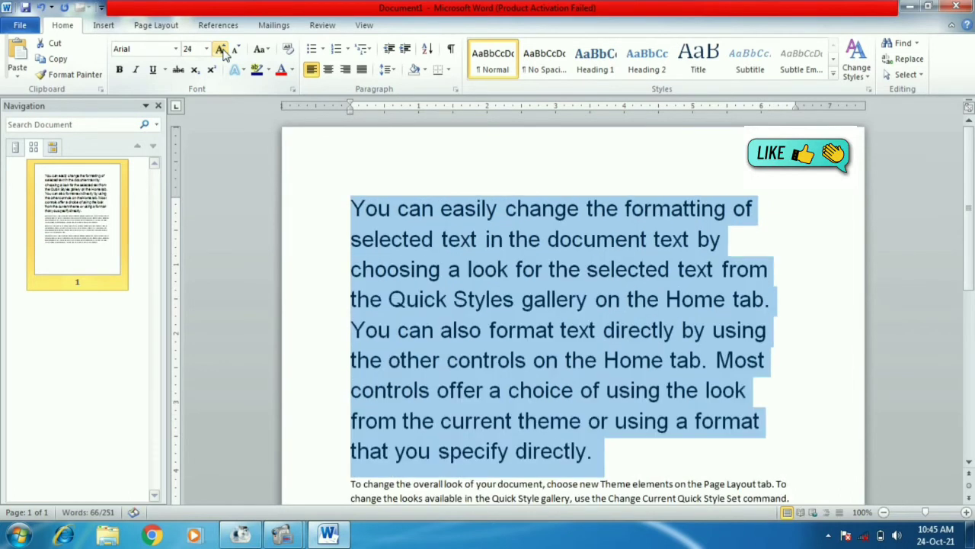
left_click(221, 48)
left_click(220, 49)
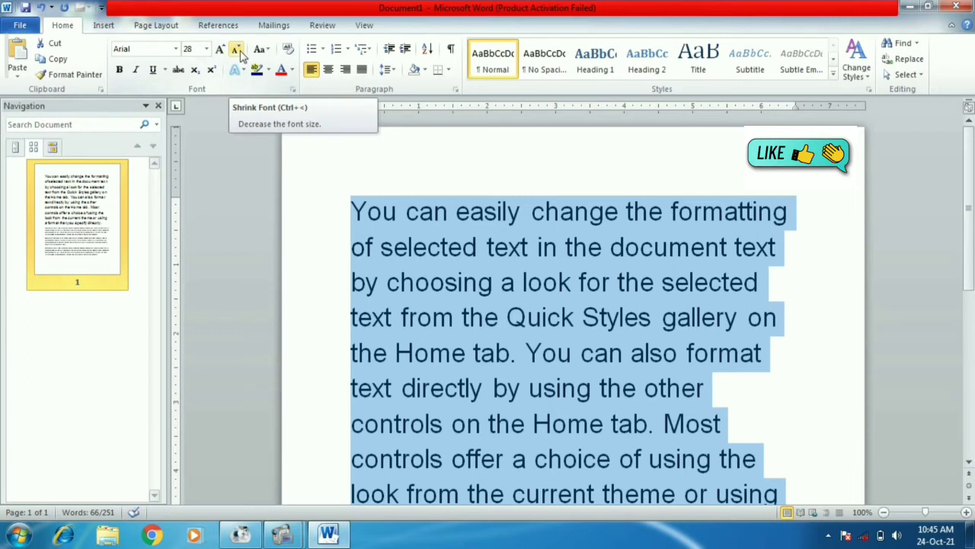
Step: Shrink the first paragraph back down to 14 point
left_click(241, 51)
left_click(241, 50)
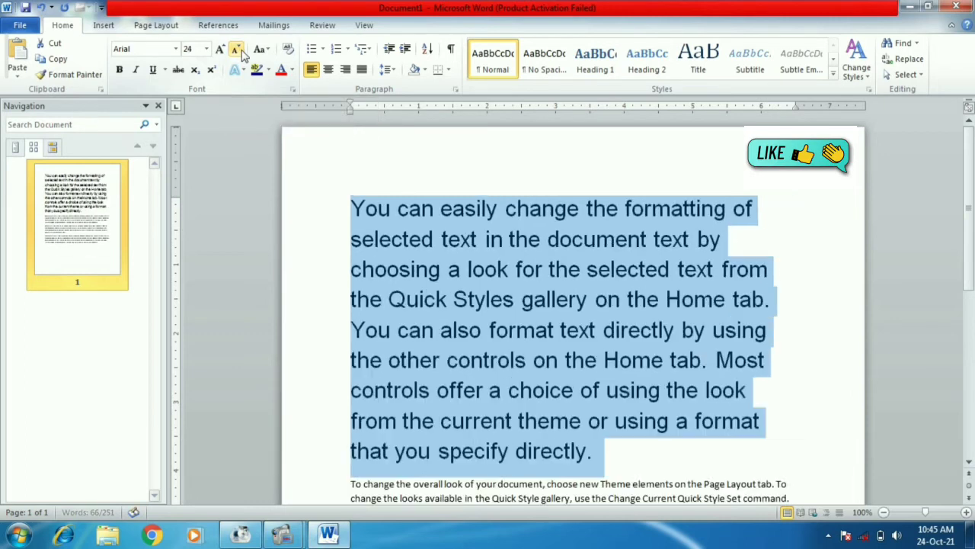
left_click(241, 50)
left_click(240, 50)
left_click(241, 51)
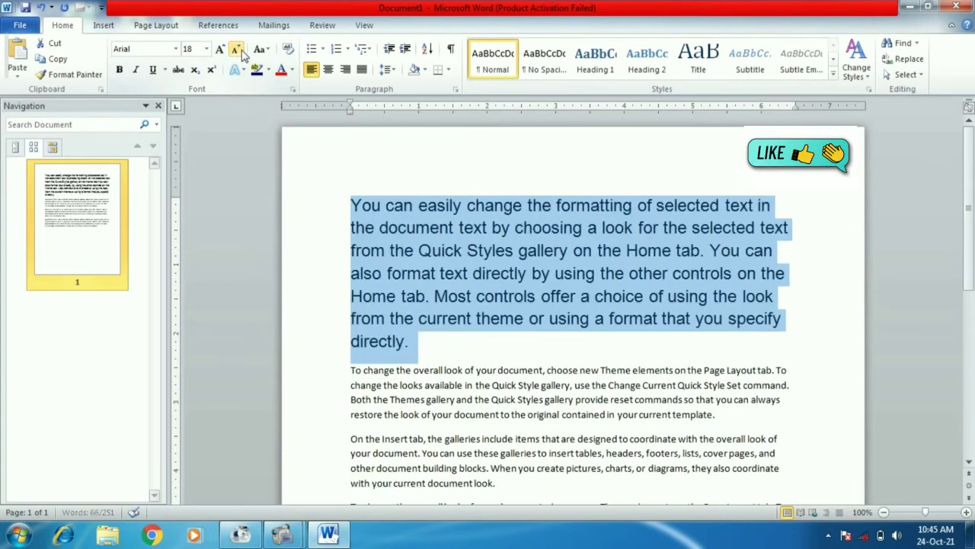
left_click(240, 50)
left_click(240, 50)
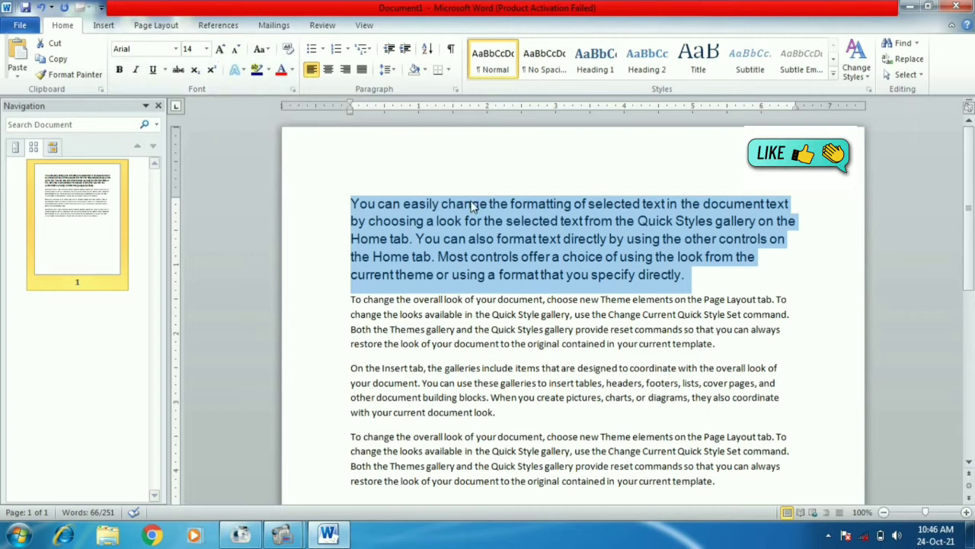
Step: Select the first paragraph and resize it with Ctrl+Shift+> and Ctrl+Shift+<, ending at 14 pt
mouse_move(473, 207)
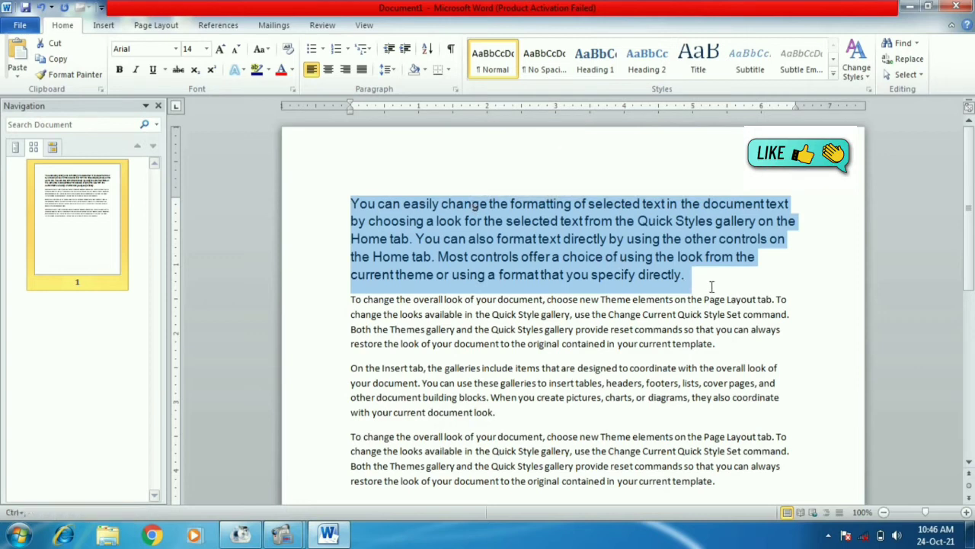
mouse_move(705, 282)
left_mouse_down()
mouse_move(350, 160)
mouse_move(328, 162)
left_mouse_up()
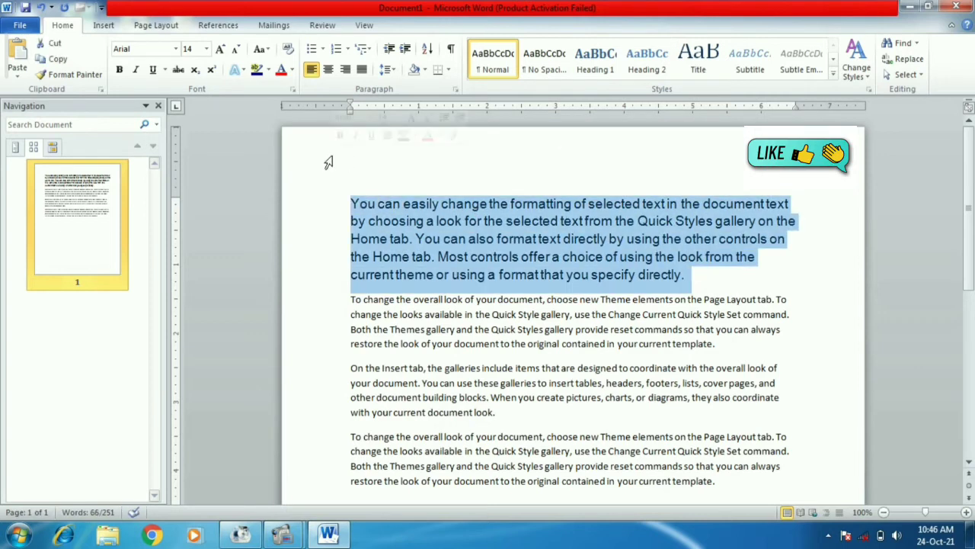
key("ctrl+shift+period")
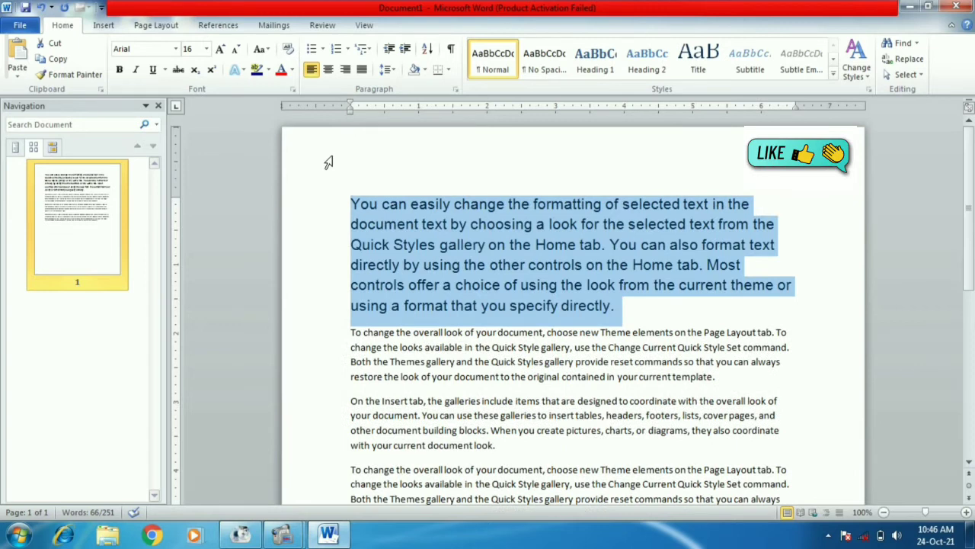
key("ctrl+shift+period")
key("ctrl+shift+period")
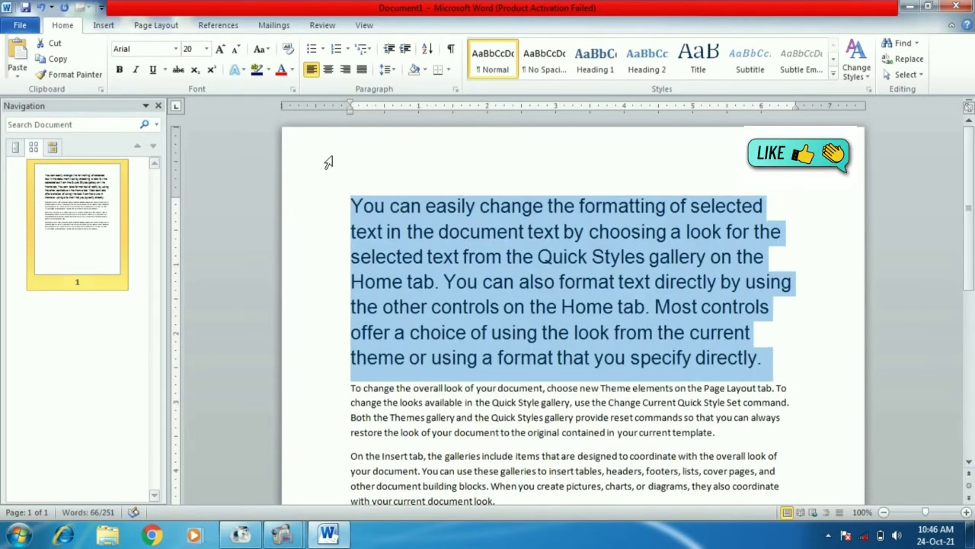
key("ctrl+shift+period")
key("ctrl+shift+period")
key("ctrl+shift+period")
key("ctrl+shift+period")
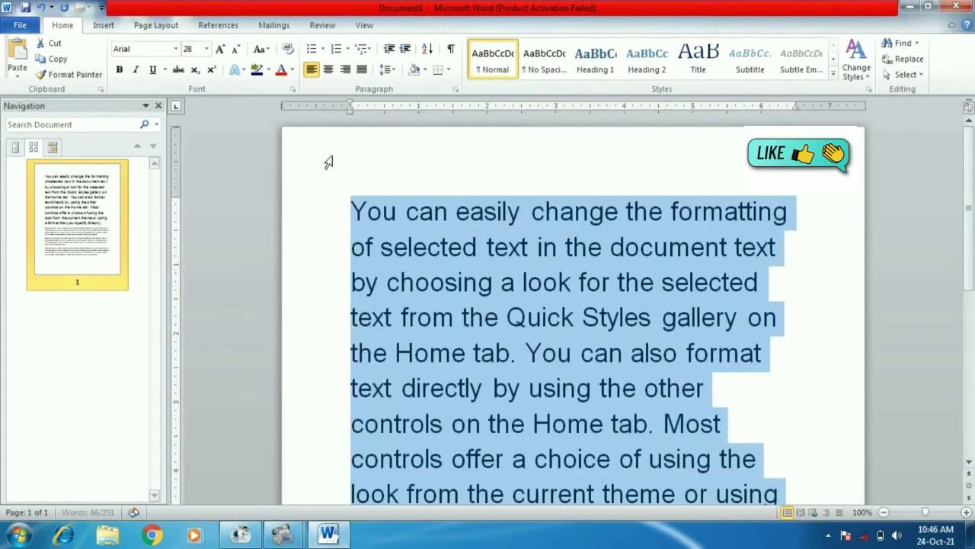
key("ctrl+shift+period")
key("ctrl+shift+period")
key("ctrl+shift+period")
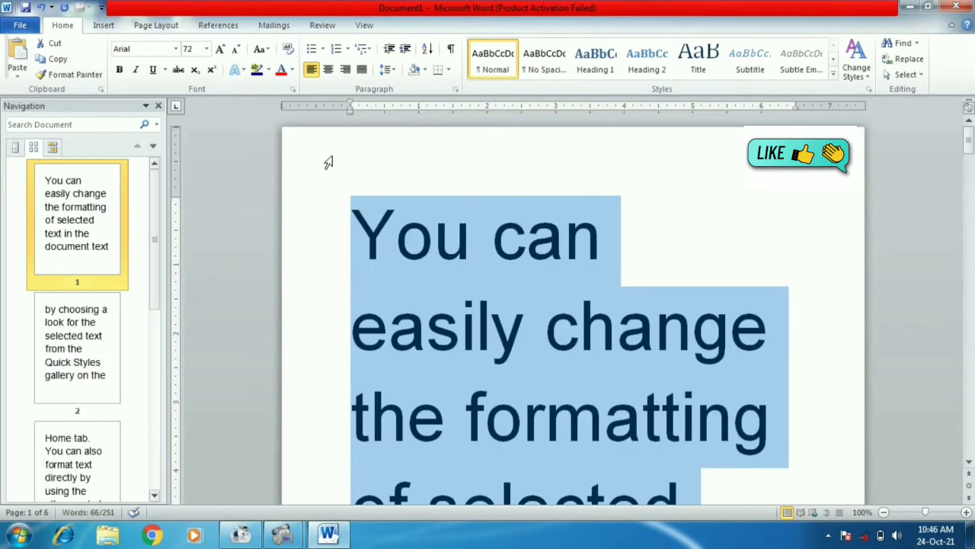
key("ctrl+shift+comma")
key("ctrl+shift+comma")
key("ctrl+shift+comma")
key("ctrl+shift+comma")
key("ctrl+shift+comma")
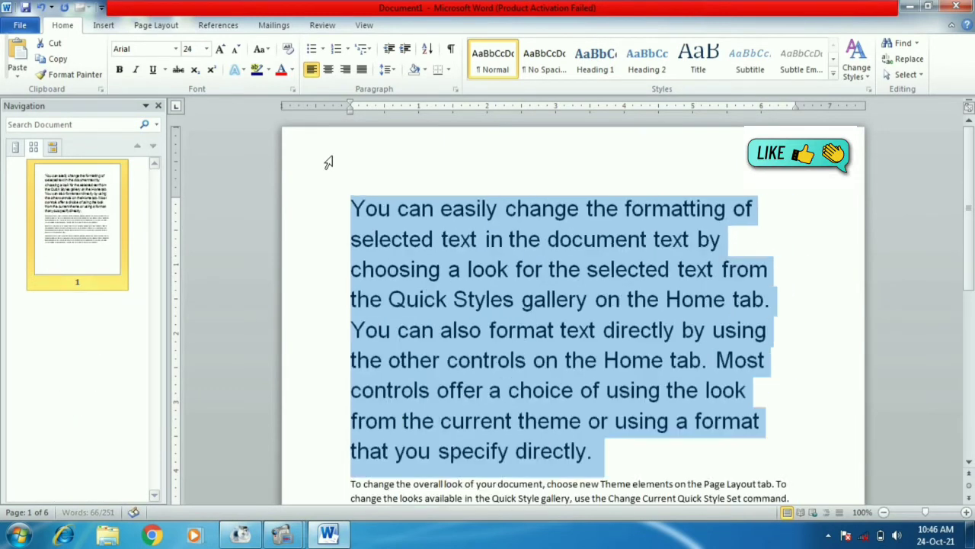
key("ctrl+shift+comma")
key("ctrl+shift+comma")
key("ctrl+shift+comma")
key("ctrl+shift+comma")
key("ctrl+shift+comma")
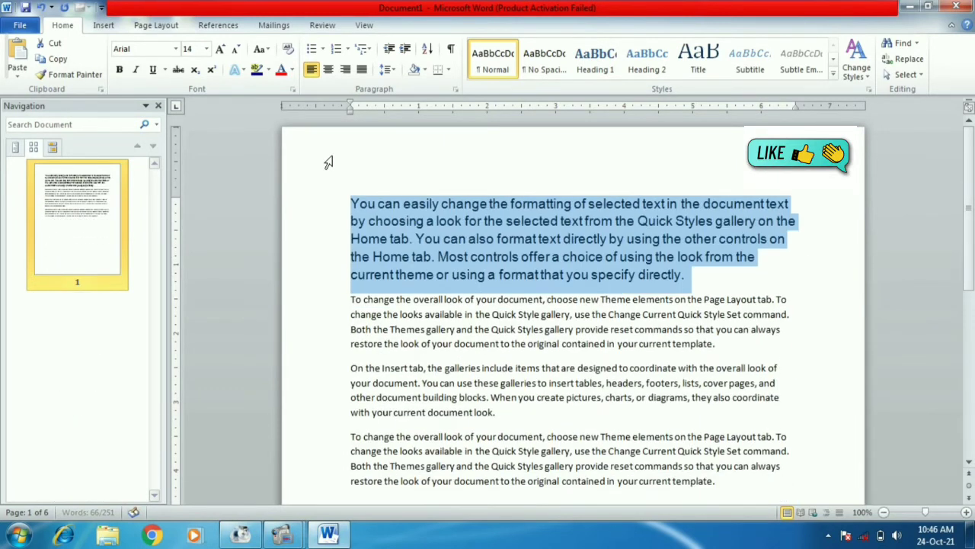
key("ctrl+shift+comma")
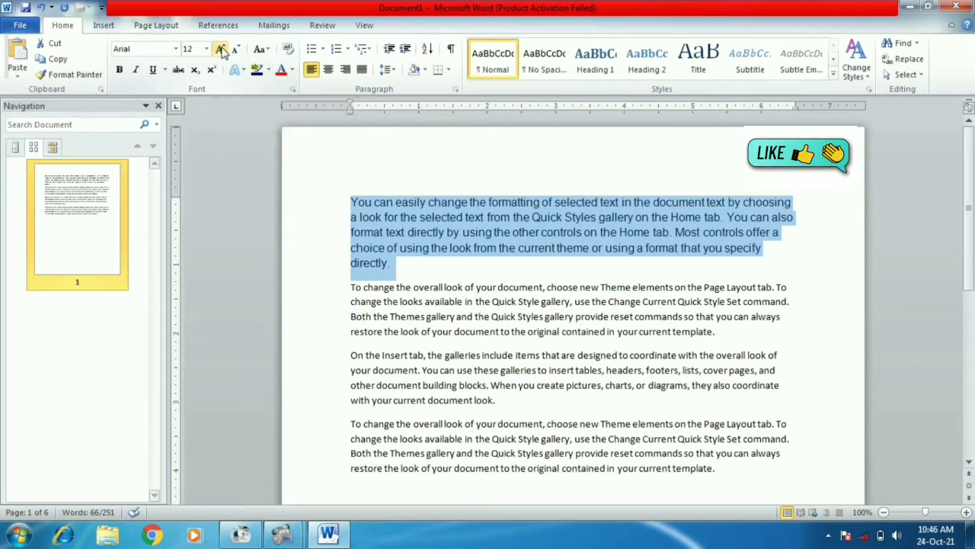
Step: Grow the paragraph to 22 pt, then undo back down to the smaller size and deselect
left_click(221, 51)
left_click(221, 50)
left_click(221, 50)
left_click(221, 50)
left_click(221, 51)
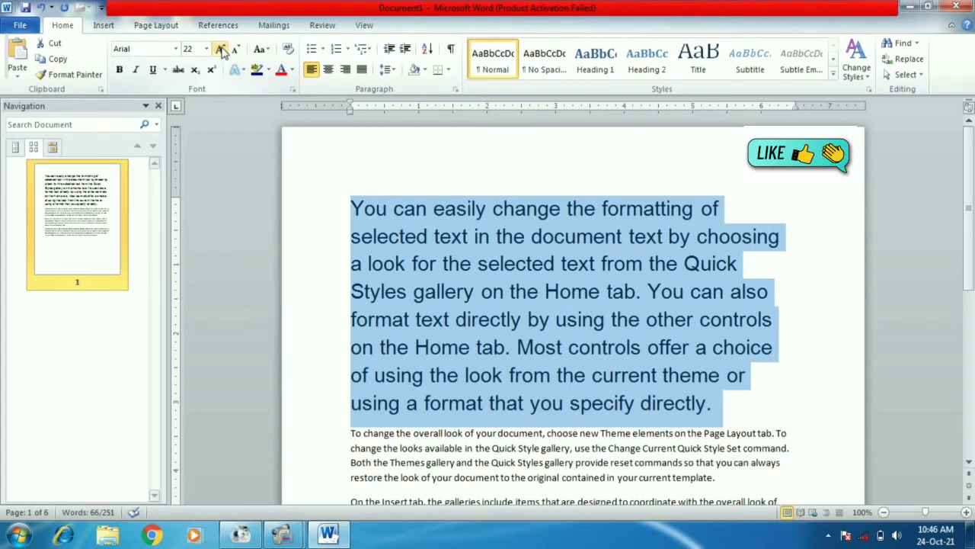
key("ctrl+z")
key("ctrl+z")
key("ctrl+z")
key("ctrl+z")
key("ctrl+z")
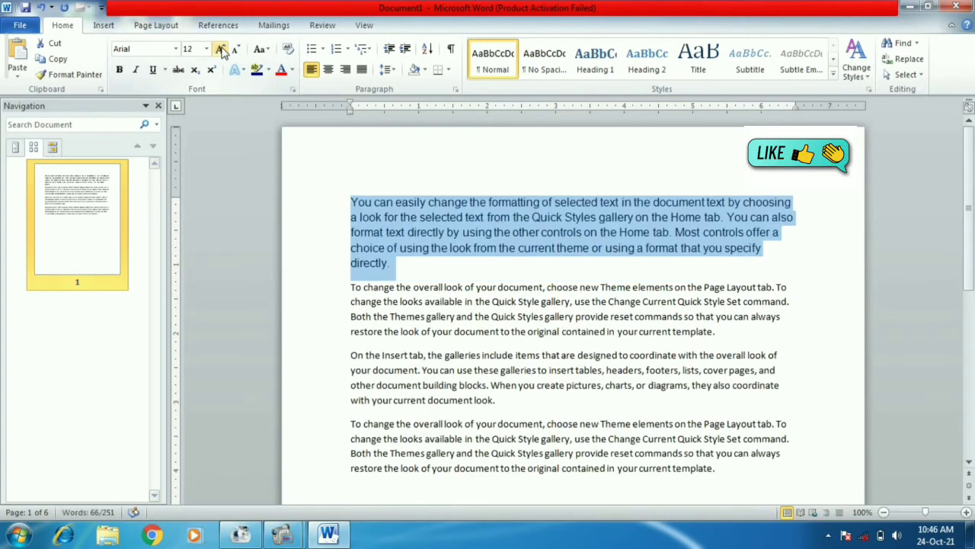
key("ctrl+z")
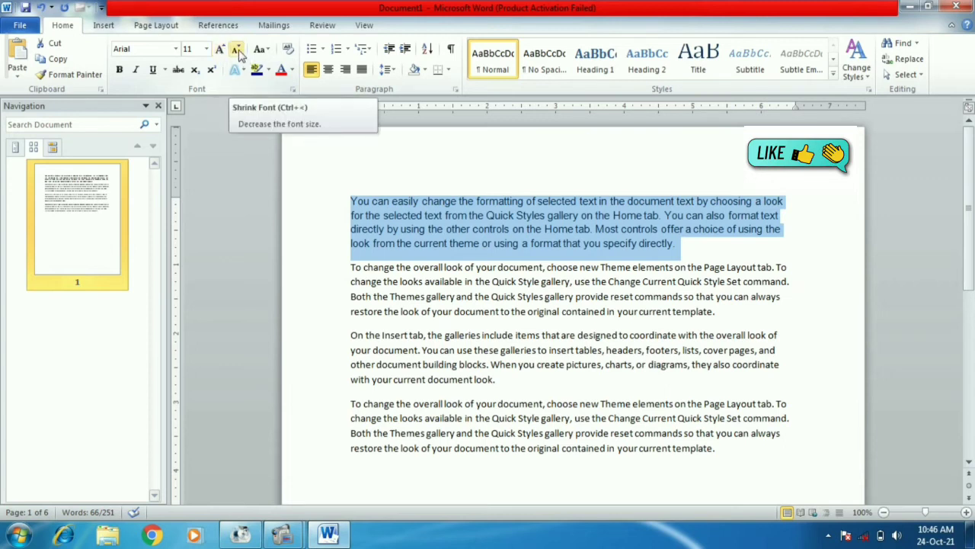
left_click(400, 279)
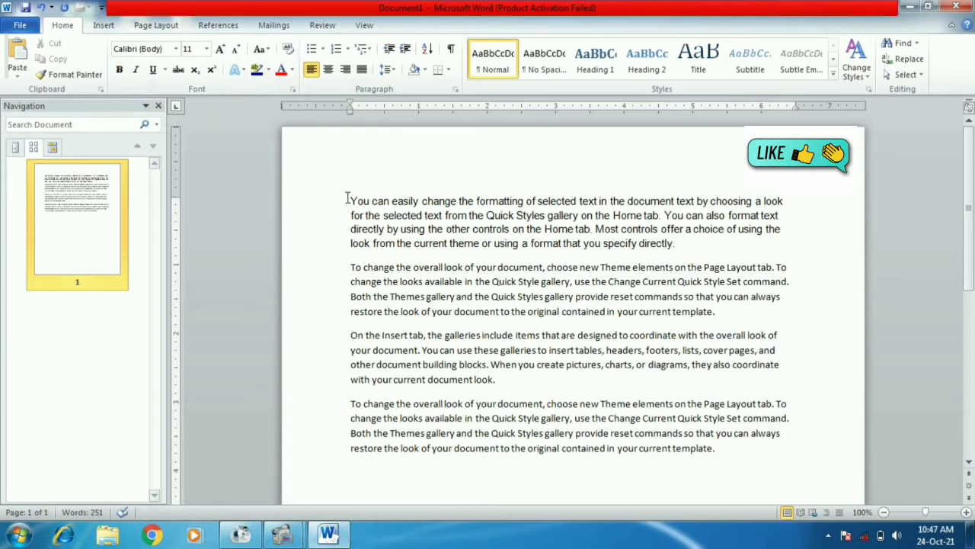
Step: Make the first line of the first paragraph bold, then remove the bold
left_click_drag(349, 199, 783, 201)
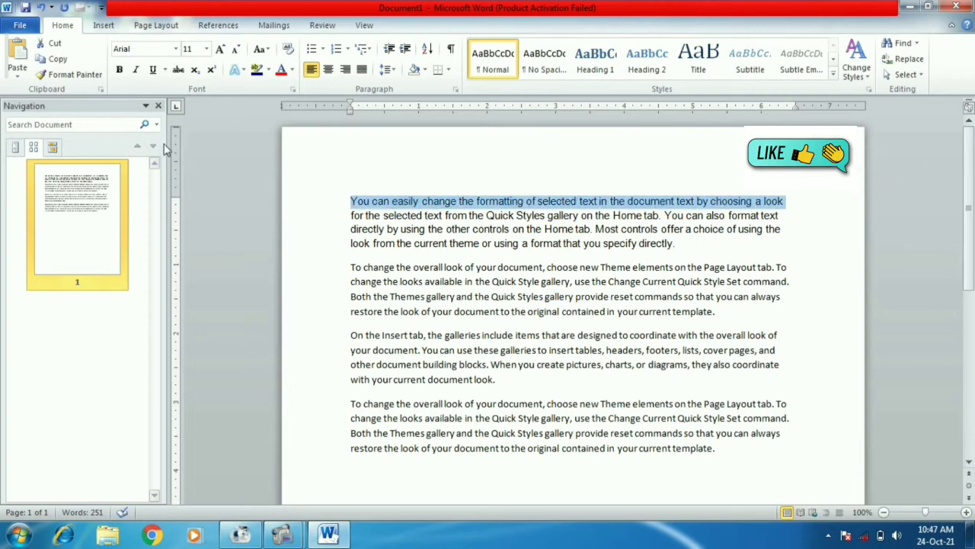
left_click(121, 71)
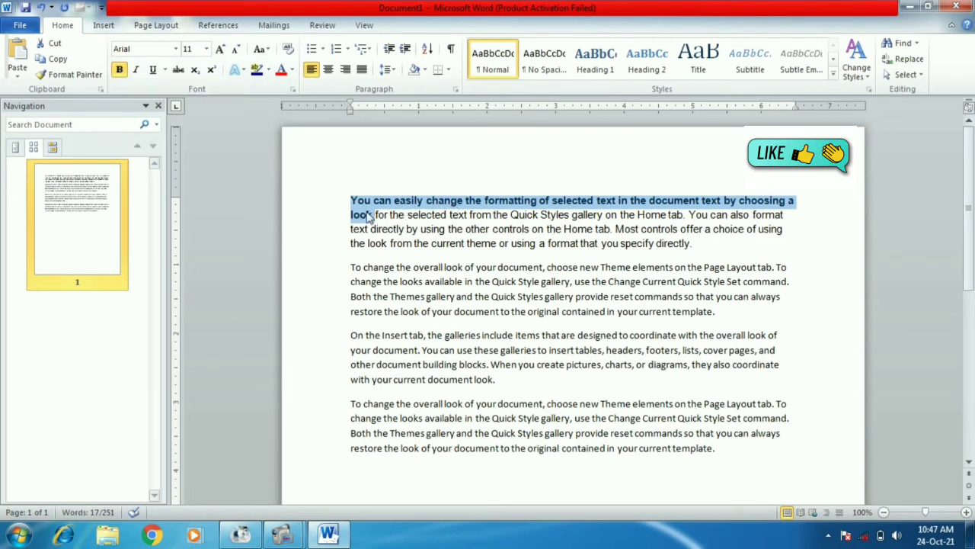
left_click(118, 71)
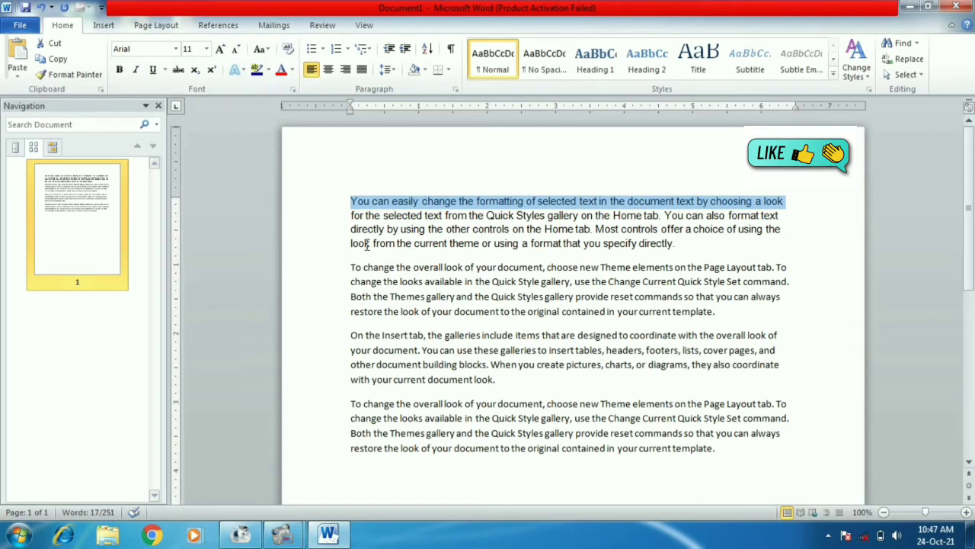
Step: Underline the paragraph's last line after briefly italicizing it
left_click_drag(348, 243, 686, 244)
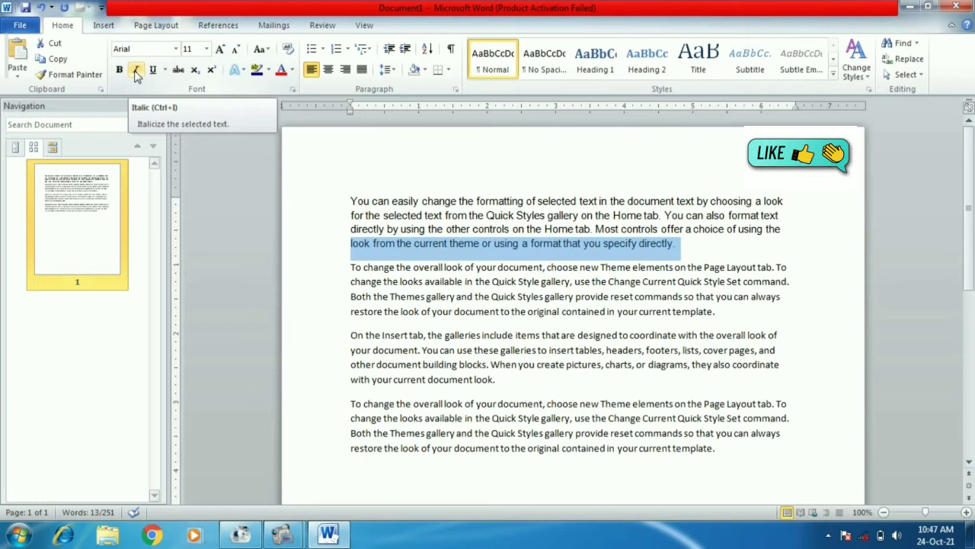
left_click(135, 70)
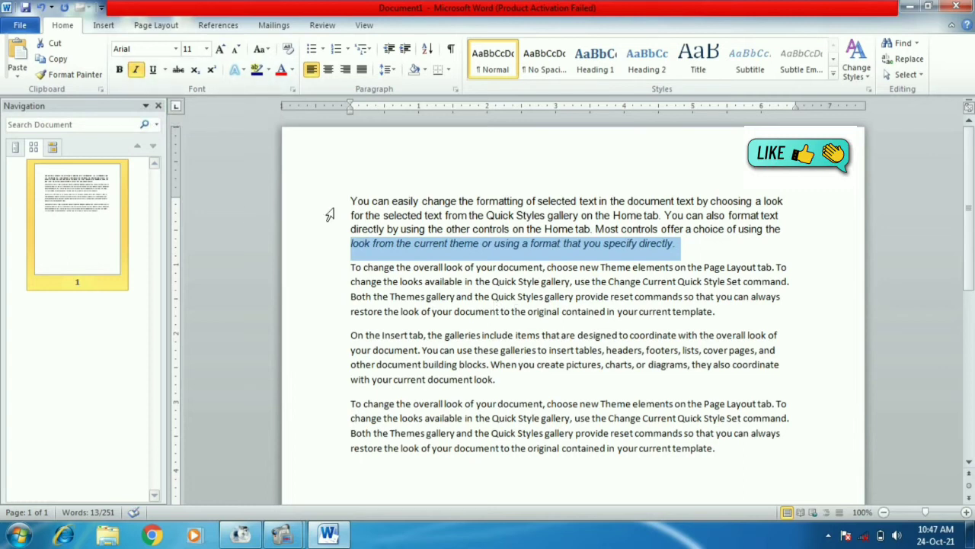
key("ctrl+i")
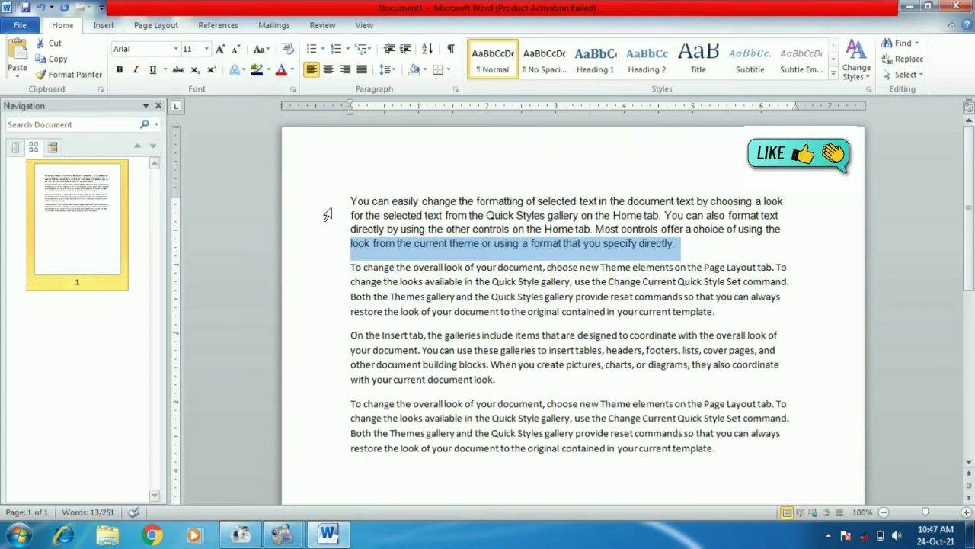
left_click(152, 70)
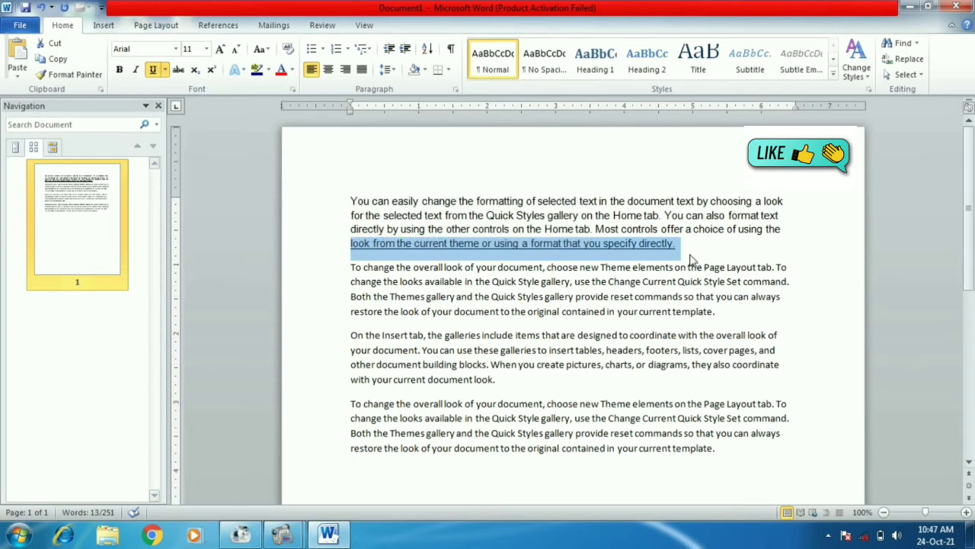
Step: Give the last line a double underline in a dark colour, then remove the underline
left_click(166, 70)
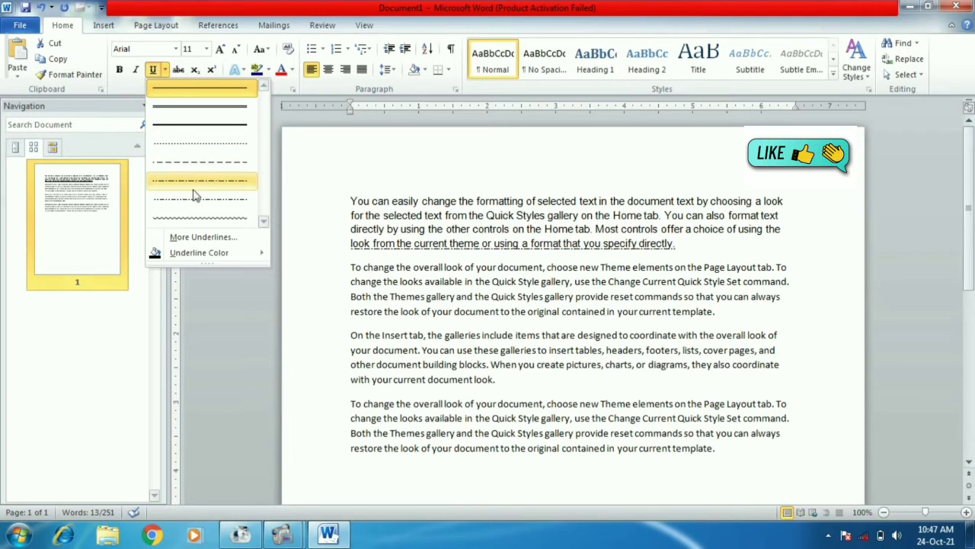
left_click(203, 117)
left_click(165, 69)
mouse_move(205, 256)
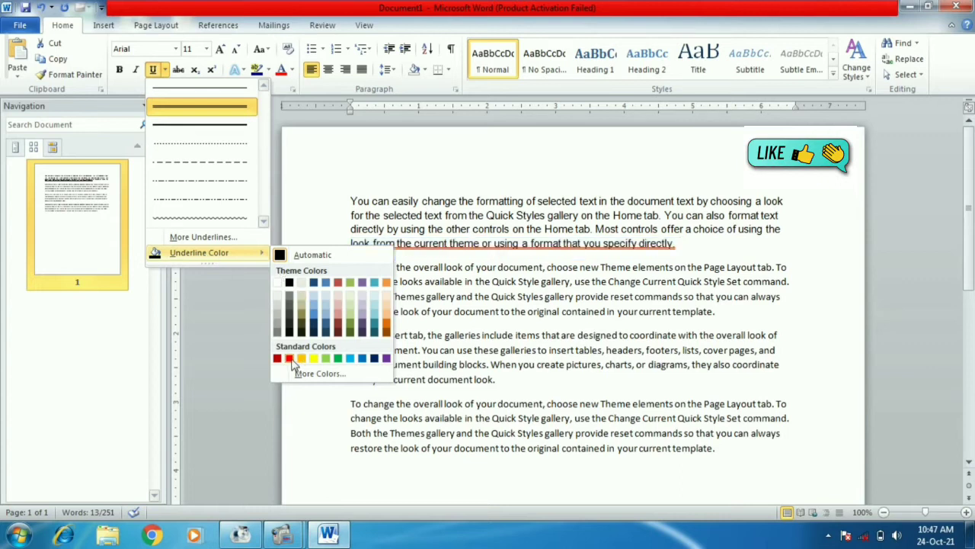
left_click(293, 288)
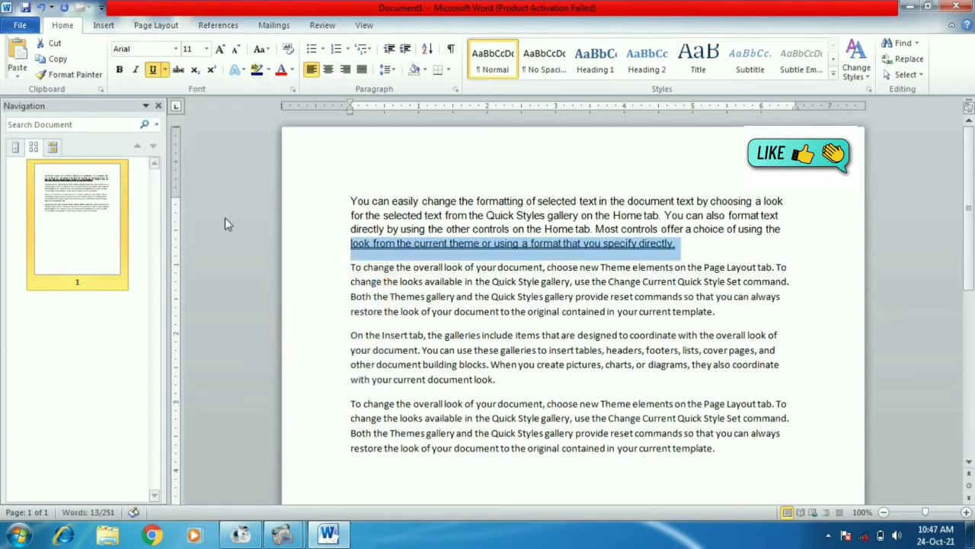
left_click(154, 74)
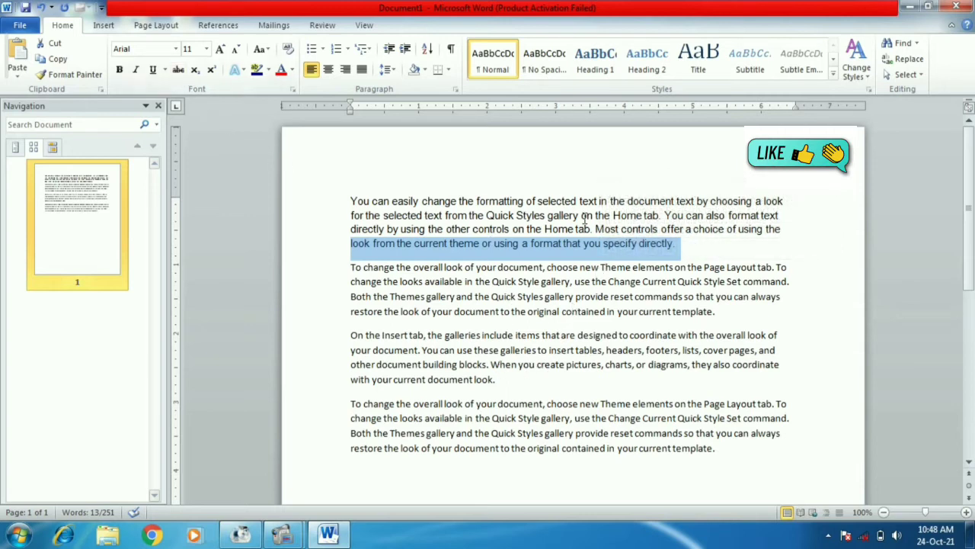
Step: Remove the stray 'i' accidentally typed into the word 'document'
left_click(650, 201)
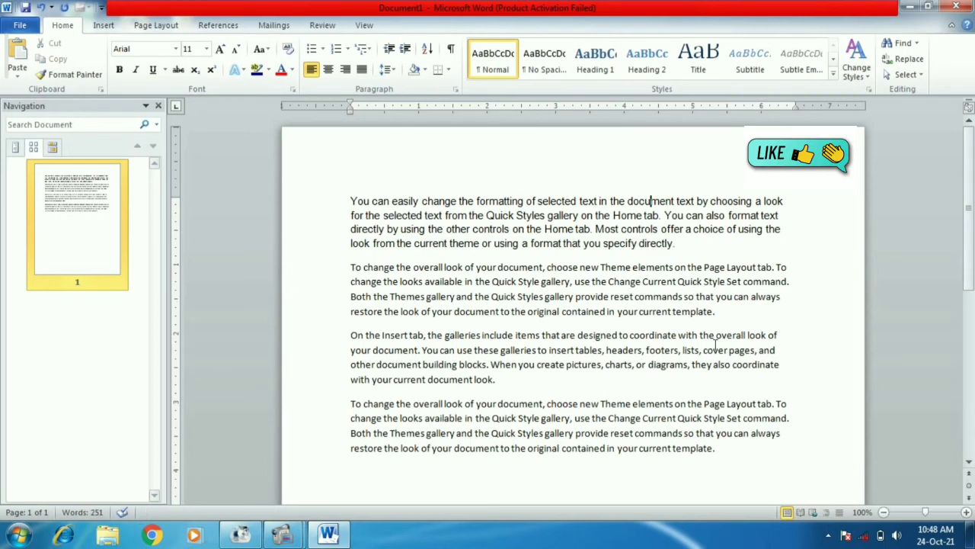
type("i")
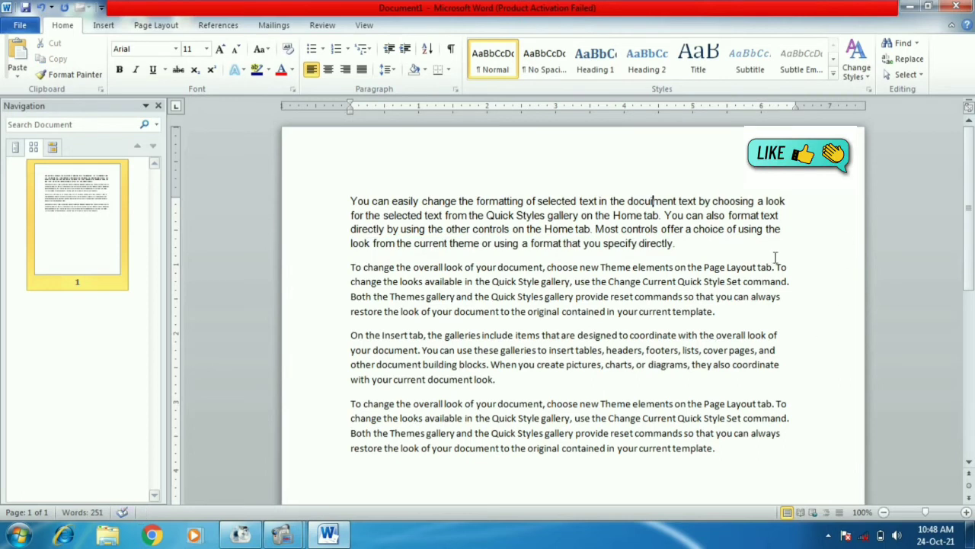
left_click(689, 295)
key("ctrl+z")
Step: Apply strikethrough to the word 'document' in the first line
left_click_drag(677, 201, 627, 201)
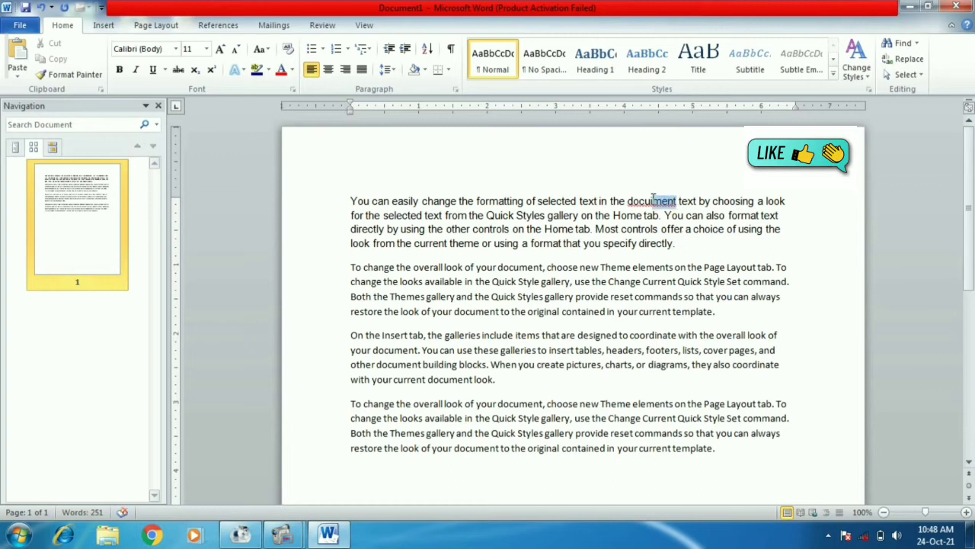
left_click(177, 70)
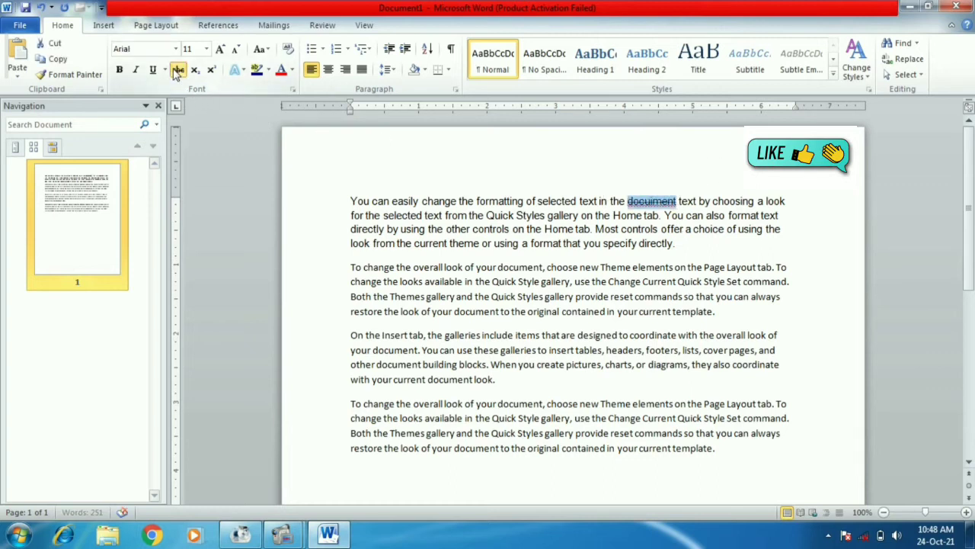
left_click(607, 283)
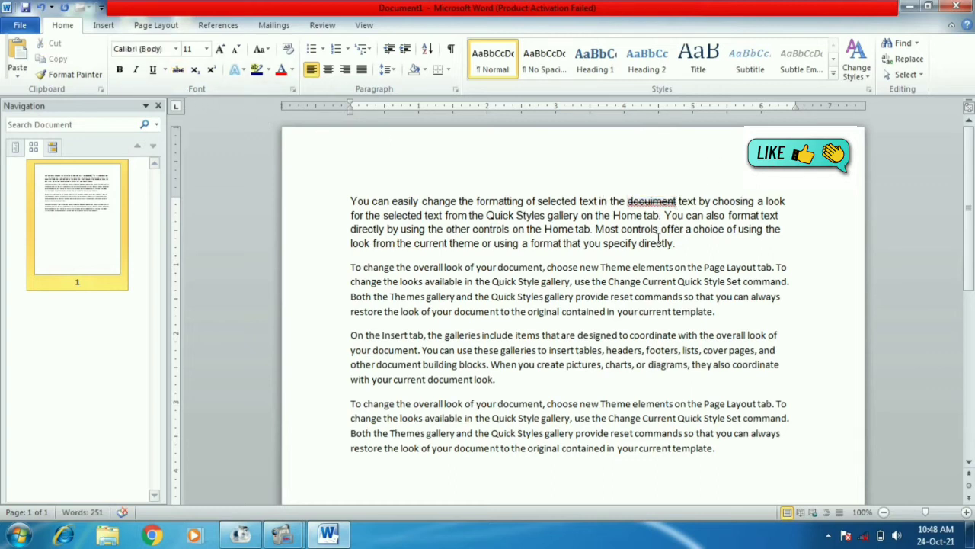
mouse_move(632, 217)
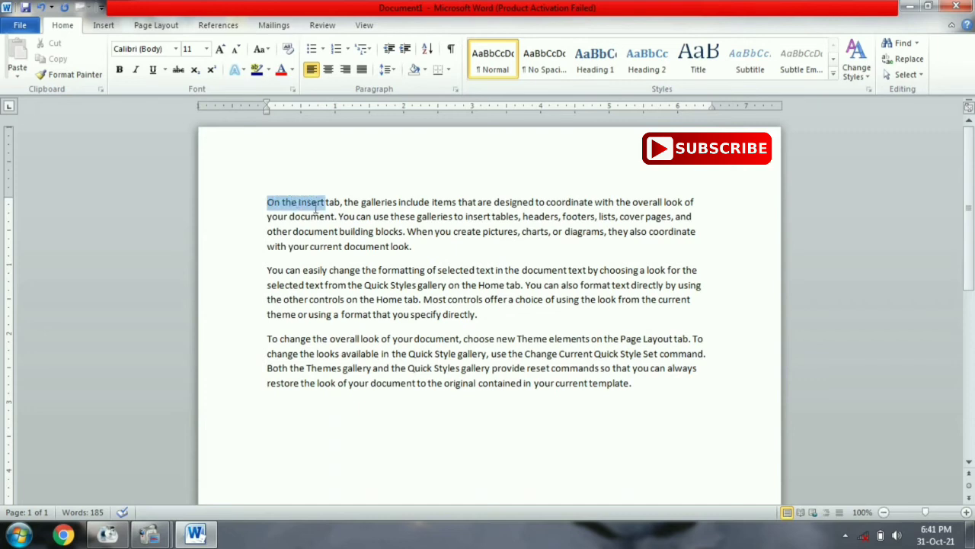
Step: Highlight the first line of each of the three paragraphs in green
mouse_move(277, 200)
left_mouse_down()
mouse_move(415, 214)
mouse_move(704, 203)
left_mouse_up()
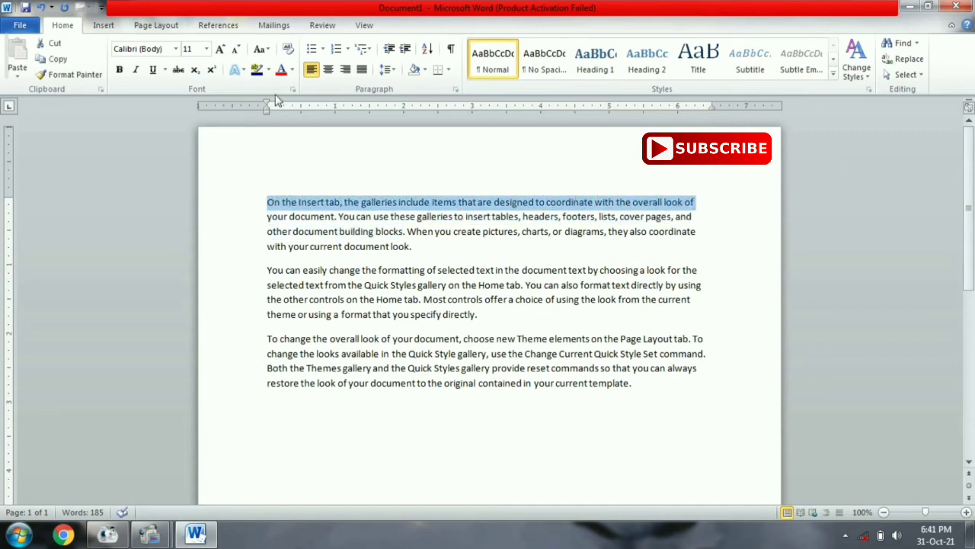
left_click(270, 70)
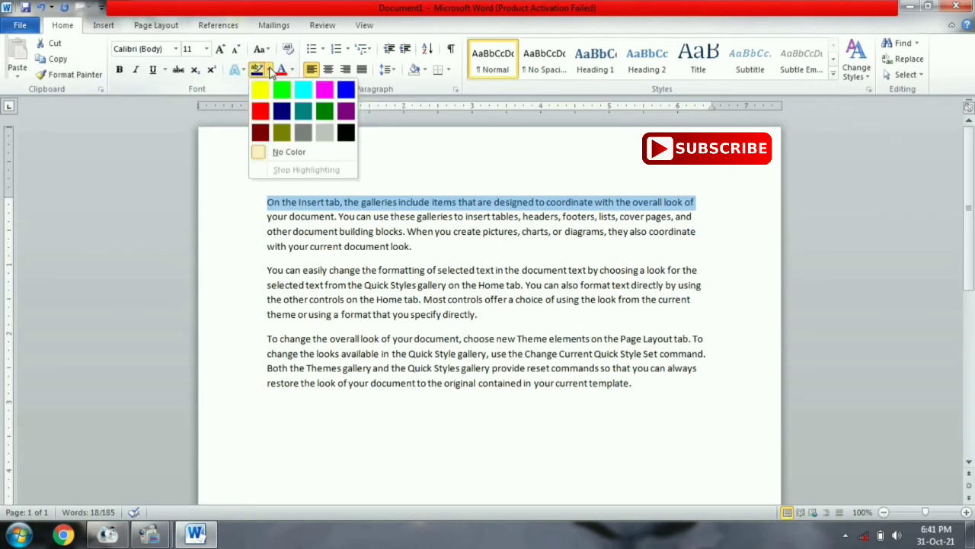
left_click(283, 92)
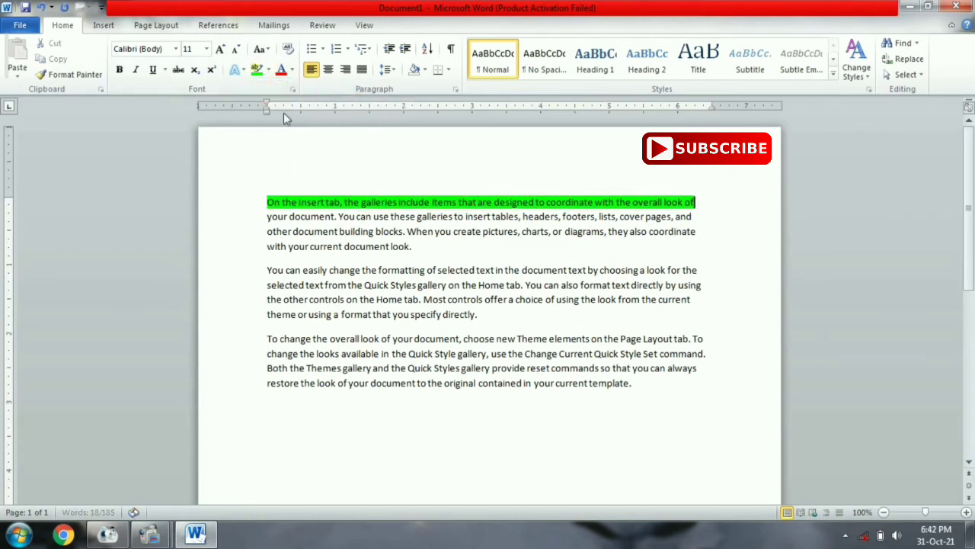
left_click(268, 271)
left_click_drag(493, 259, 709, 272)
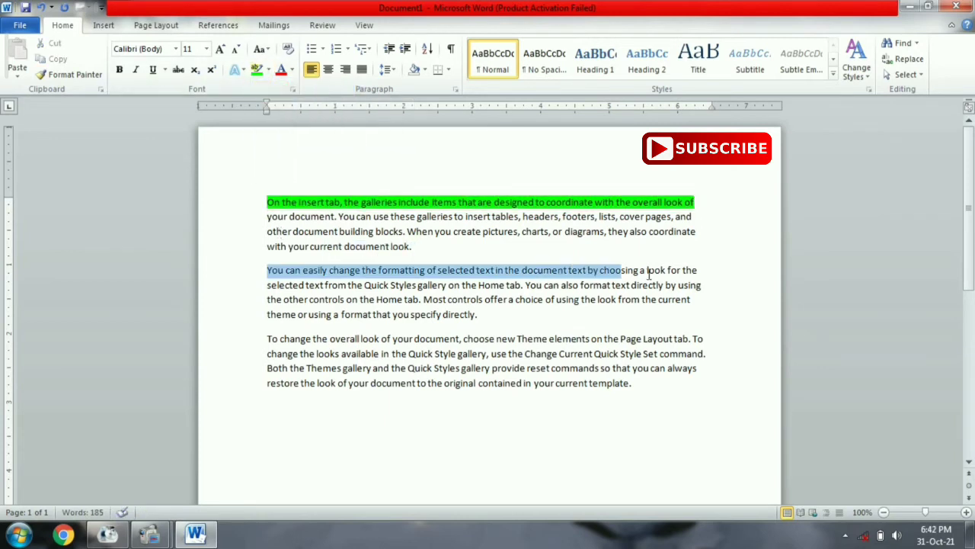
left_click(268, 70)
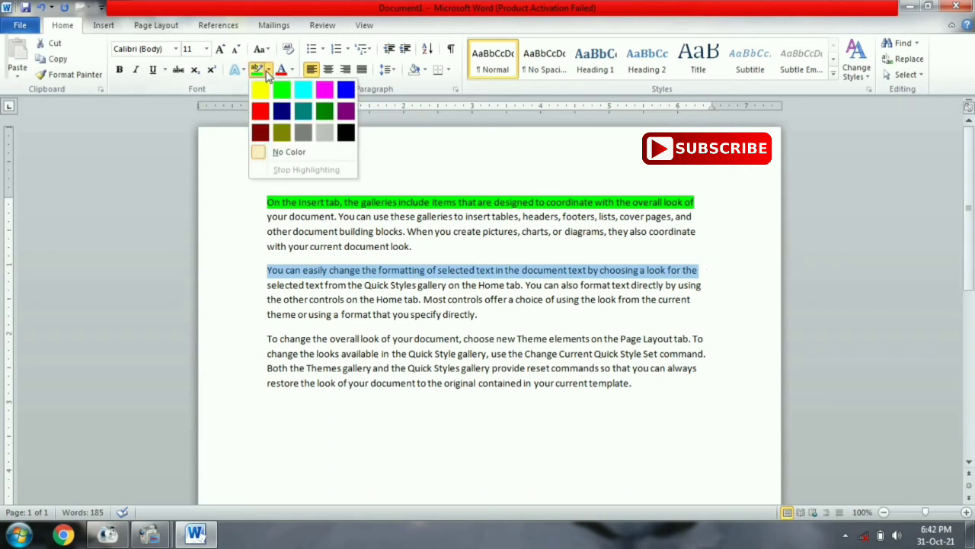
left_click(282, 91)
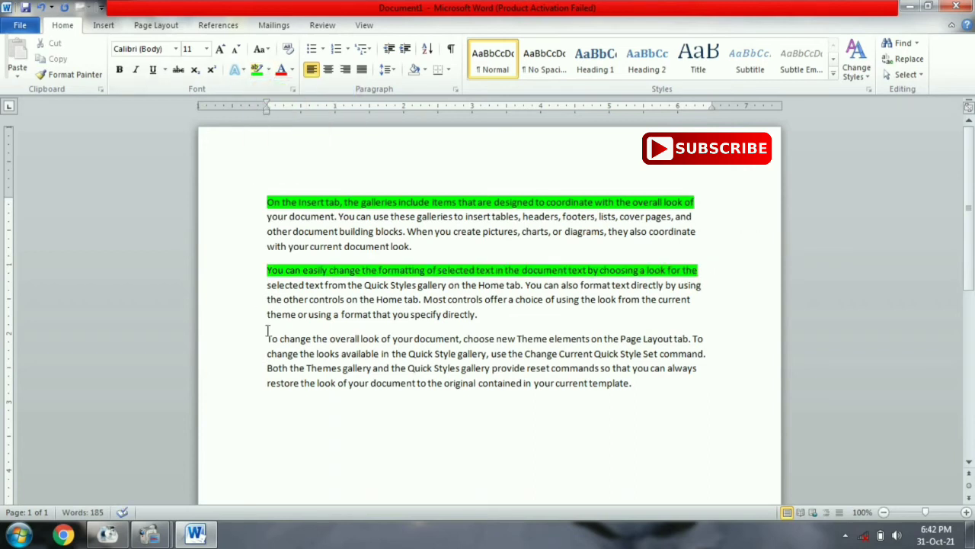
mouse_move(267, 314)
left_mouse_down()
mouse_move(562, 349)
mouse_move(591, 338)
left_mouse_up()
left_click_drag(704, 338, 269, 340)
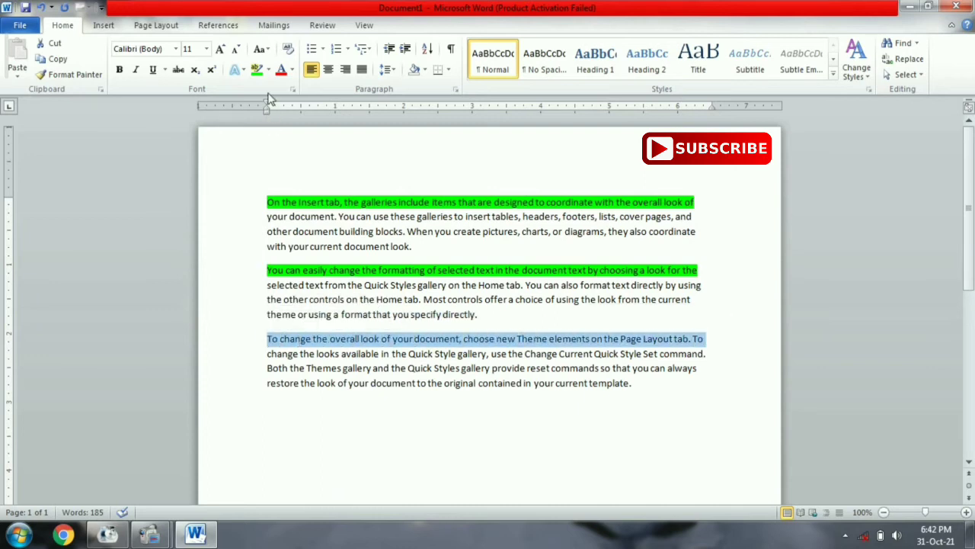
left_click(267, 70)
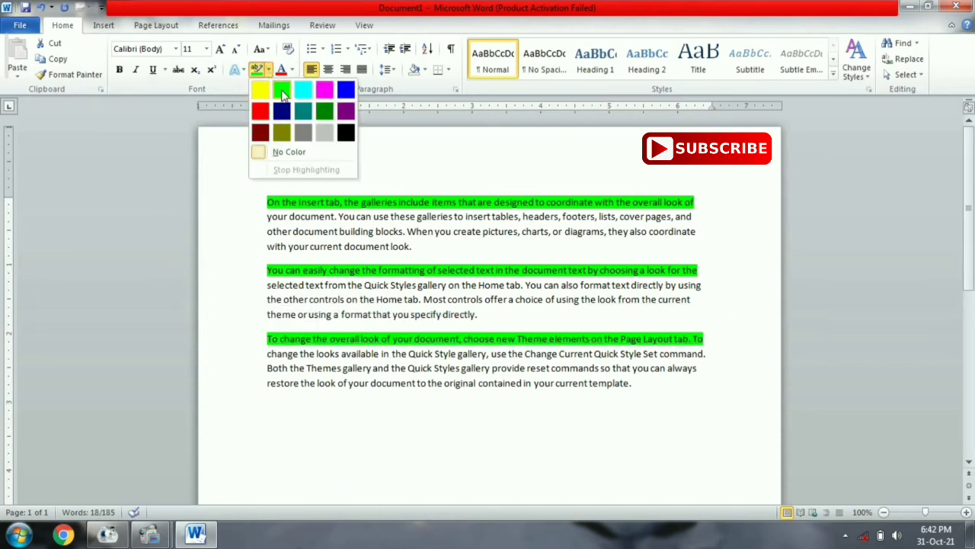
left_click(282, 91)
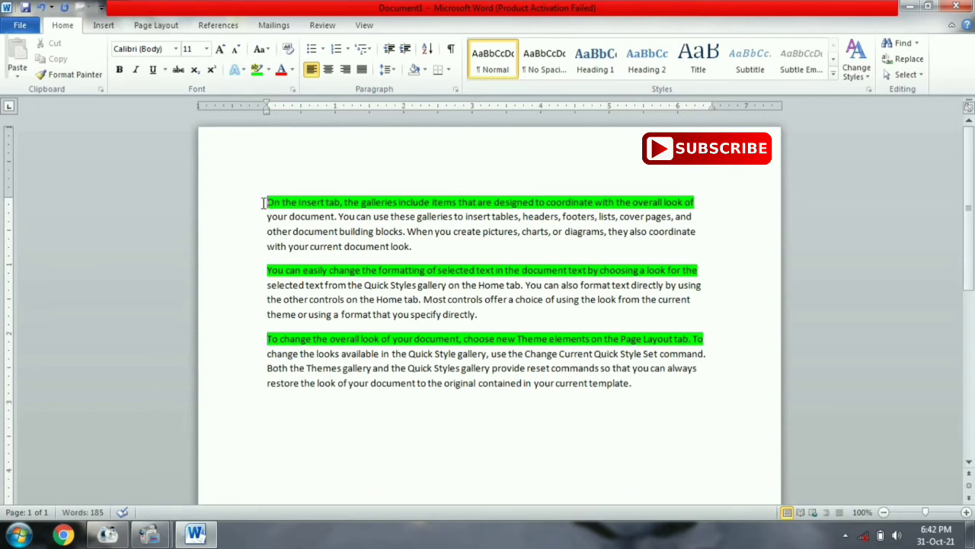
Step: Set the highlight to No Color on all three first lines
left_click_drag(267, 203, 697, 202)
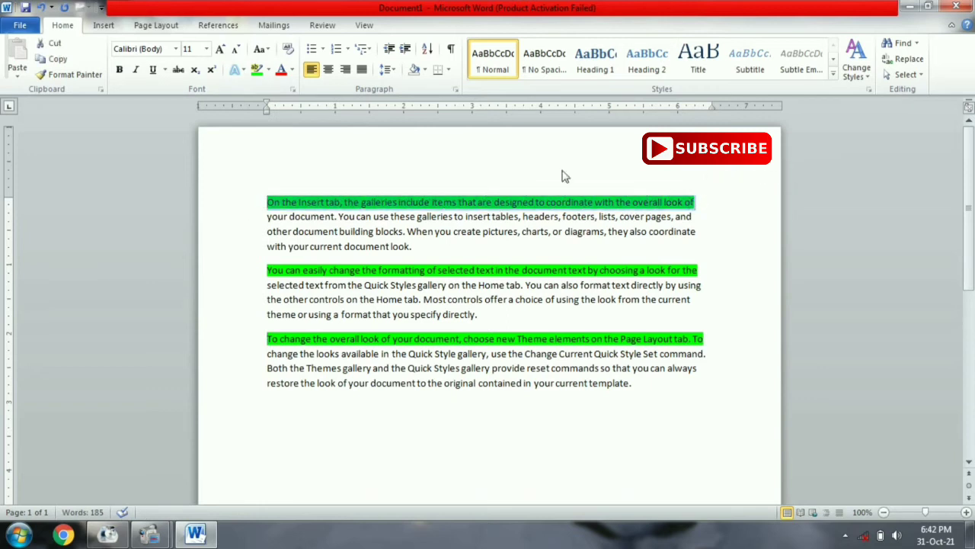
left_click(268, 69)
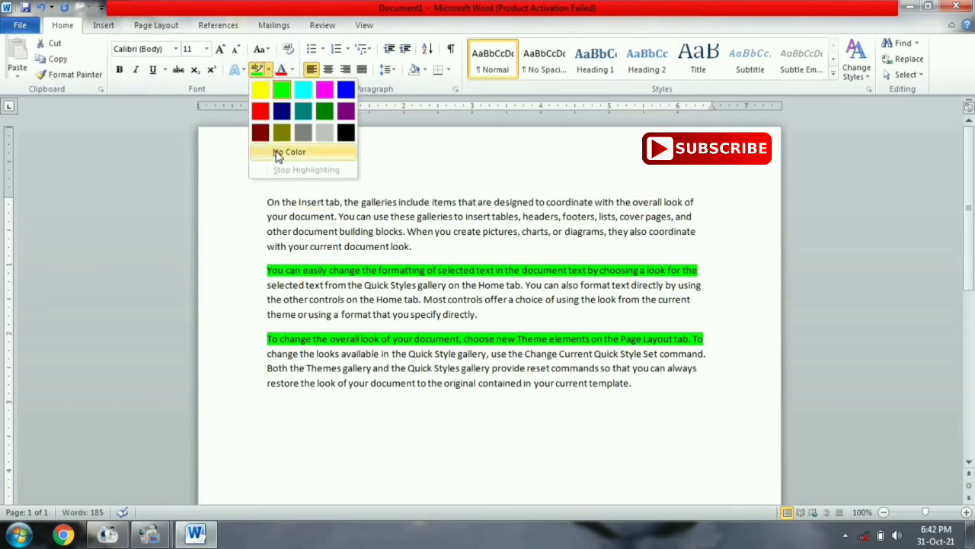
left_click(289, 152)
left_click(265, 271)
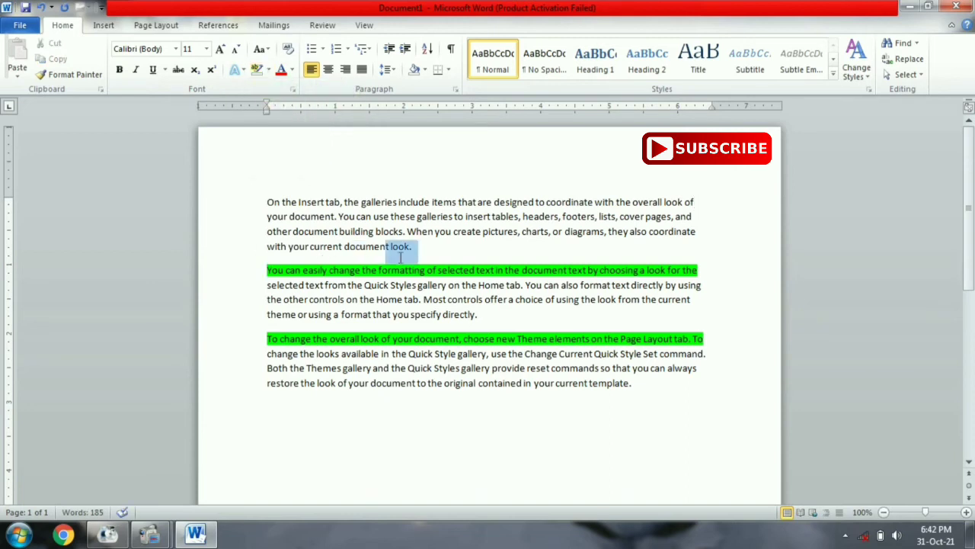
left_click_drag(487, 261, 714, 272)
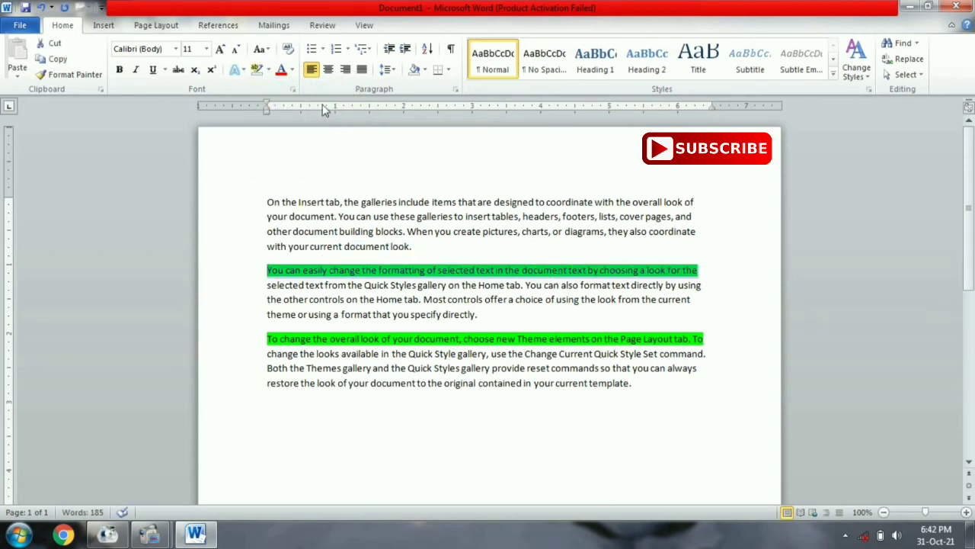
left_click(270, 71)
left_click(278, 153)
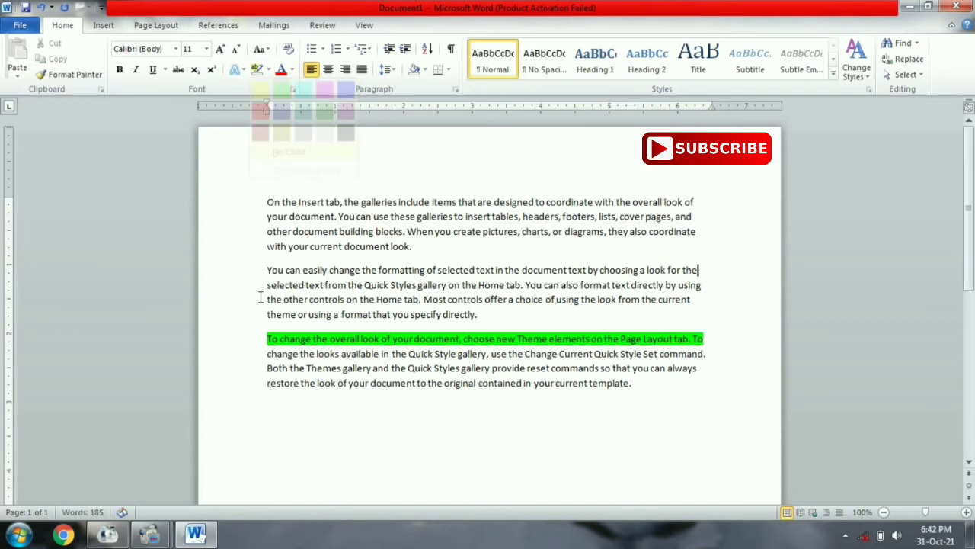
left_click_drag(265, 335, 722, 339)
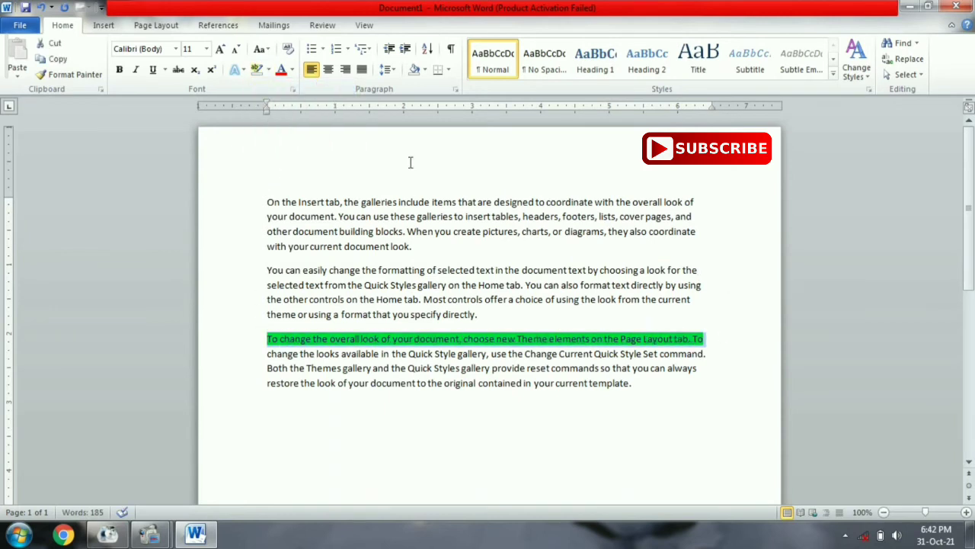
left_click(265, 70)
left_click(278, 151)
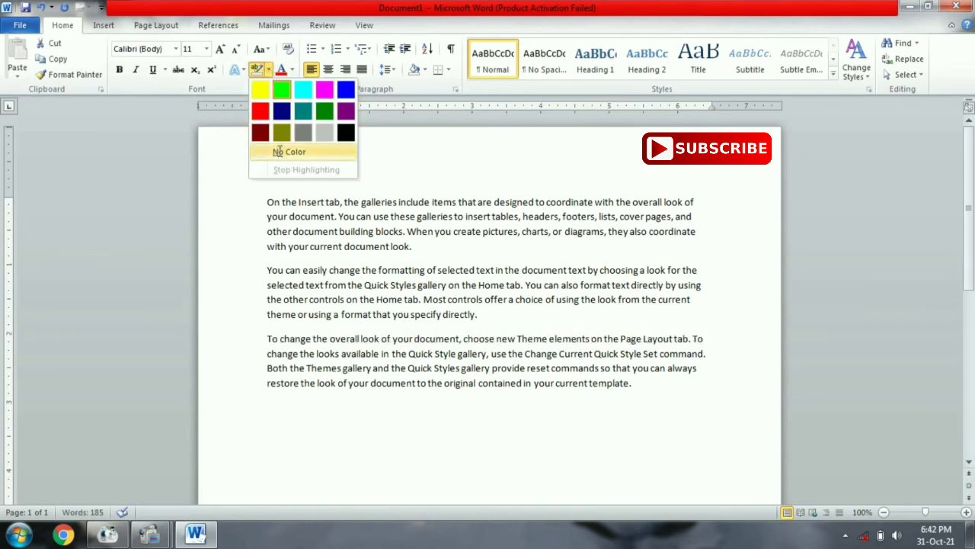
Step: Colour the first paragraph light blue, then reset it to Automatic black
left_click(293, 70)
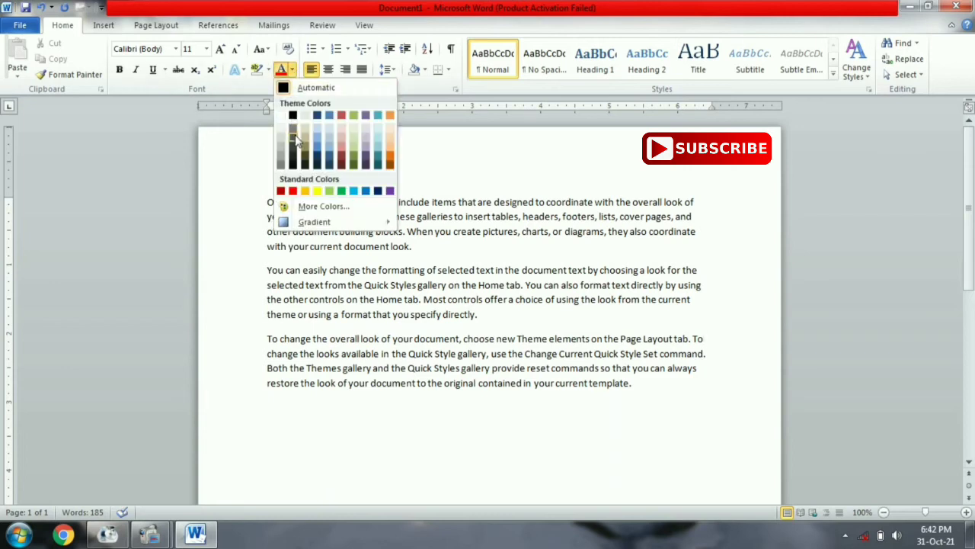
left_click(435, 162)
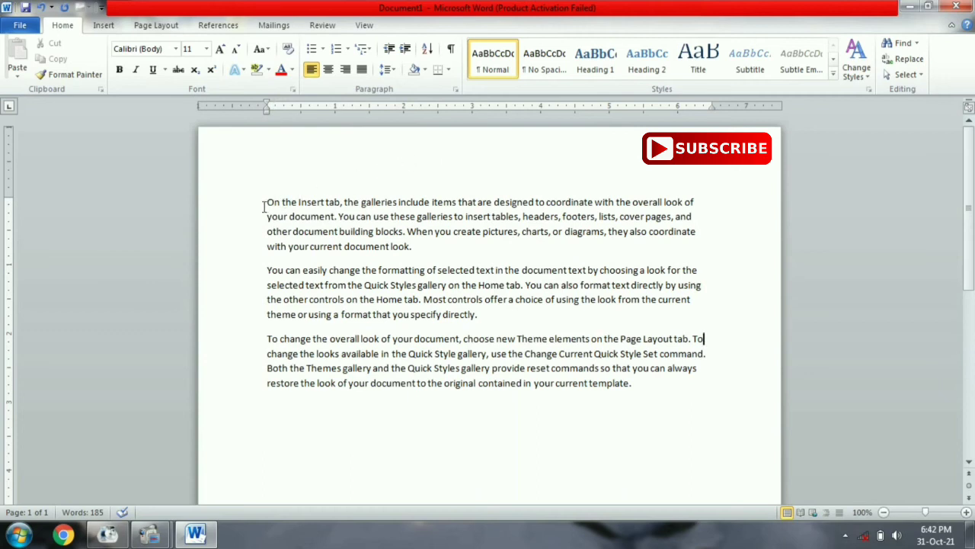
left_click_drag(266, 202, 419, 249)
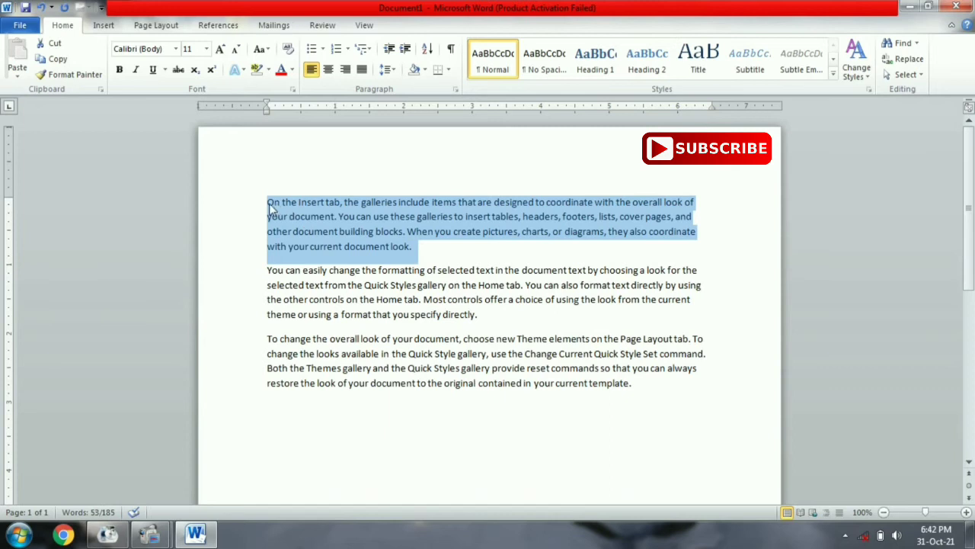
left_click(291, 70)
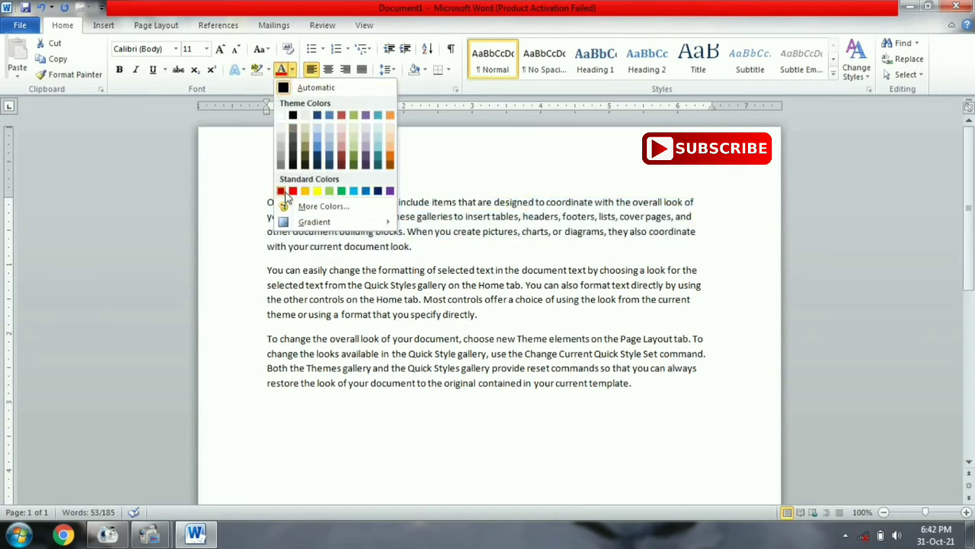
left_click(353, 191)
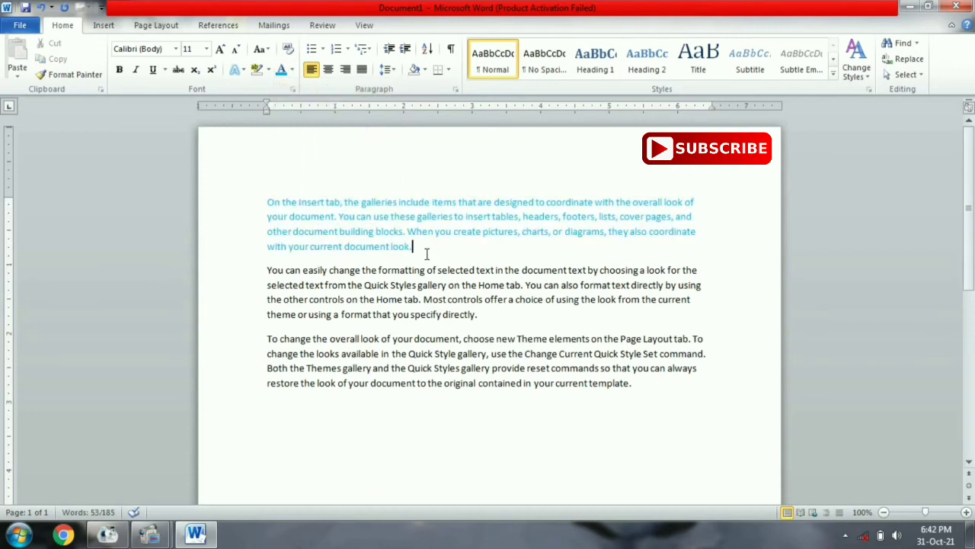
left_click_drag(421, 251, 267, 202)
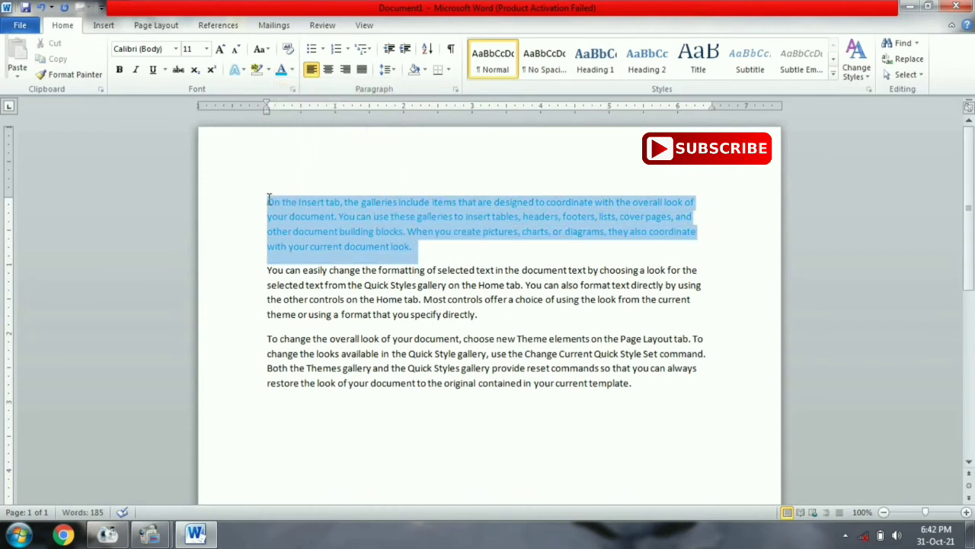
left_click(293, 69)
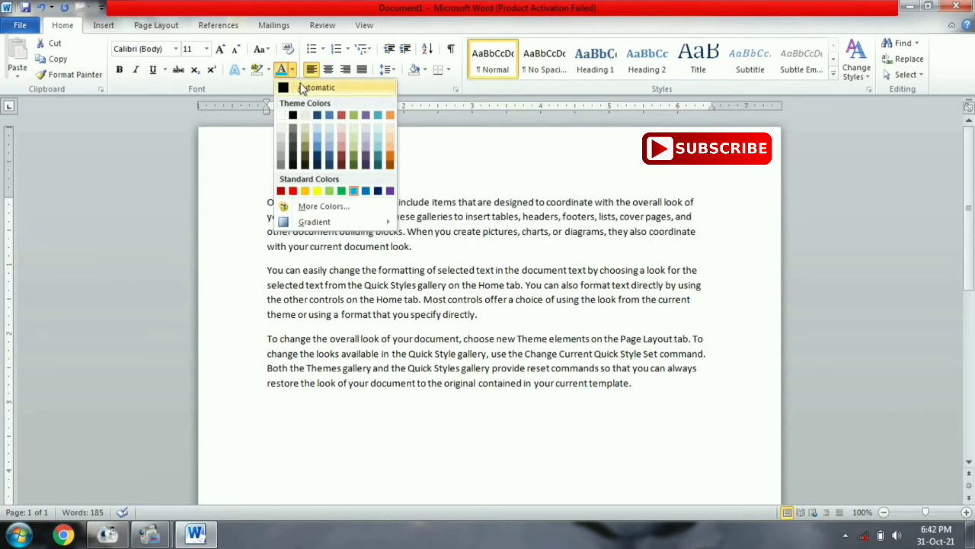
left_click(305, 88)
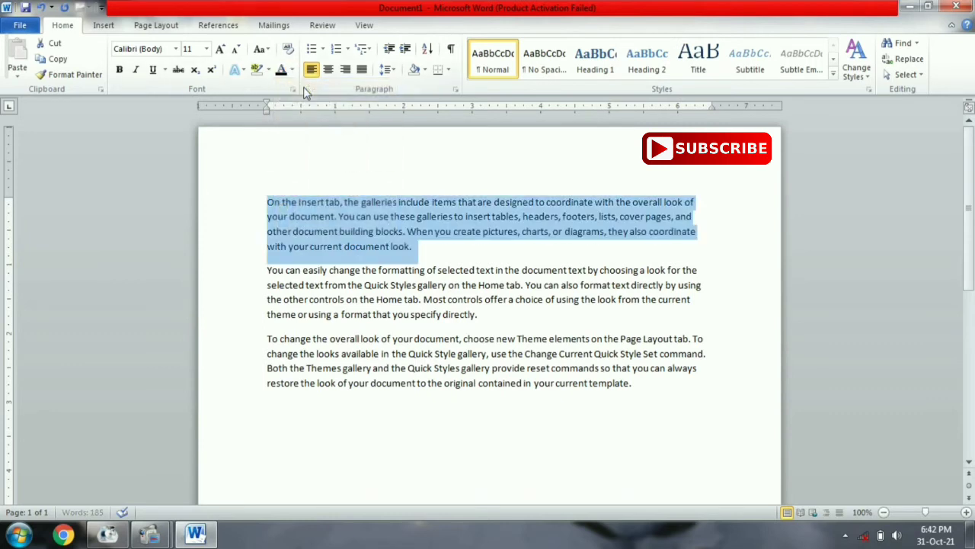
Step: Apply the Rainbow preset gradient fill to the first paragraph's text
left_click(293, 70)
mouse_move(306, 226)
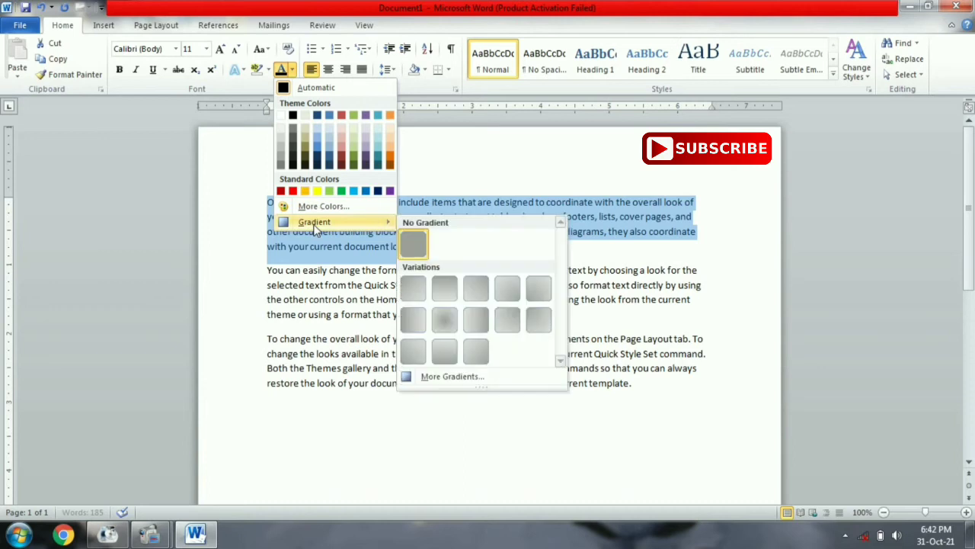
left_click(461, 380)
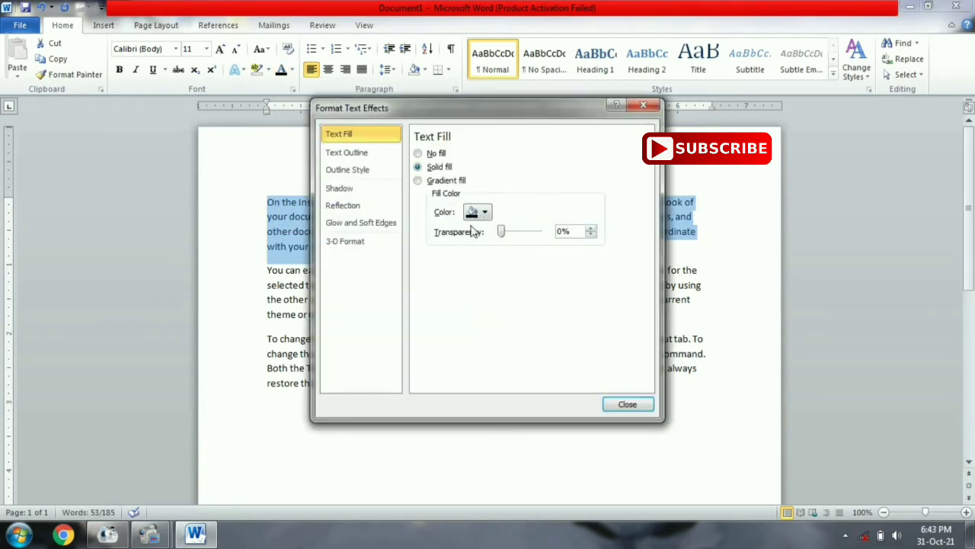
left_click(441, 181)
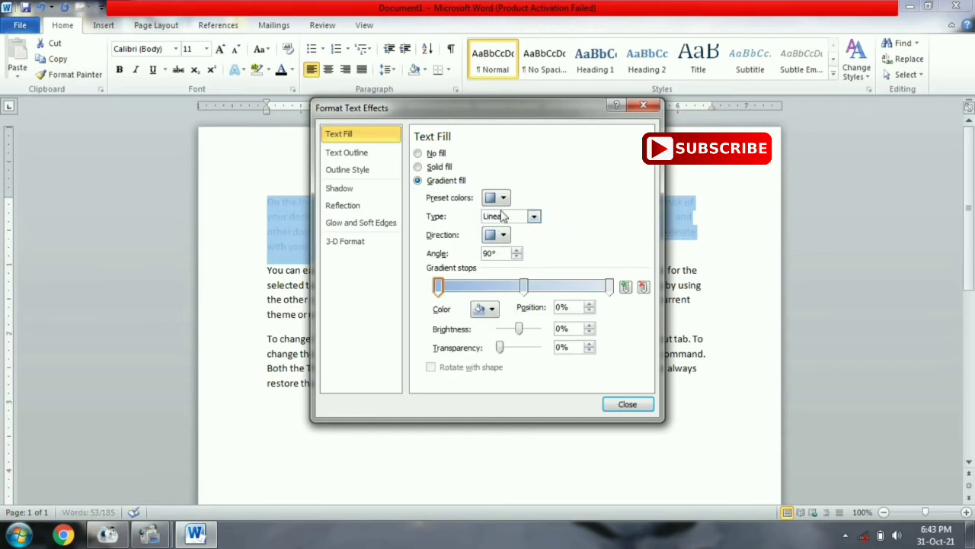
left_click(503, 199)
left_click(497, 316)
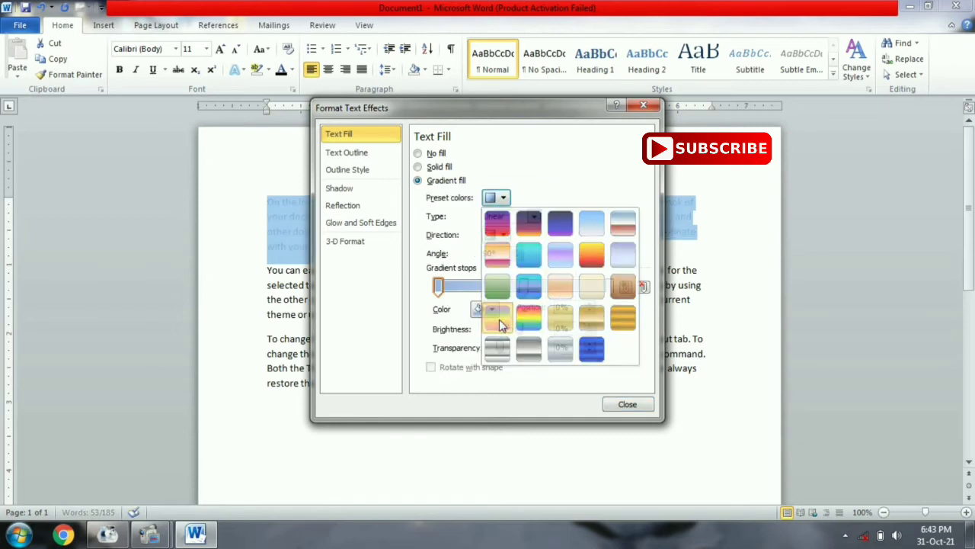
left_click(628, 406)
left_click(439, 266)
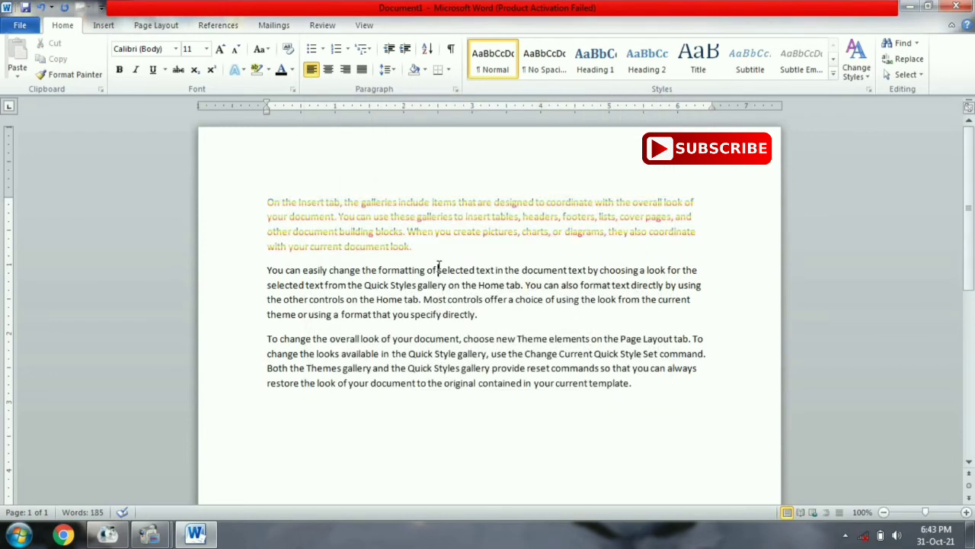
Step: Reset the first paragraph to Automatic black and insert blank lines above it
left_click_drag(426, 251, 268, 200)
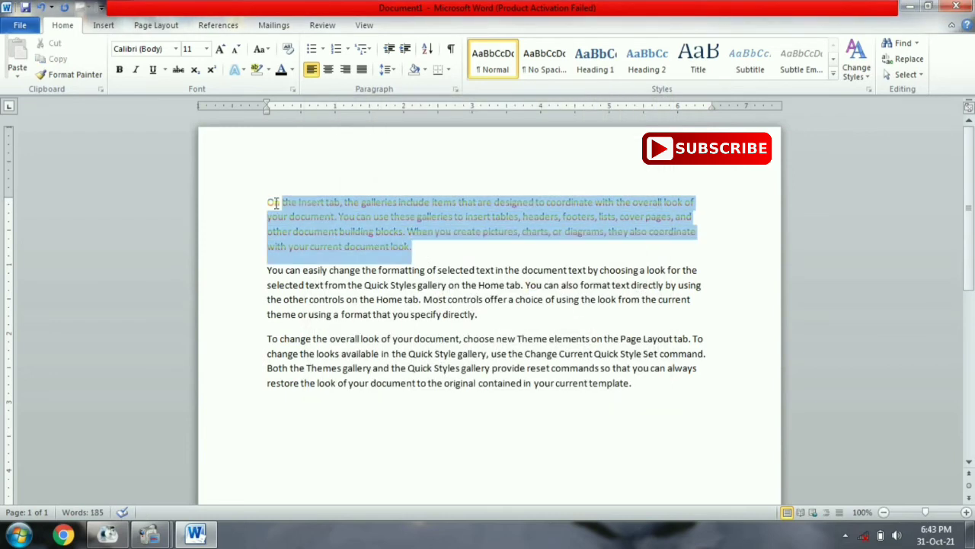
left_click(292, 69)
left_click(302, 89)
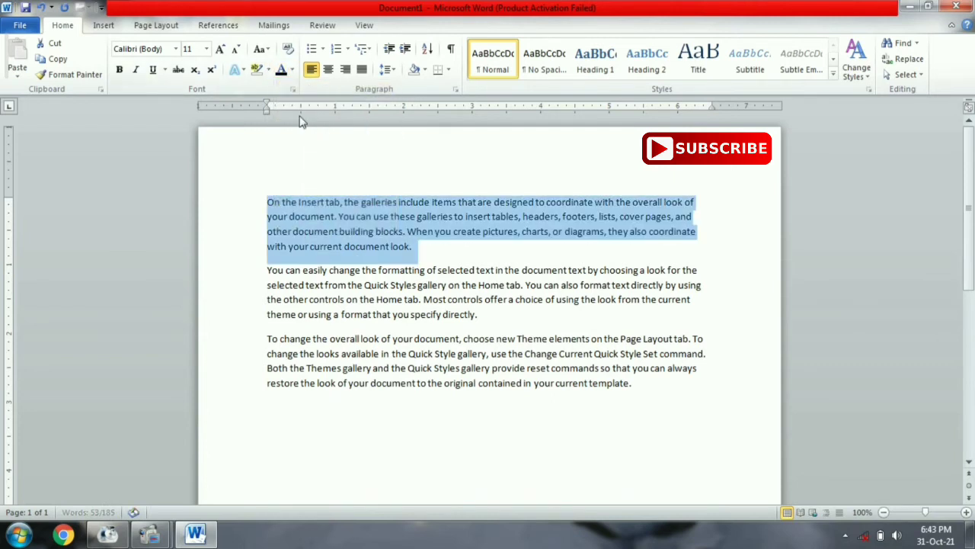
left_click(382, 291)
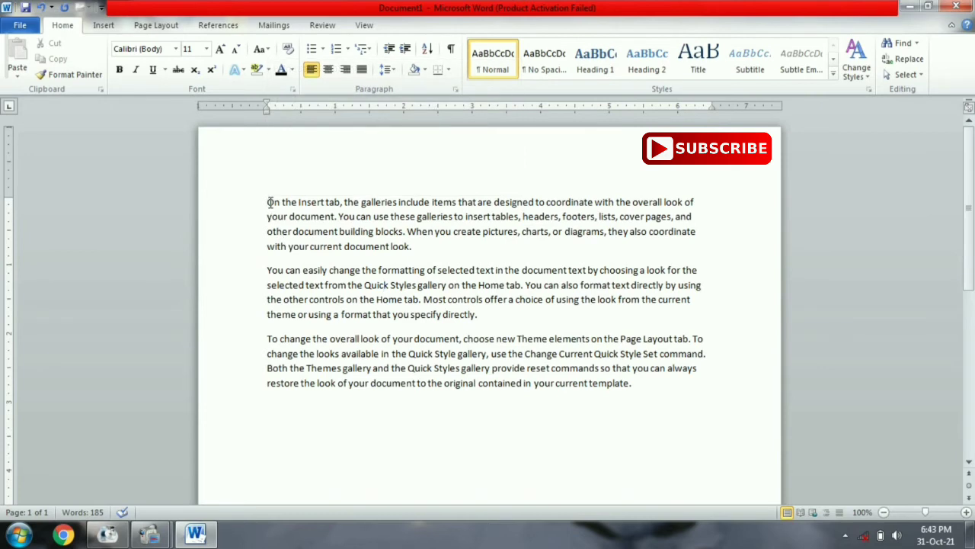
left_click(268, 202)
key("Return")
key("Return")
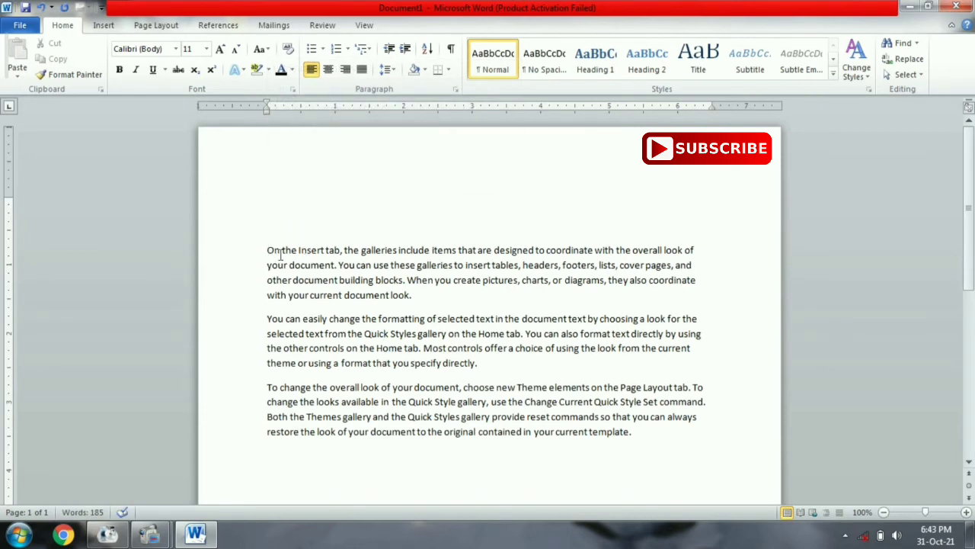
Step: Give 'On the Insert tab' an orange effect and 'the galleries include items' purple capitals
left_click_drag(267, 249, 332, 252)
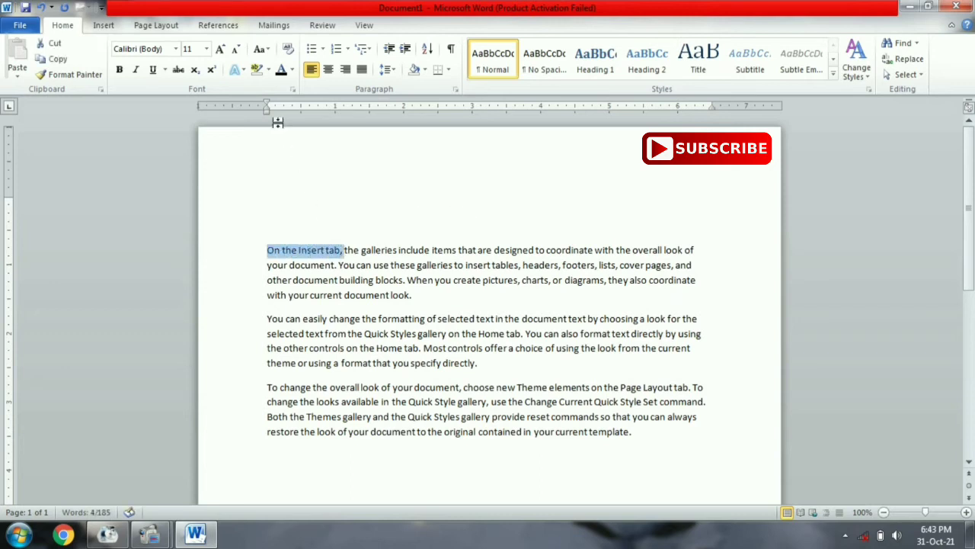
left_click(245, 69)
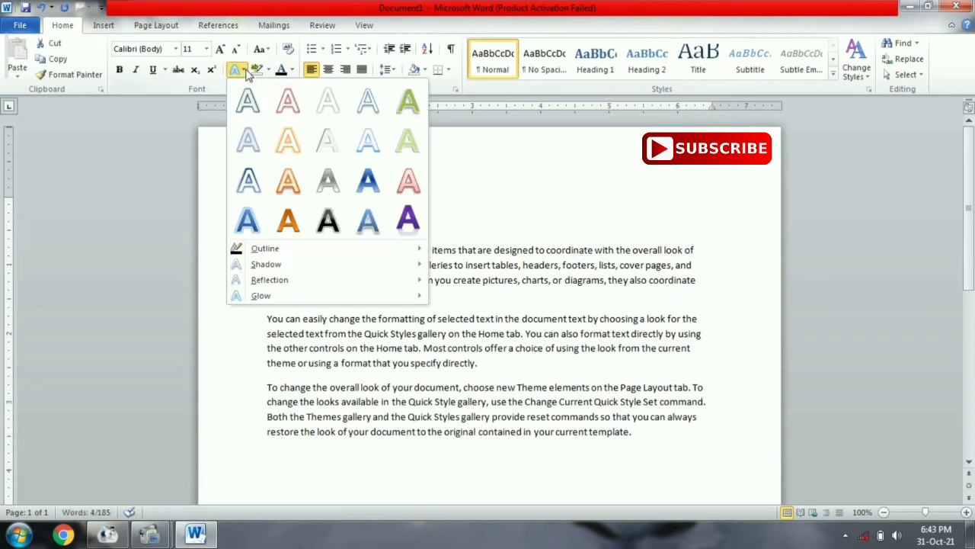
left_click(295, 234)
left_click(352, 252)
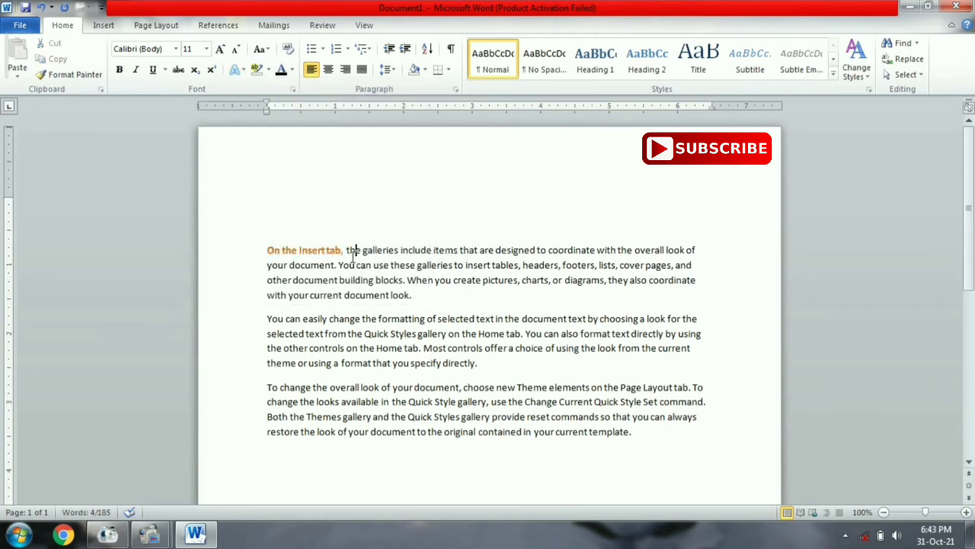
left_click_drag(350, 251, 459, 252)
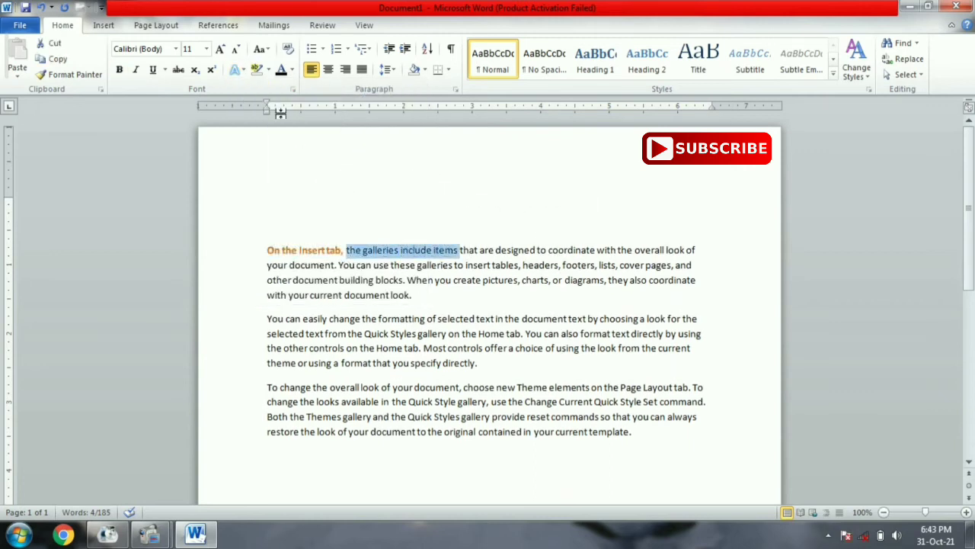
left_click(236, 70)
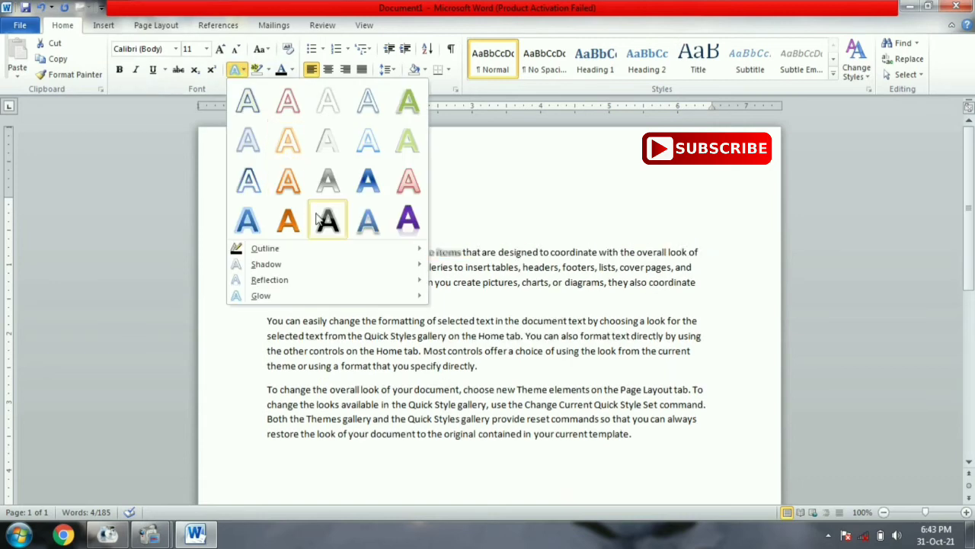
left_click(406, 220)
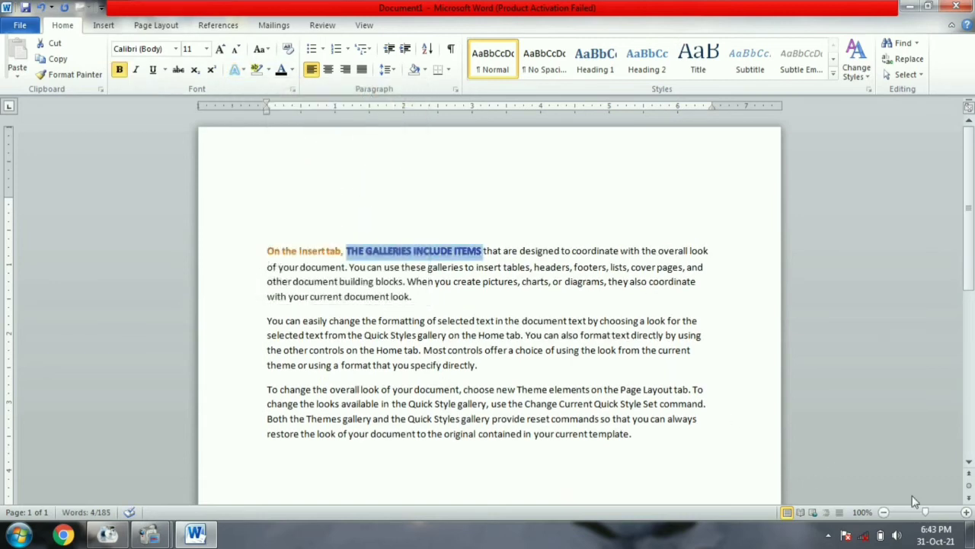
Step: Zoom to 140% and give 'that are designed to coordinate' a spaced glowing effect
left_click(967, 513)
left_click(967, 513)
left_click(967, 513)
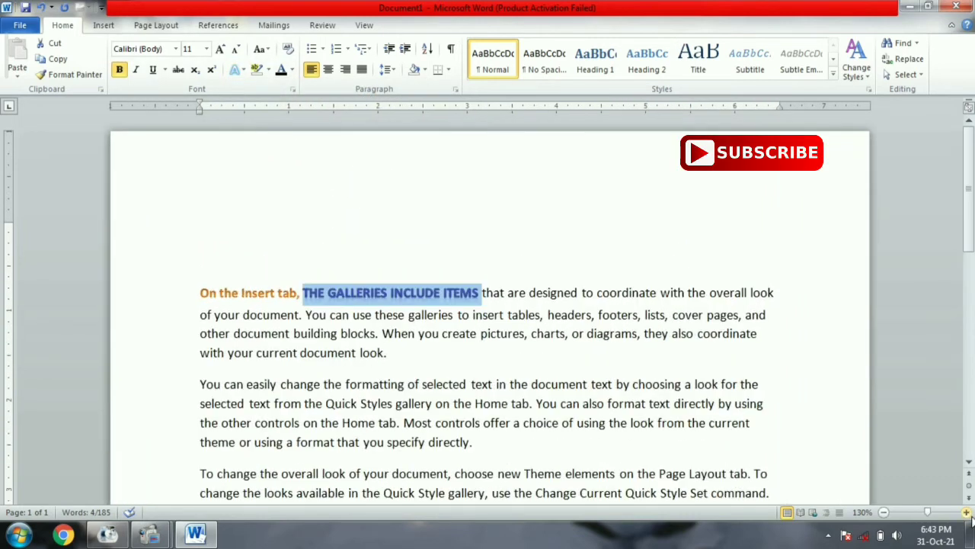
left_click(967, 513)
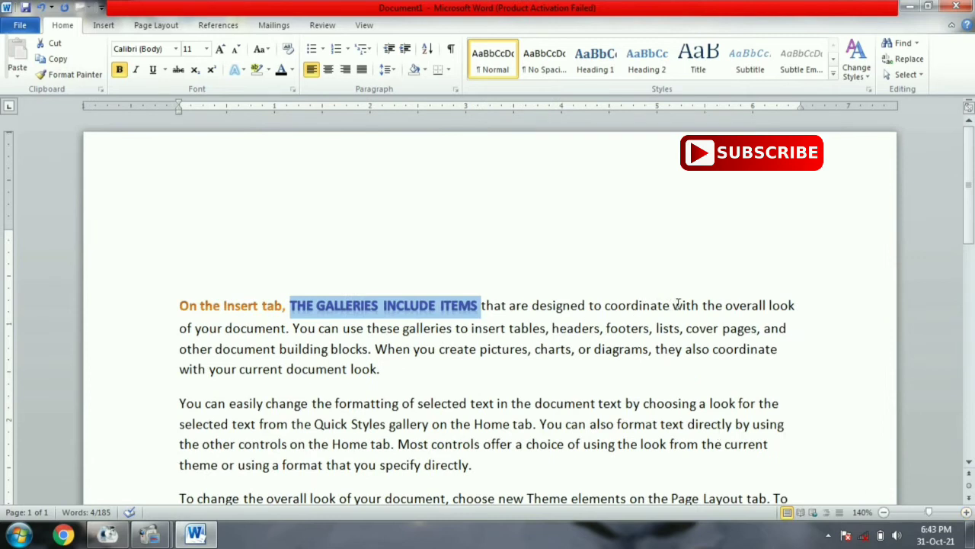
left_click_drag(671, 305, 482, 304)
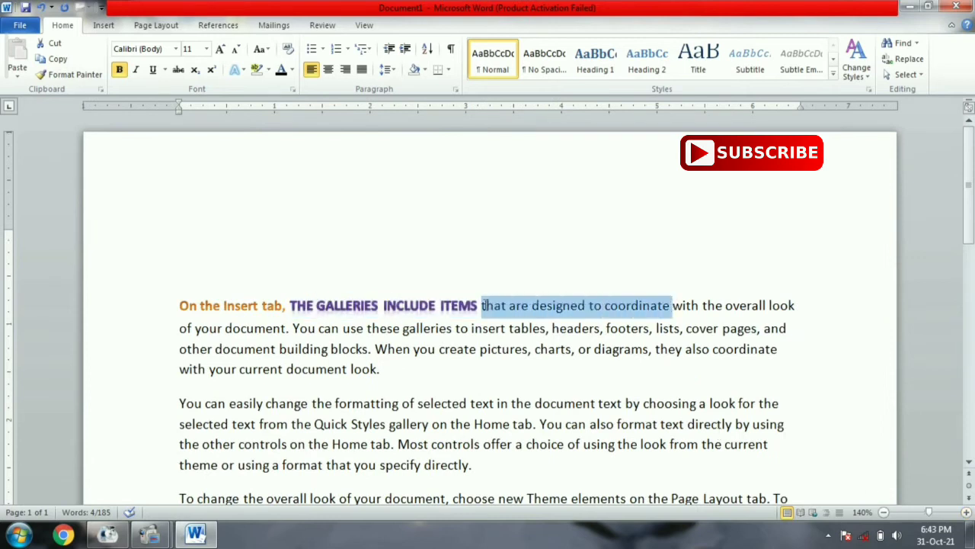
left_click(239, 69)
left_click(254, 226)
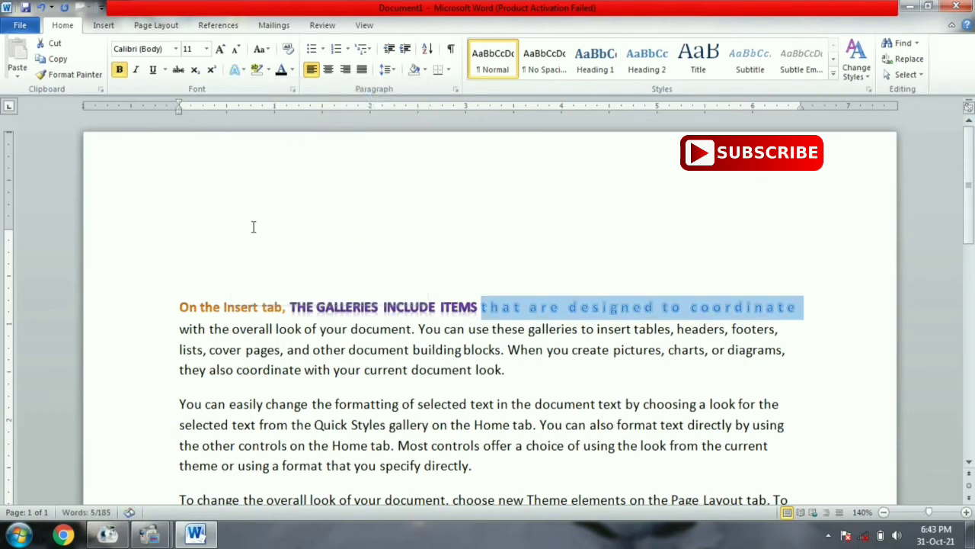
Step: Apply the bold purple effect to 'with the overall look of your document'
left_click_drag(182, 333, 411, 330)
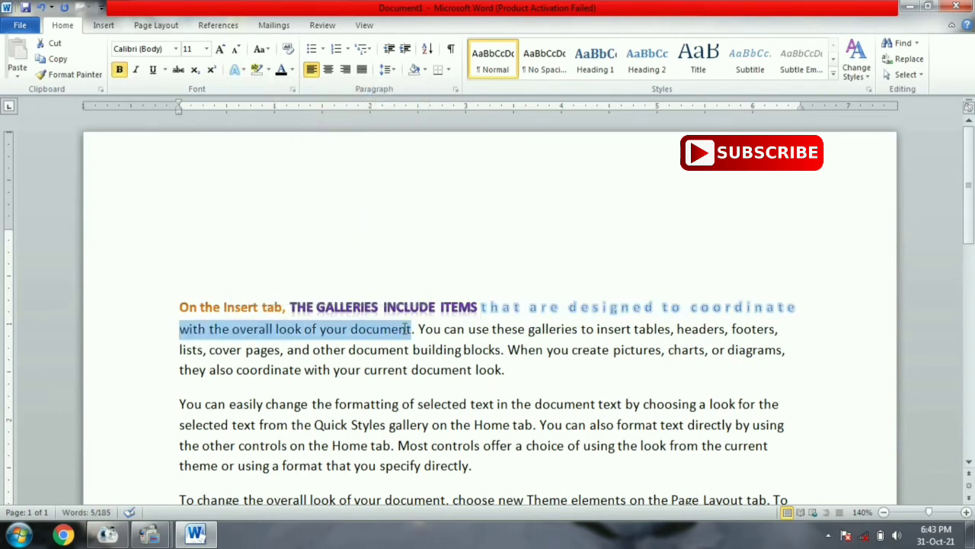
left_click(236, 69)
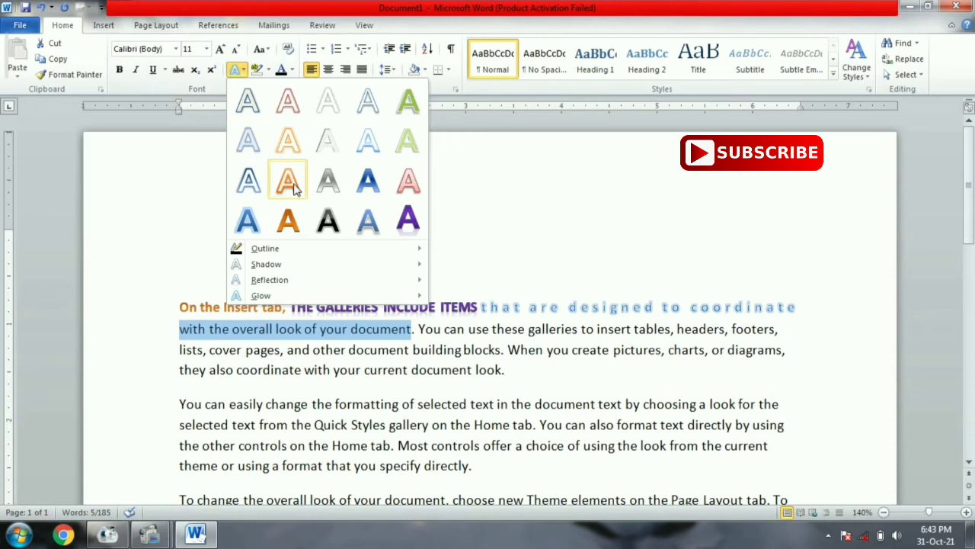
left_click(408, 219)
left_click(466, 347)
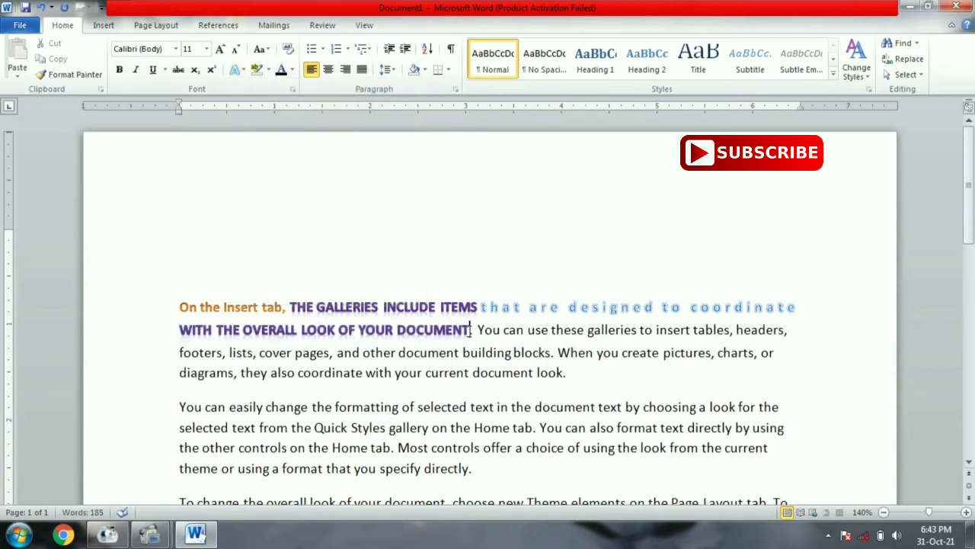
Step: Clear the orange, purple and letter-spacing effects from the first two lines, leaving plain black text
left_click_drag(470, 331, 185, 279)
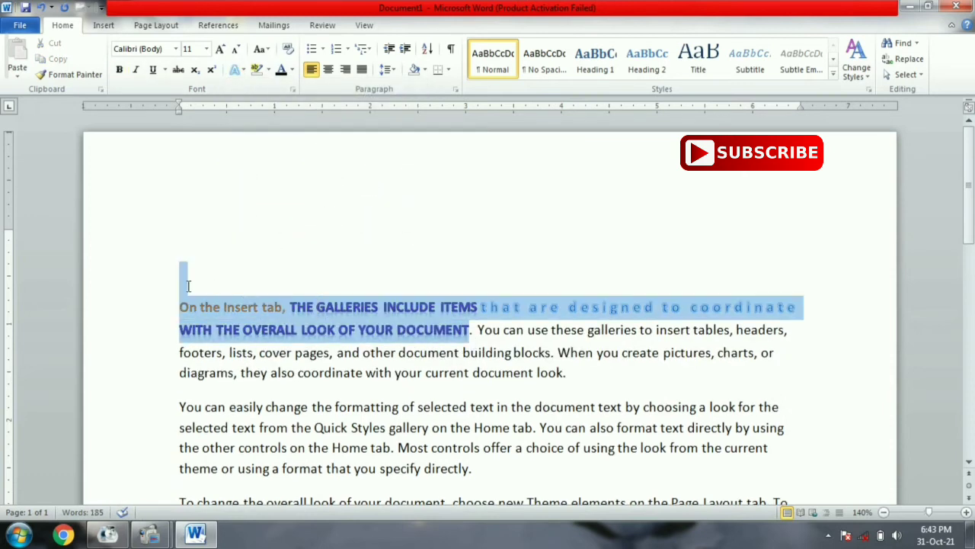
left_click(287, 50)
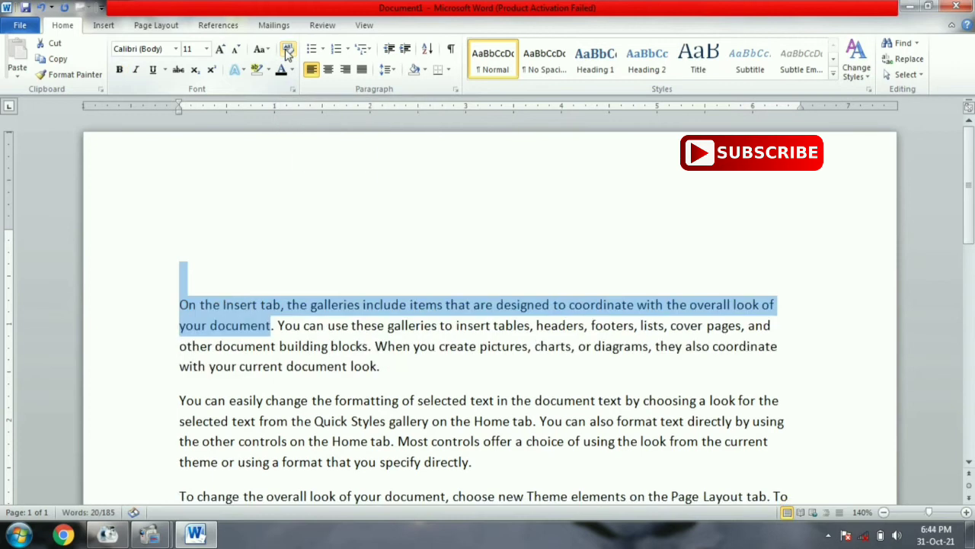
left_click(276, 222)
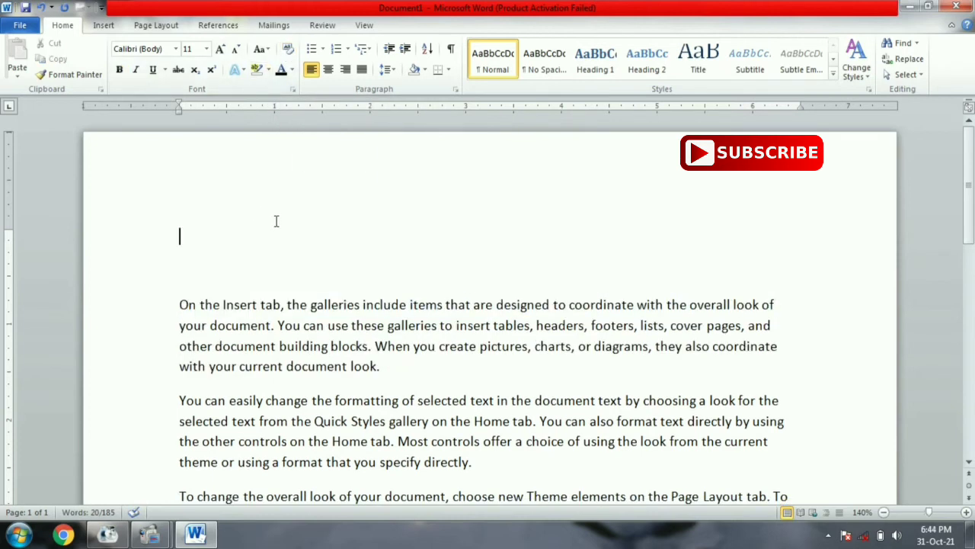
left_click(269, 50)
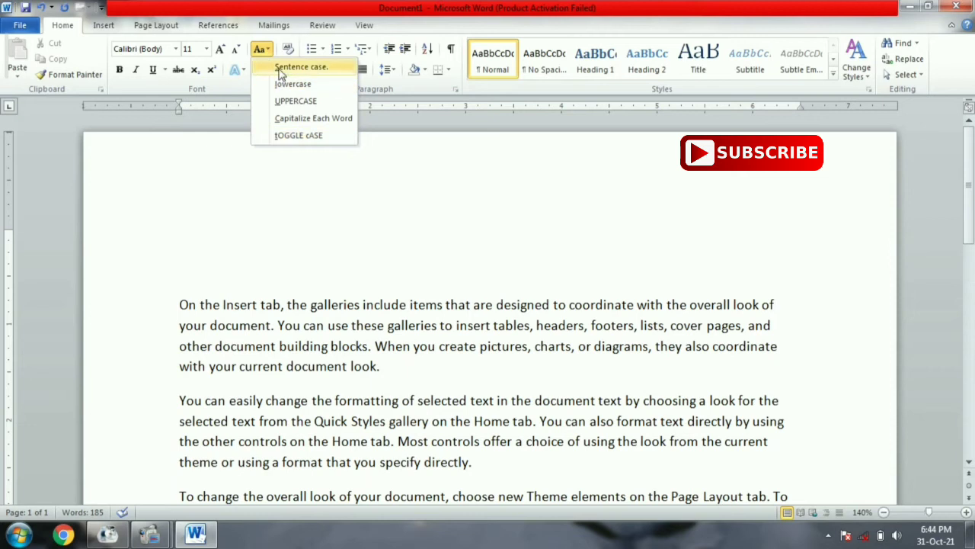
Step: Select all the document's text and convert it to Sentence case
left_click(250, 266)
left_click_drag(178, 305, 721, 529)
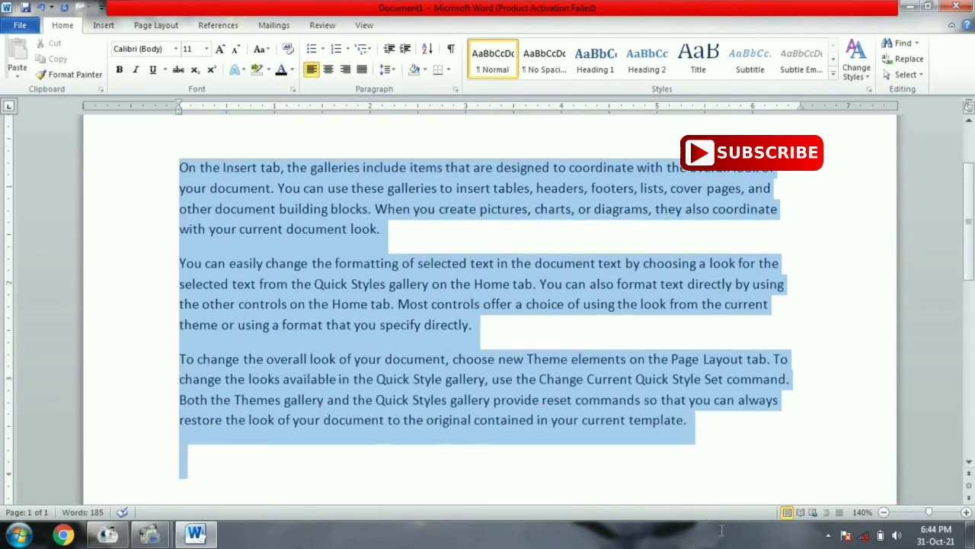
scroll(618, 342, "down", 3)
scroll(618, 342, "up", 5)
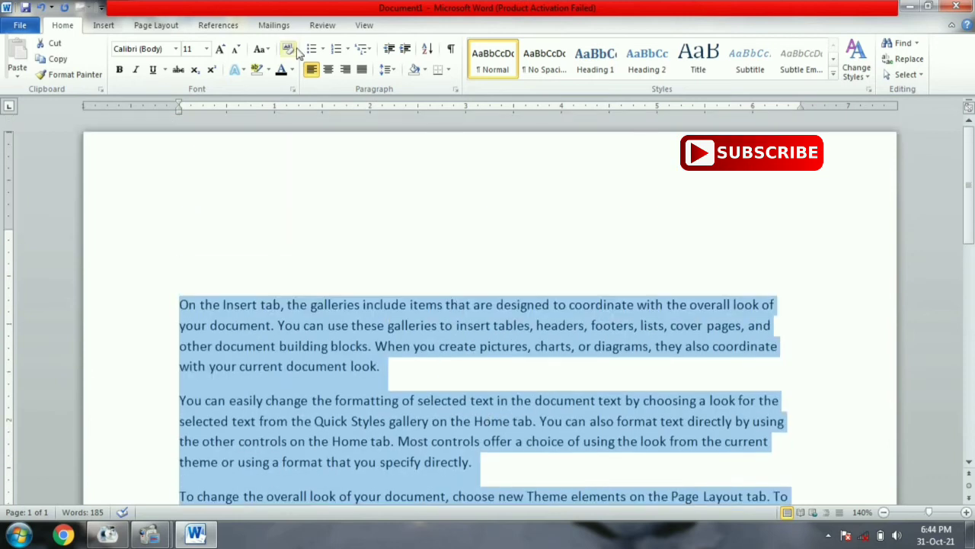
left_click(260, 49)
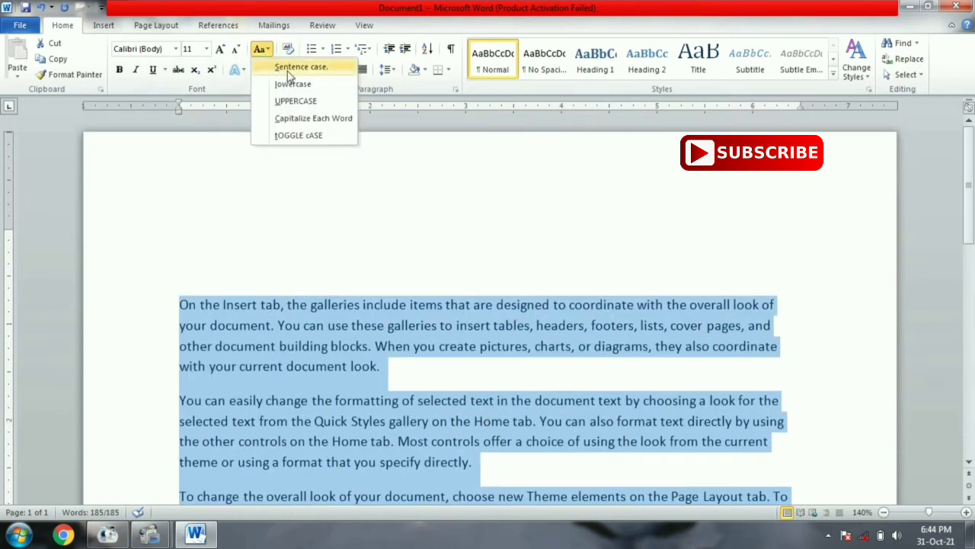
left_click(290, 69)
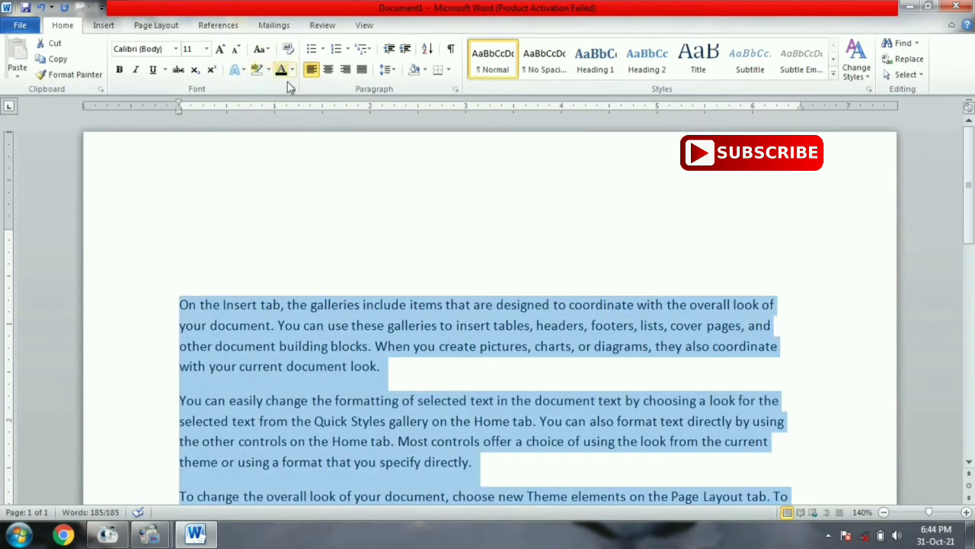
Step: Switch the selected text to lowercase, then to UPPERCASE
mouse_move(184, 317)
left_click(260, 51)
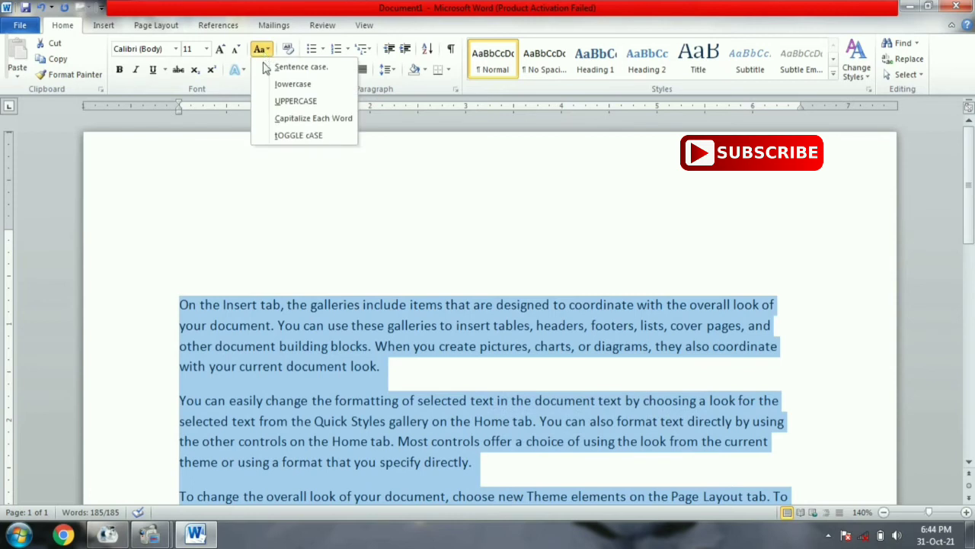
left_click(292, 84)
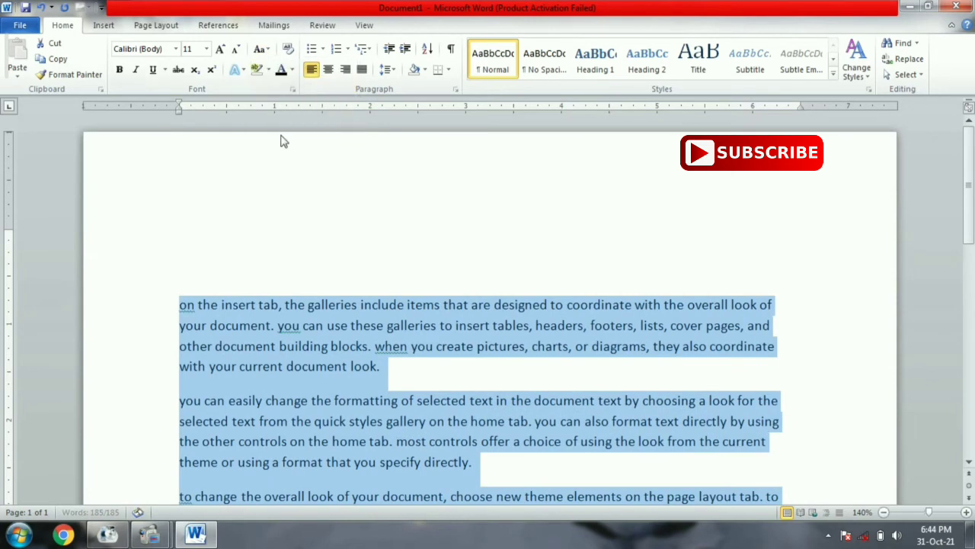
scroll(308, 335, "down", 1)
scroll(309, 335, "down", 3)
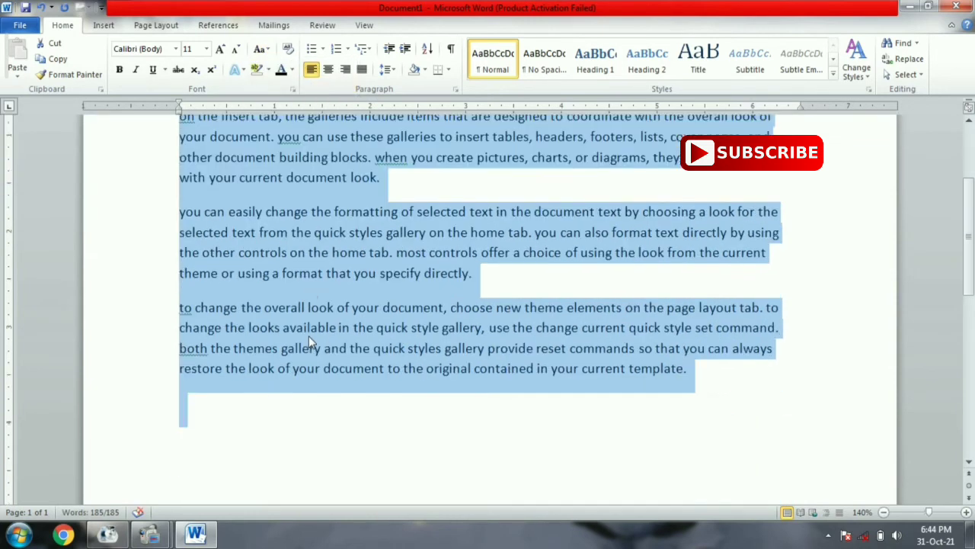
left_click(260, 50)
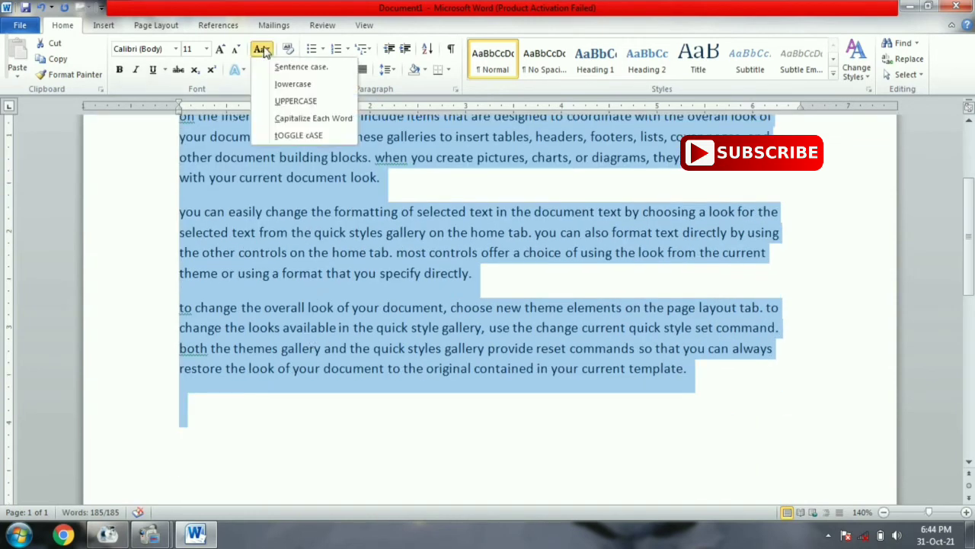
left_click(294, 102)
scroll(265, 271, "up", 2)
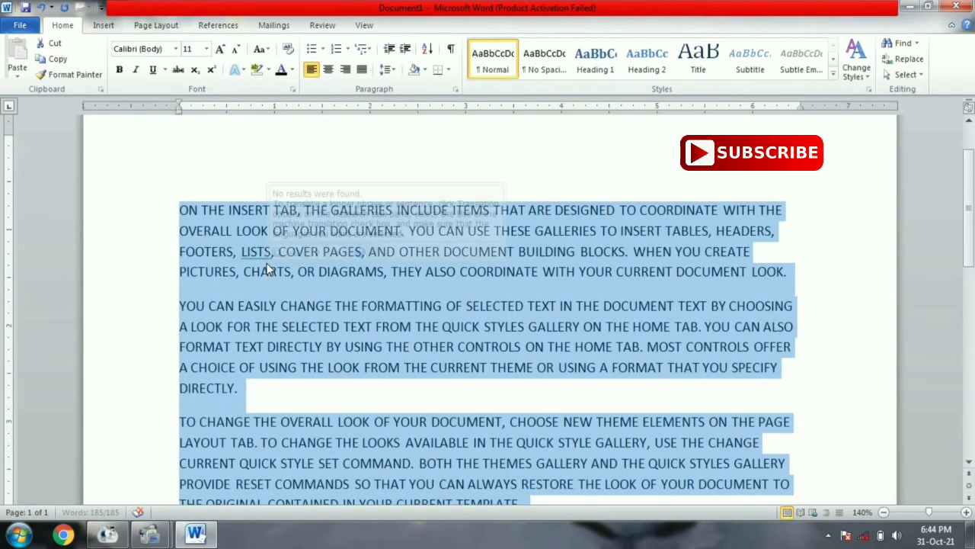
Step: Apply Capitalize Each Word, then tOGGLE cASE to the selected text
left_click(260, 50)
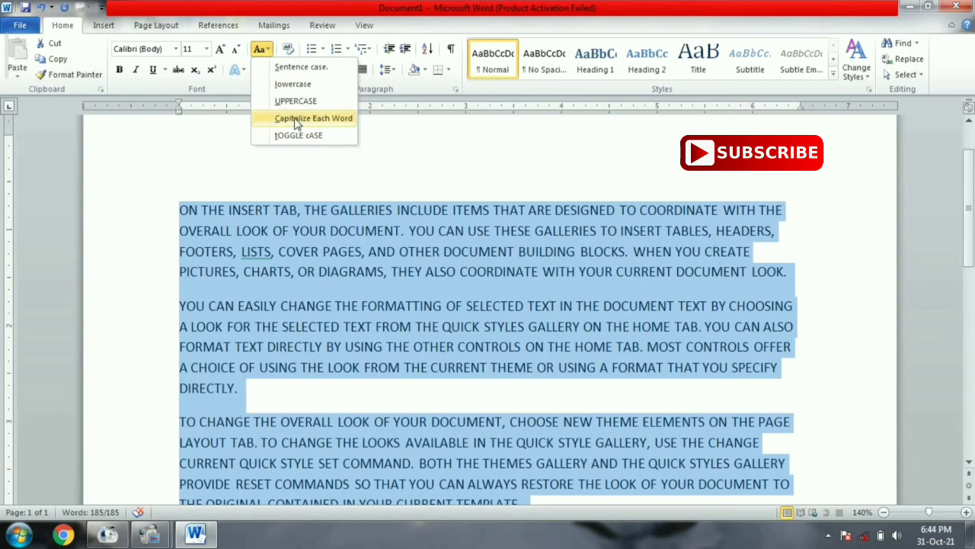
left_click(297, 120)
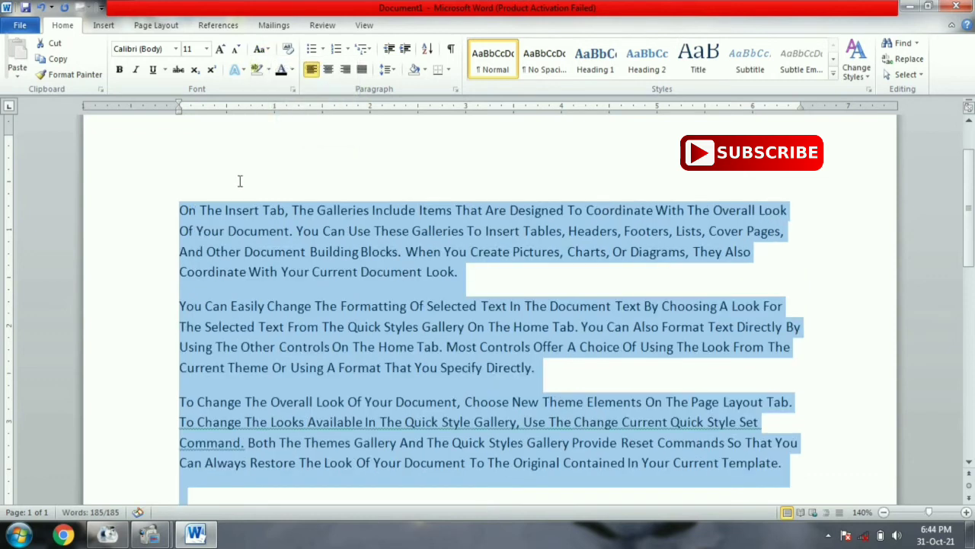
mouse_move(192, 227)
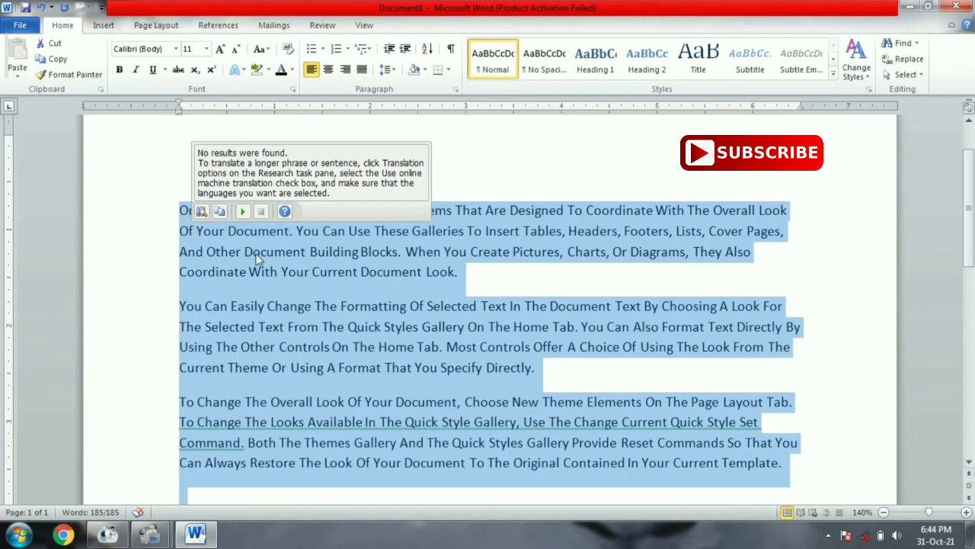
left_click(259, 49)
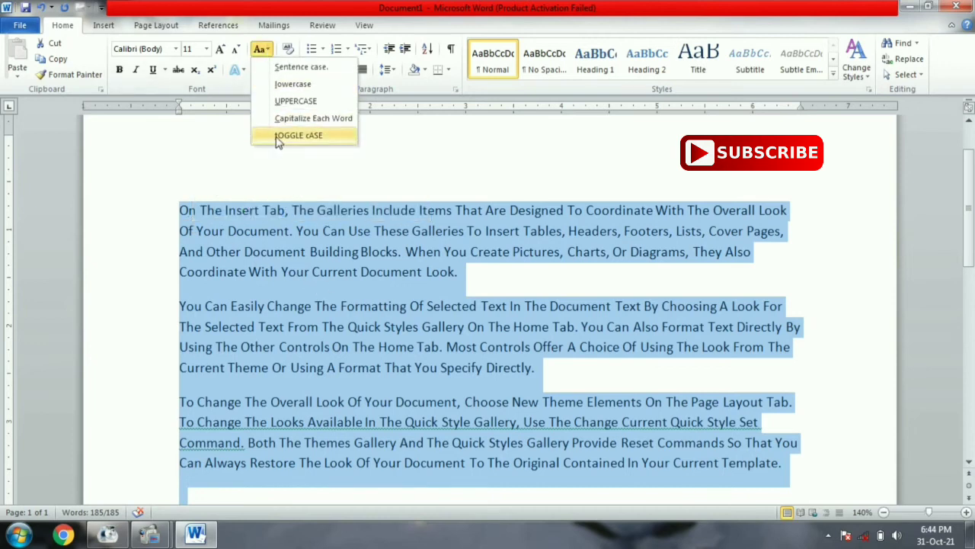
left_click(279, 135)
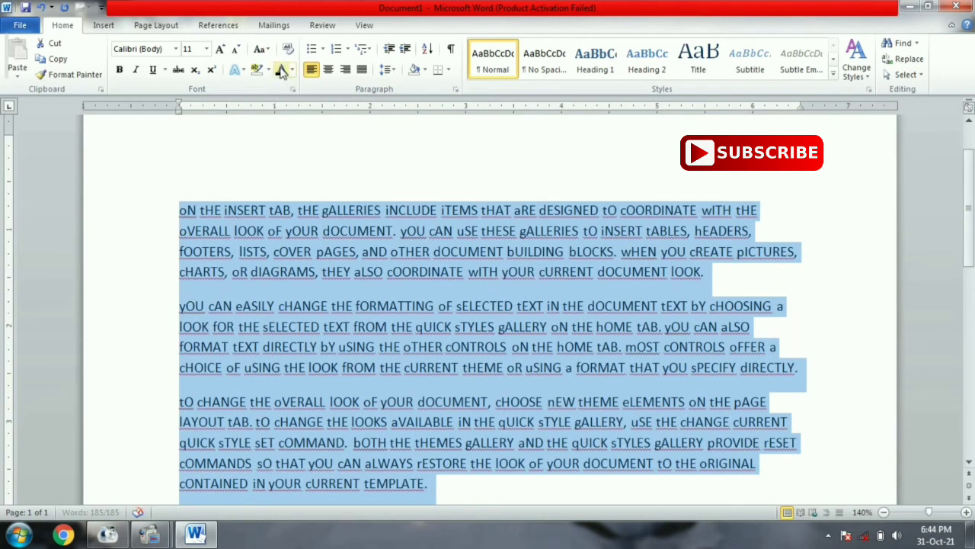
left_click(265, 51)
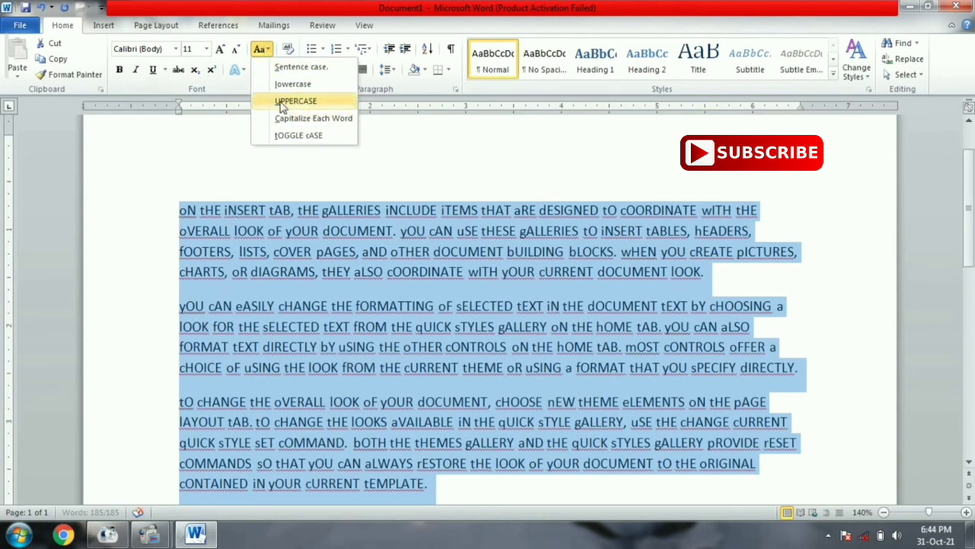
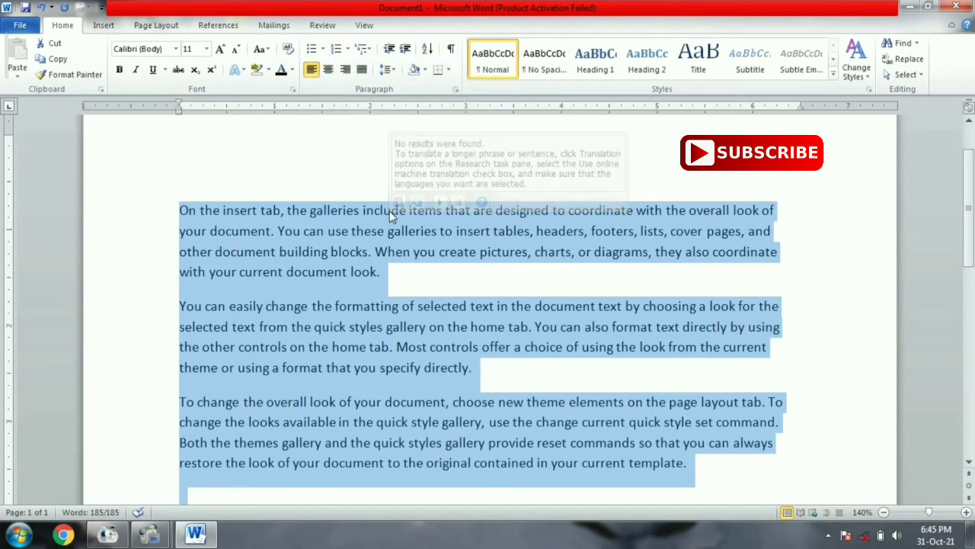
Step: Delete the selected text and start a list with the arrow bullet
key("Delete")
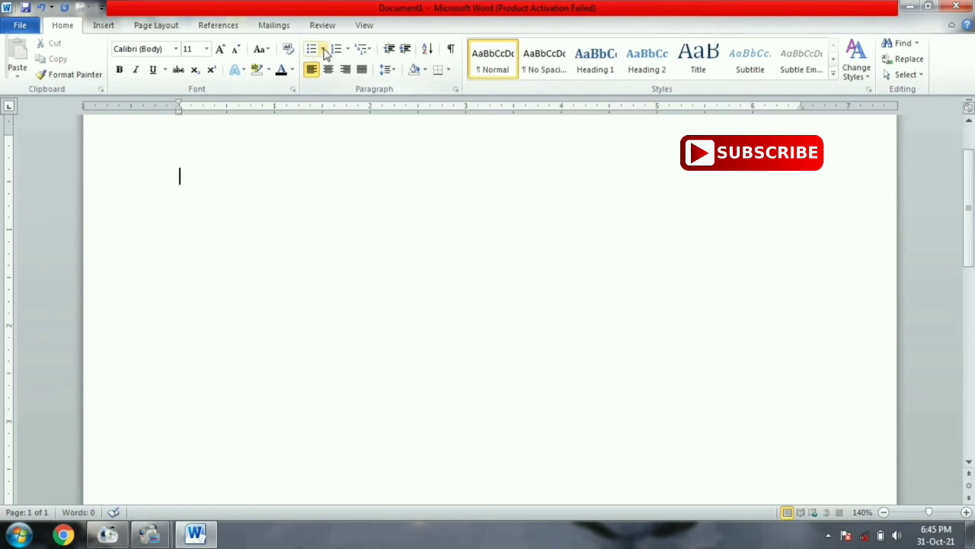
left_click(323, 50)
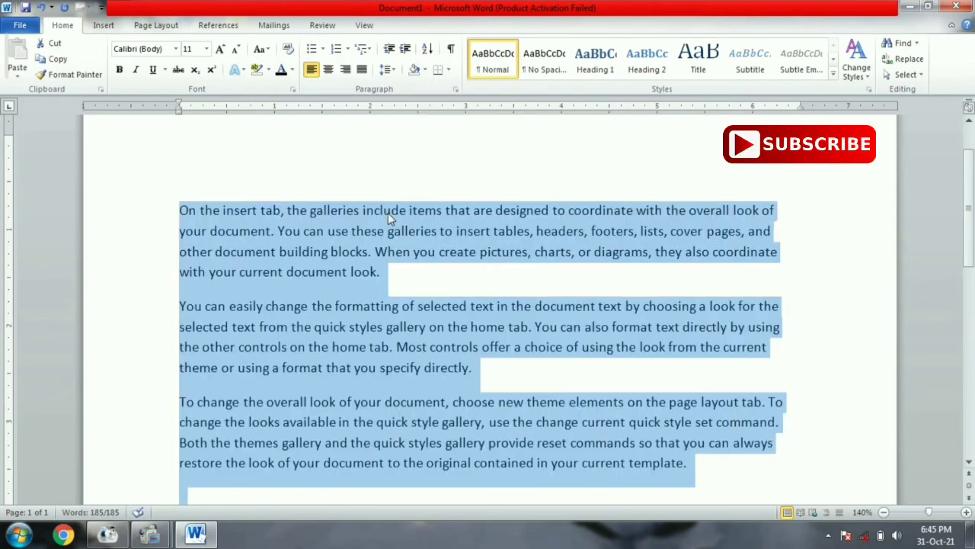
left_click(324, 51)
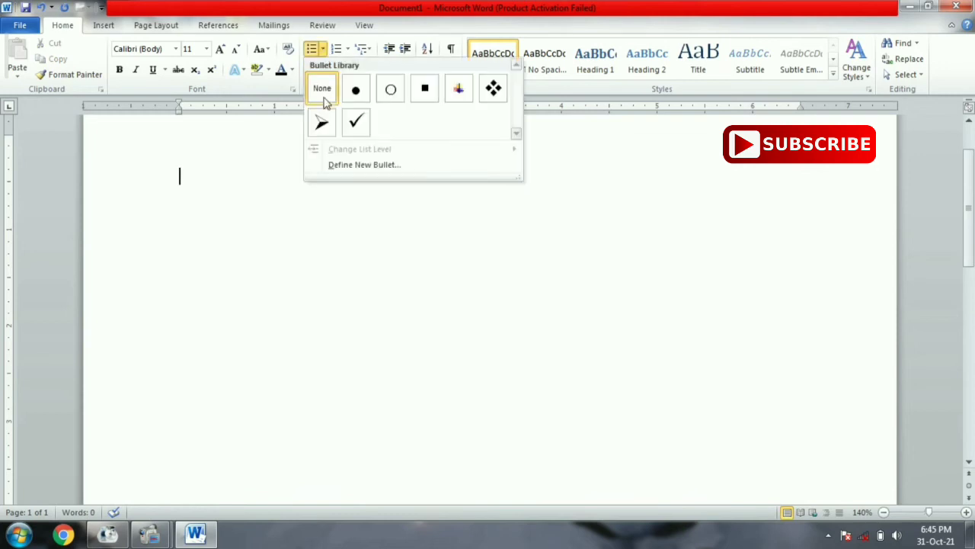
left_click(322, 124)
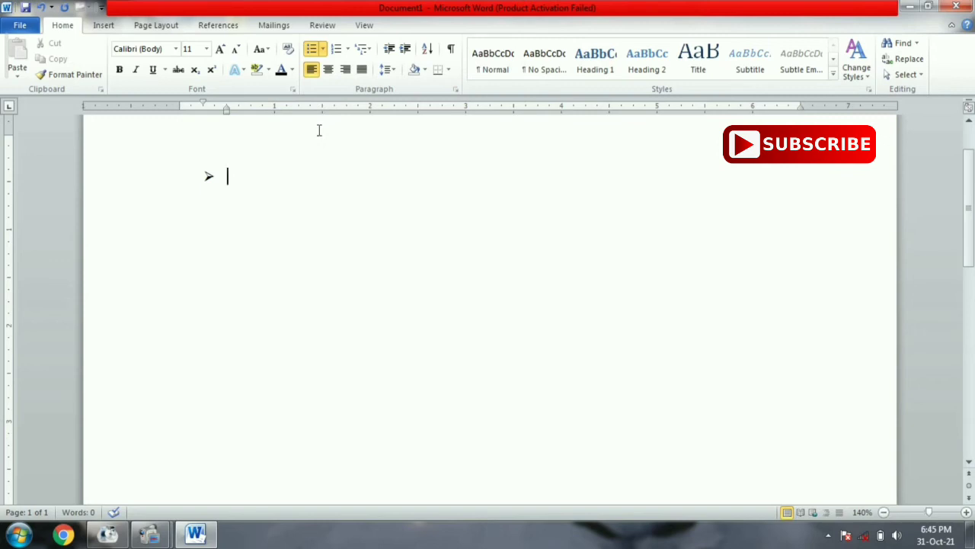
Step: Type four dotted lines as arrow-bulleted items, then end the list
type("......")
type("...............................................................")
key("Return")
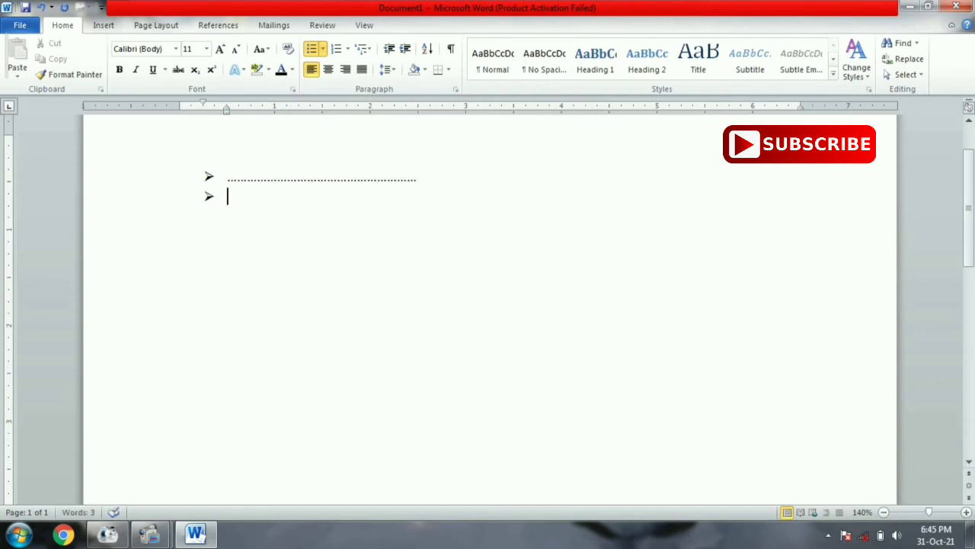
type("...............................")
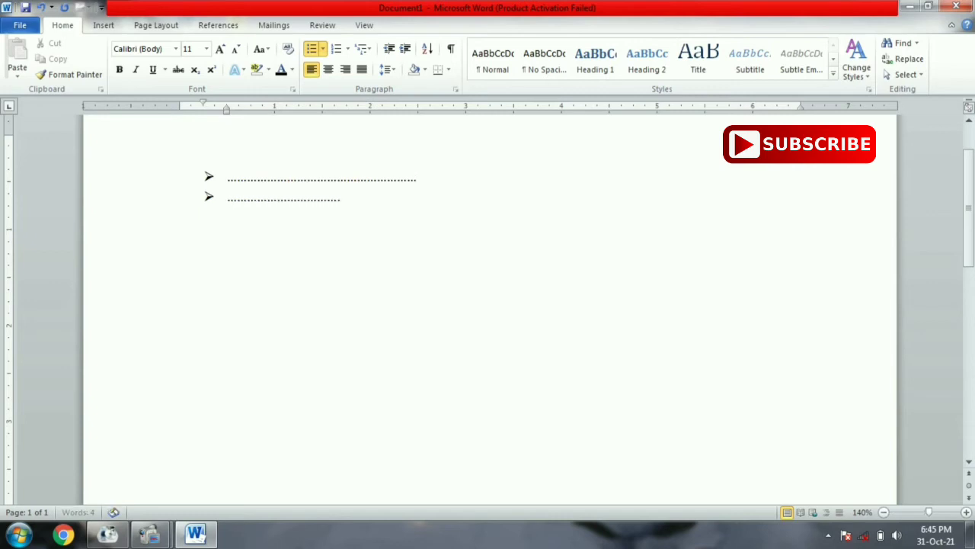
key("BackSpace")
key("BackSpace")
key("BackSpace")
key("Return")
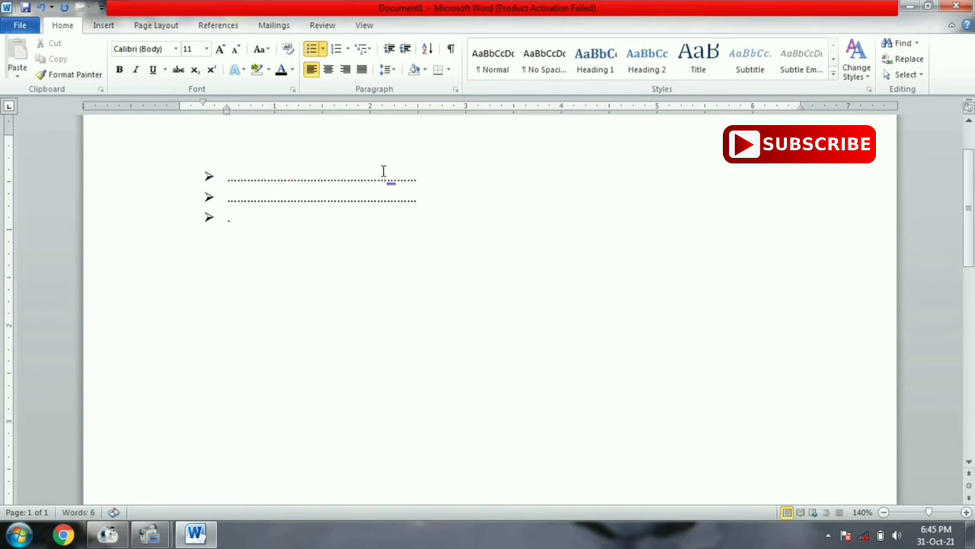
type(".................................................")
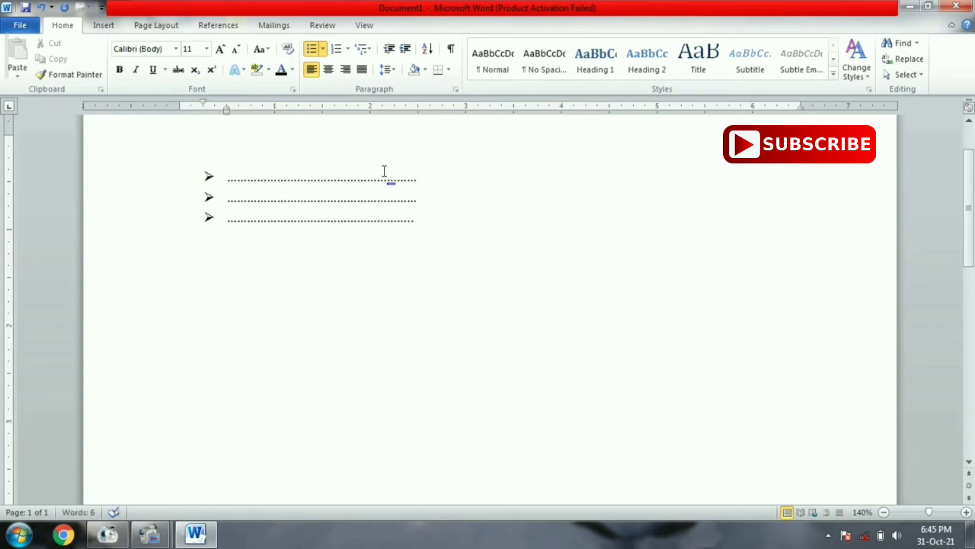
key("Return")
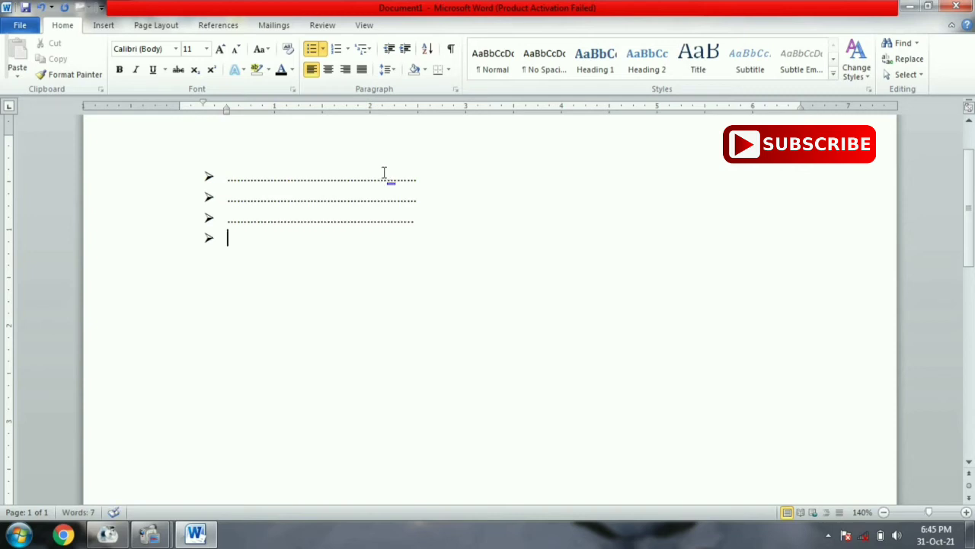
type(".....")
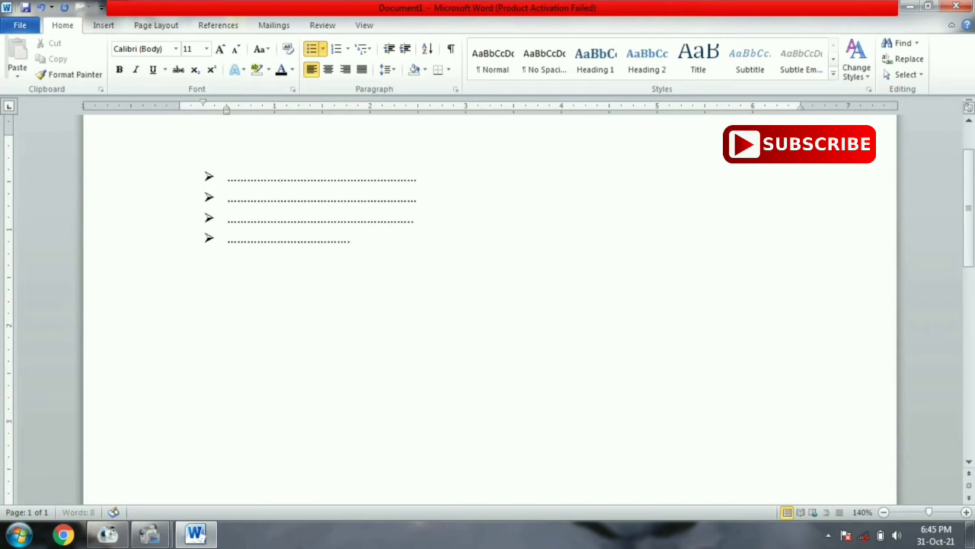
type("...............")
key("Return")
key("BackSpace")
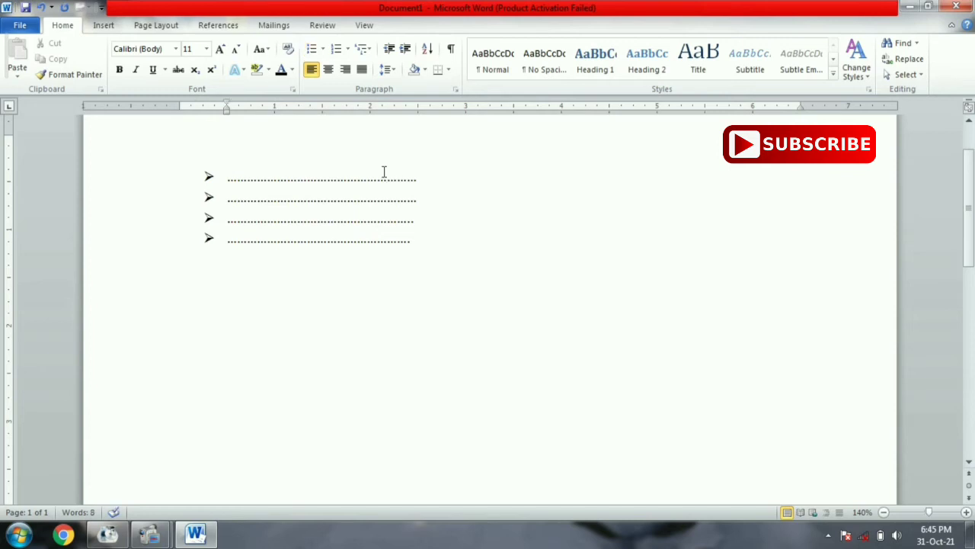
Step: Start a four-diamond bullet line, decreasing its indent twice to align with the arrow list
left_click(323, 49)
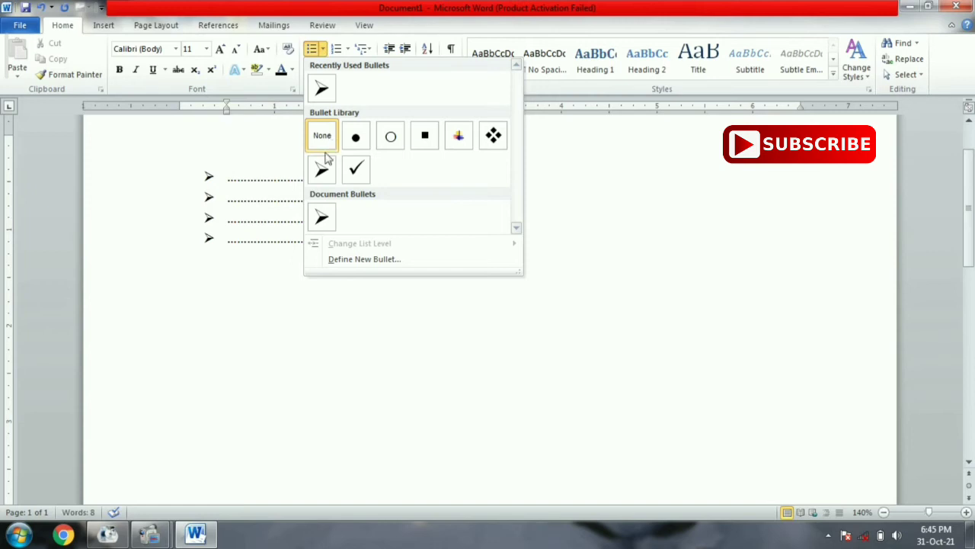
left_click(493, 137)
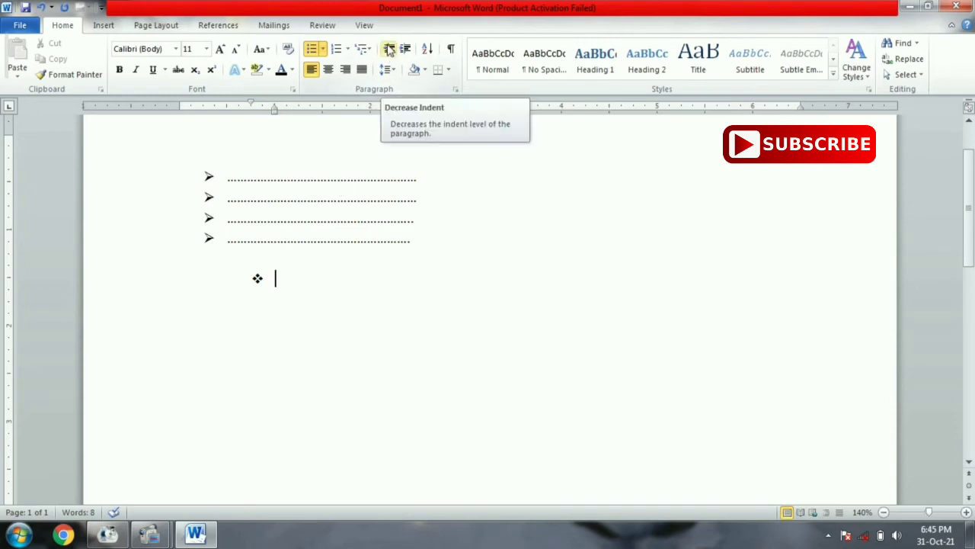
left_click(388, 50)
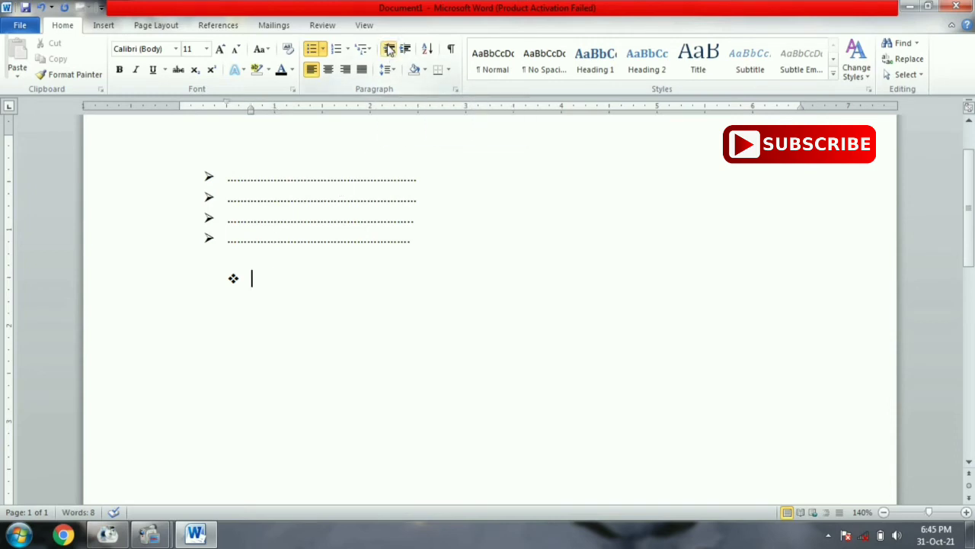
left_click(388, 49)
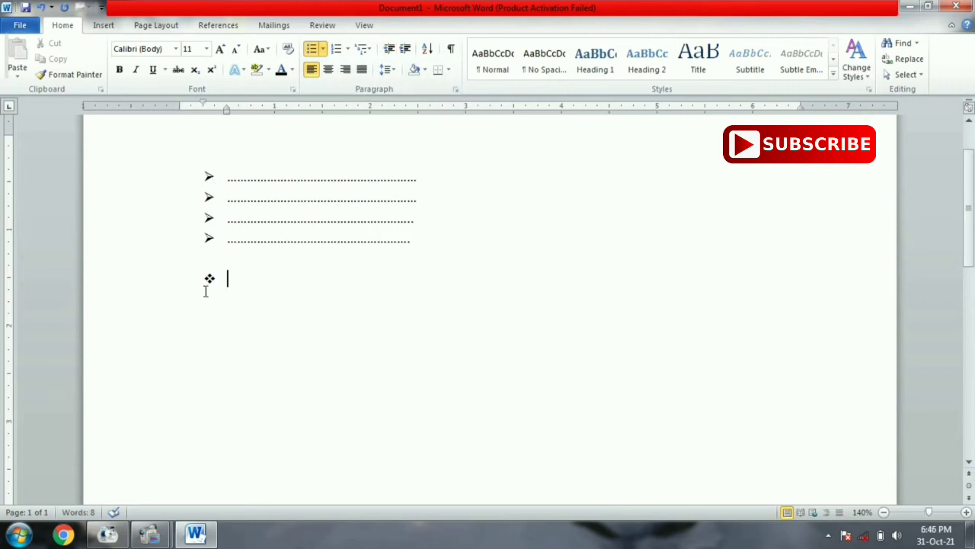
Step: Fill four diamond items with dotted lines, end the list, and add a blank line
type("............................")
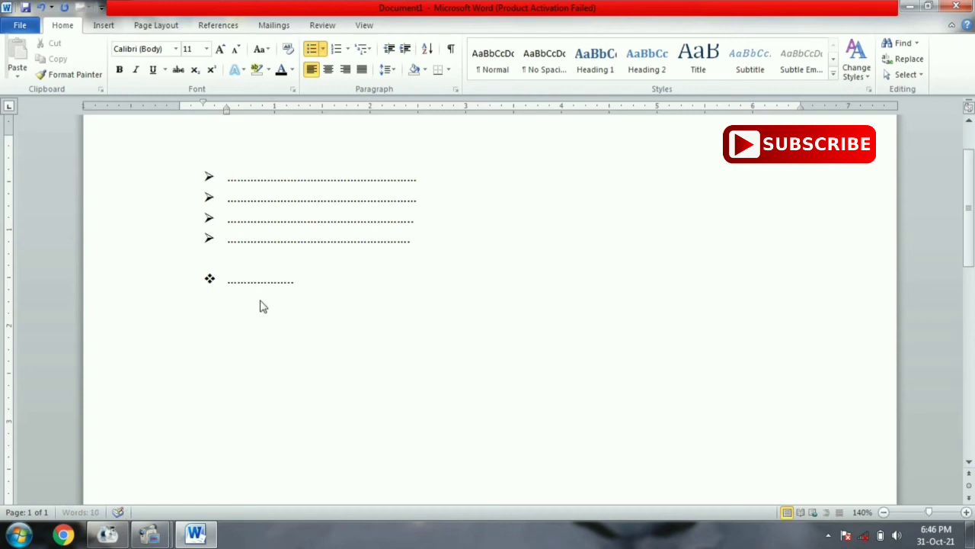
type("................................................")
key("Return")
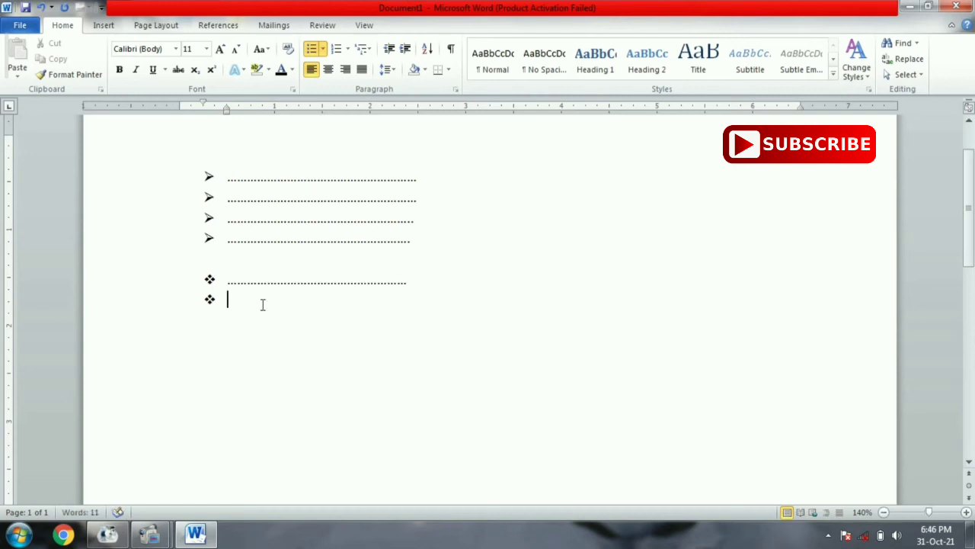
type("...................")
type("..........................")
key("Return")
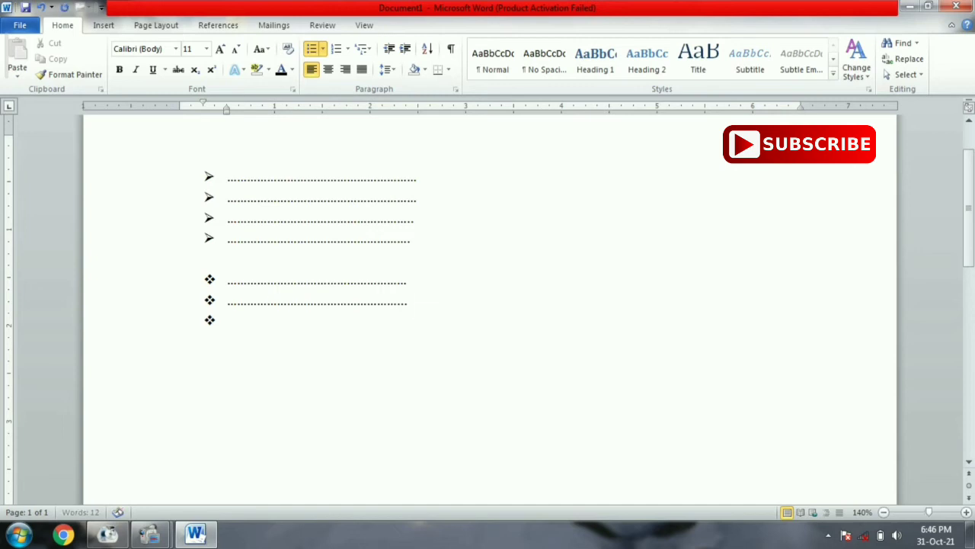
type("................")
key("Return")
type(".....................")
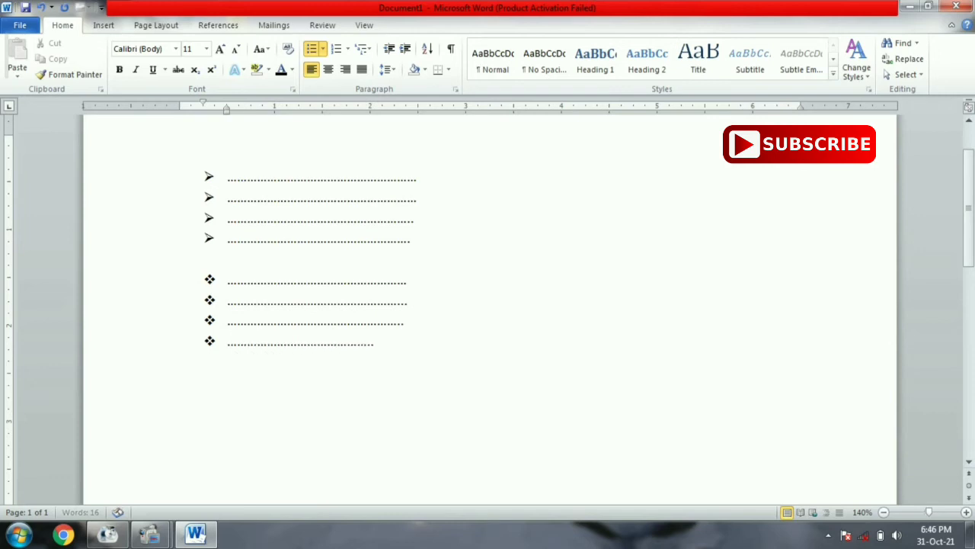
type(".")
key("Return")
key("BackSpace")
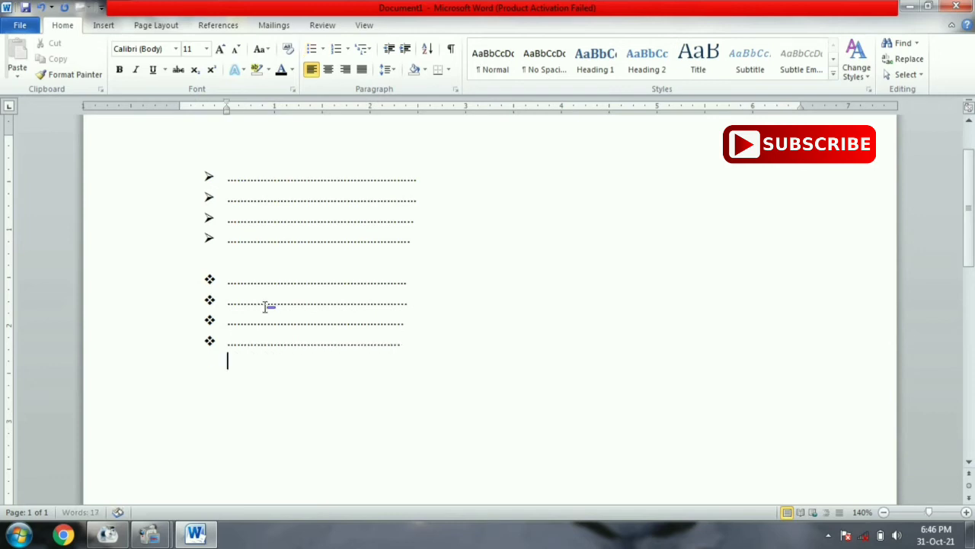
key("Return")
Step: Start an a) b) c) lettered list, outdented twice to align with the lists above
left_click(323, 49)
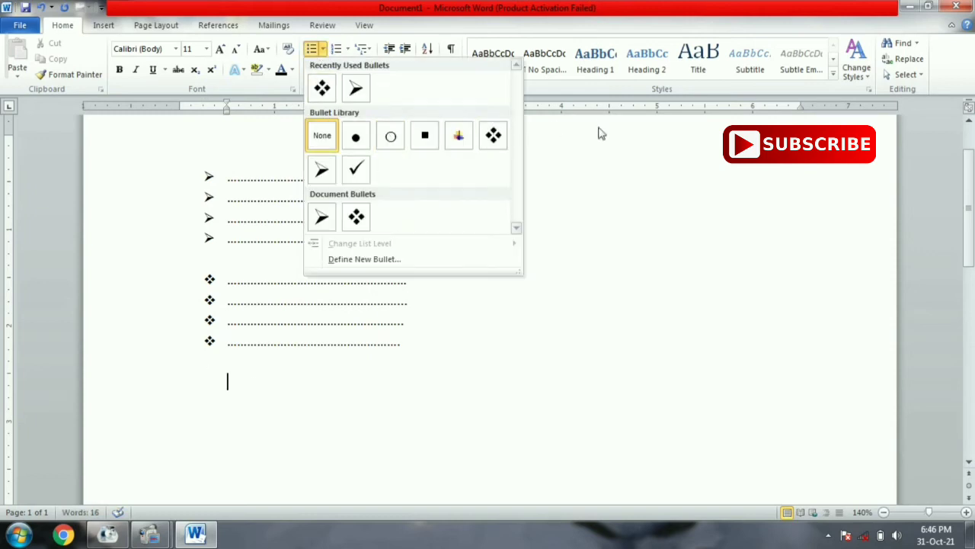
left_click(347, 49)
left_click(347, 48)
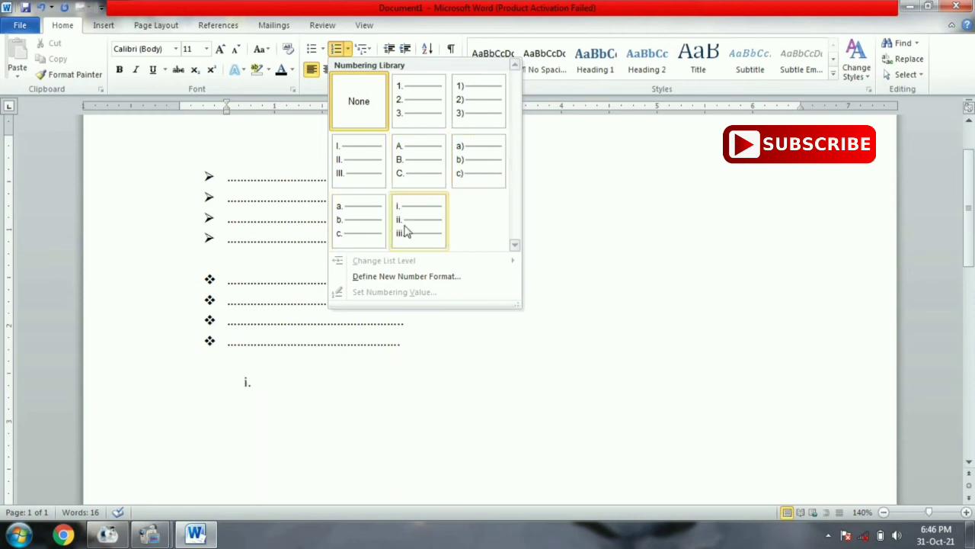
left_click(476, 167)
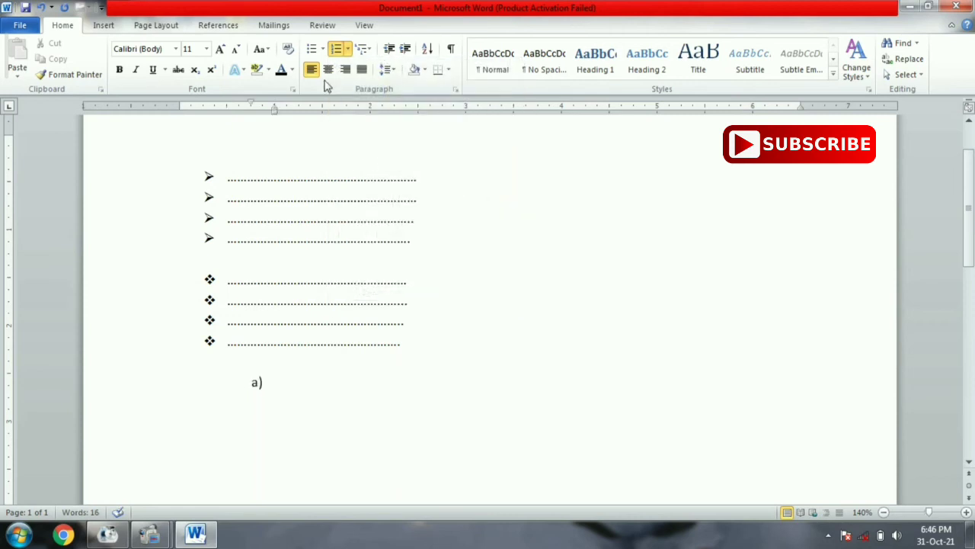
left_click(390, 50)
left_click(390, 51)
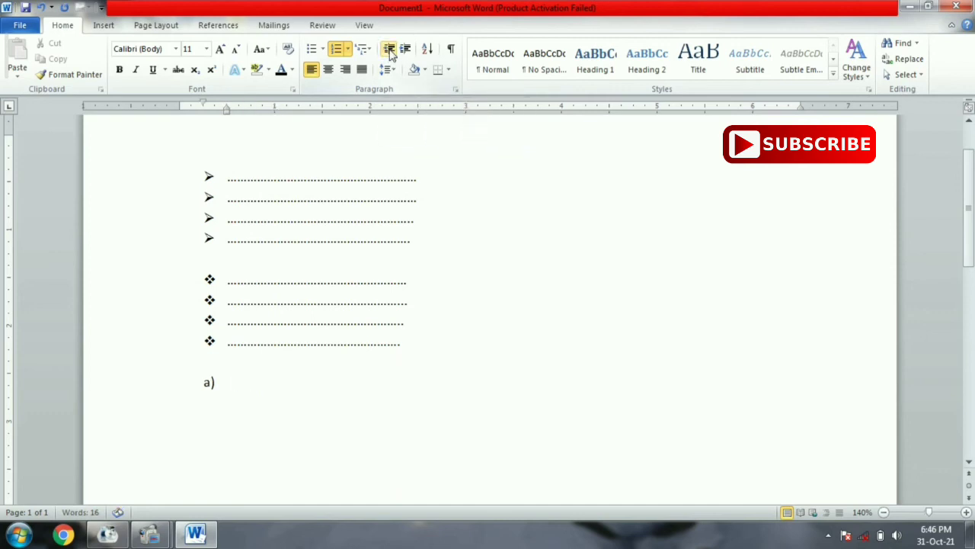
Step: Type dotted lines for items a) to d), then end the lettered list
type("..........................")
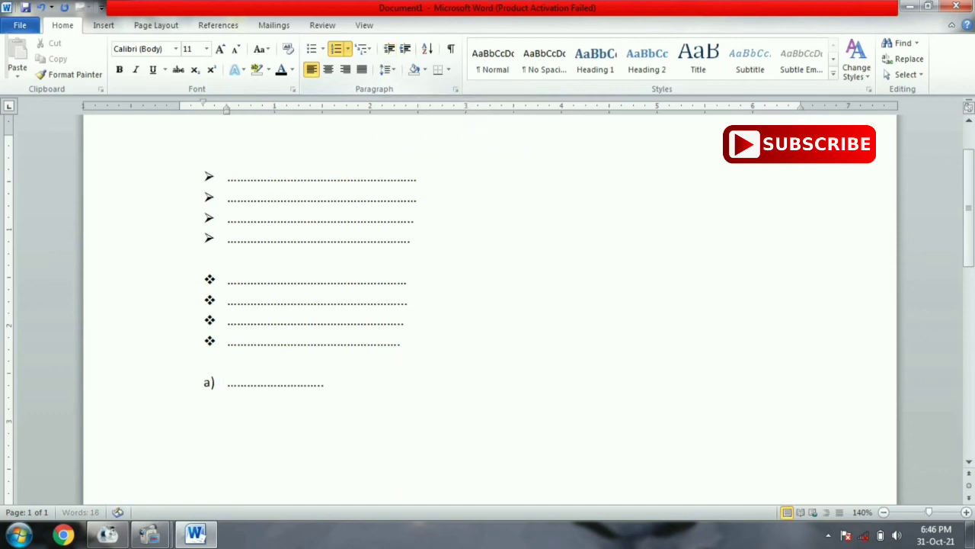
type("......")
key("Return")
type("......")
type(".......................................................")
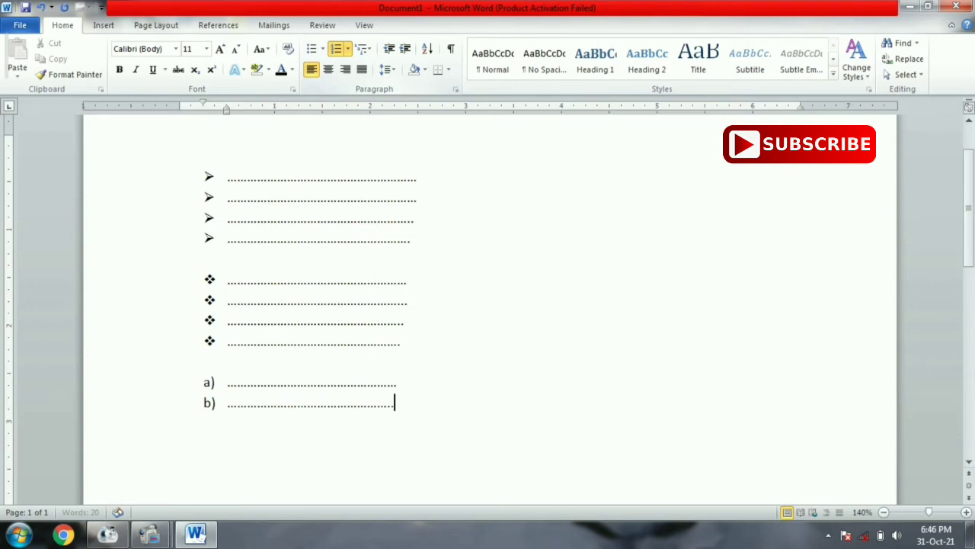
key("Return")
type(".........")
type("........")
key("Return")
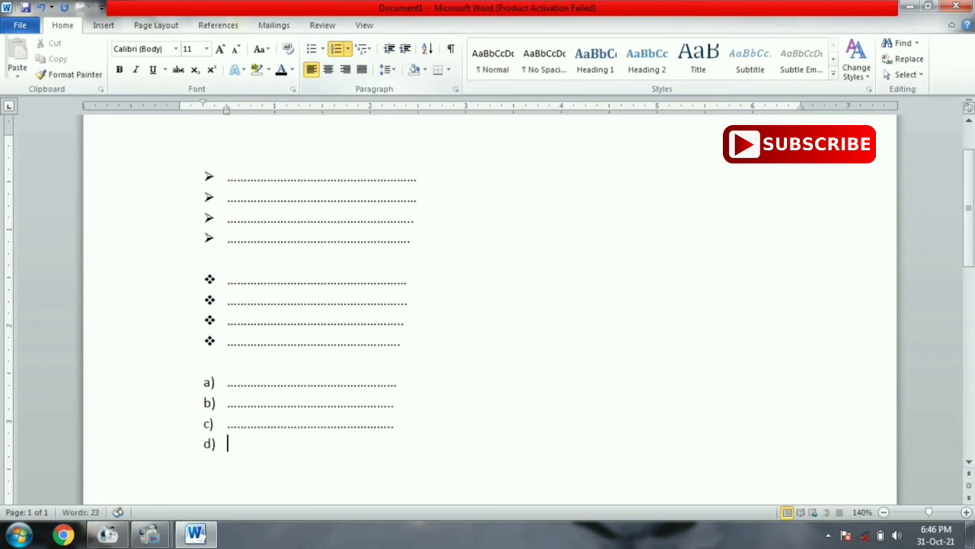
type("...........")
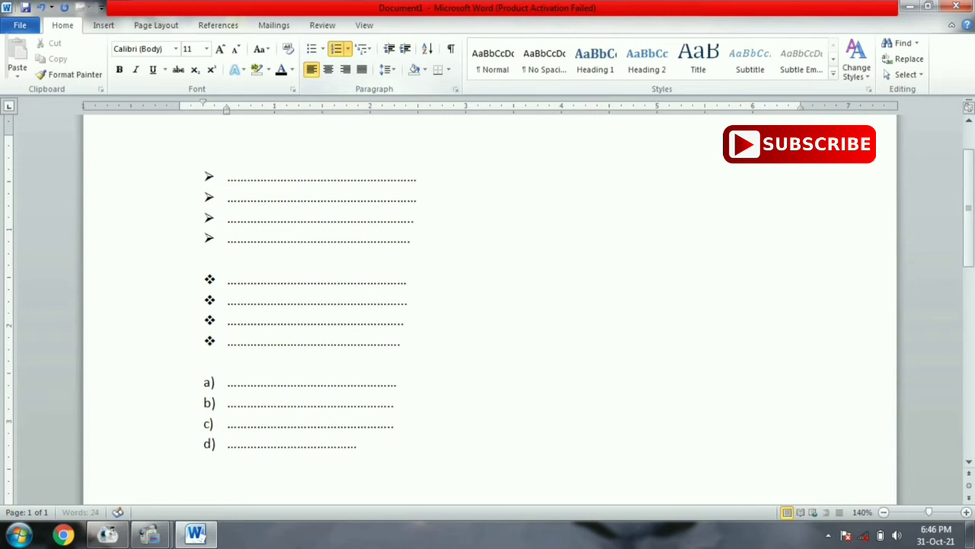
type("...................")
key("Return")
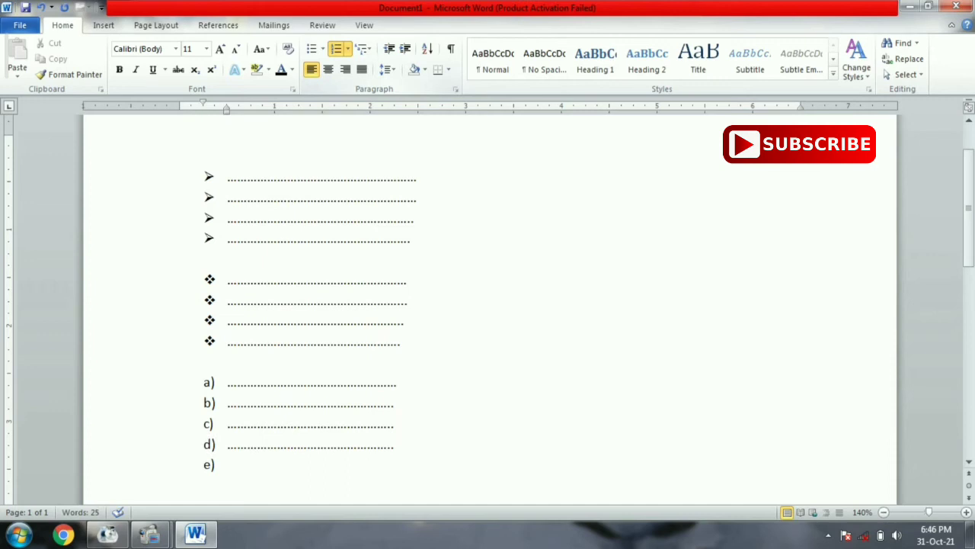
key("BackSpace")
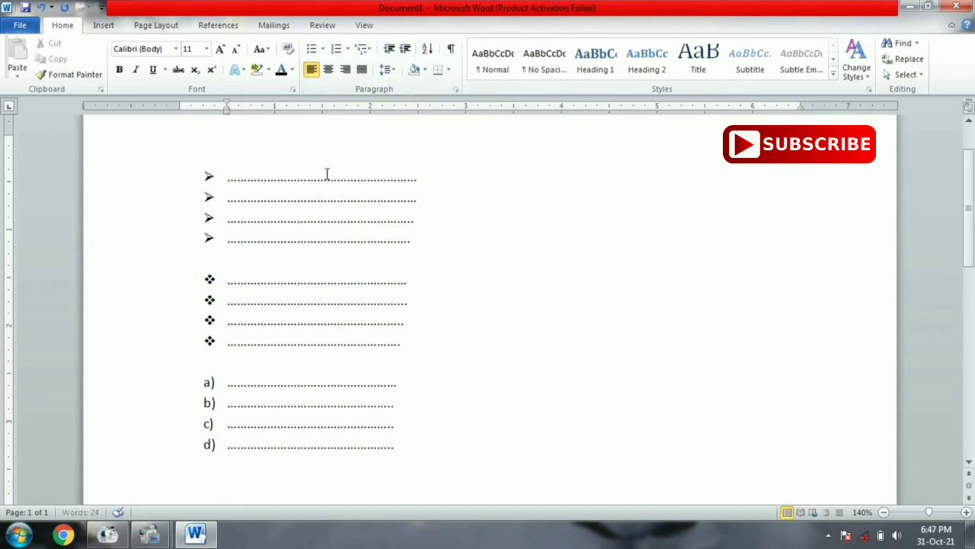
Step: Define a new custom bullet using the Wingdings Om symbol (code 92)
left_click(348, 49)
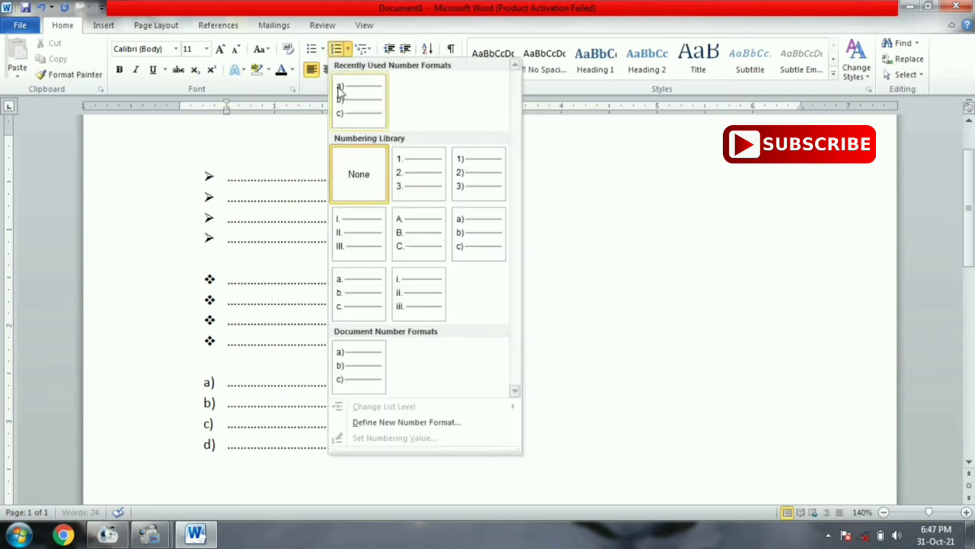
left_click(323, 49)
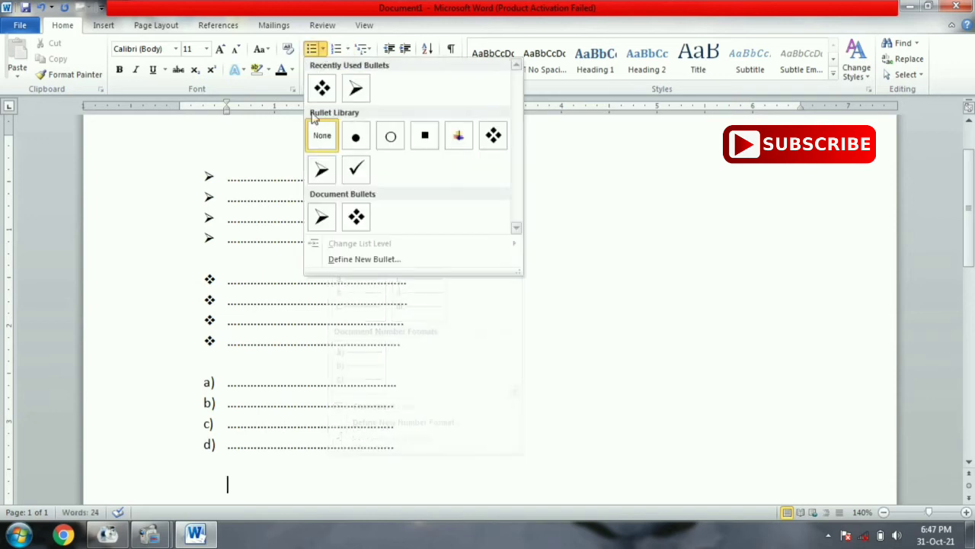
left_click(367, 259)
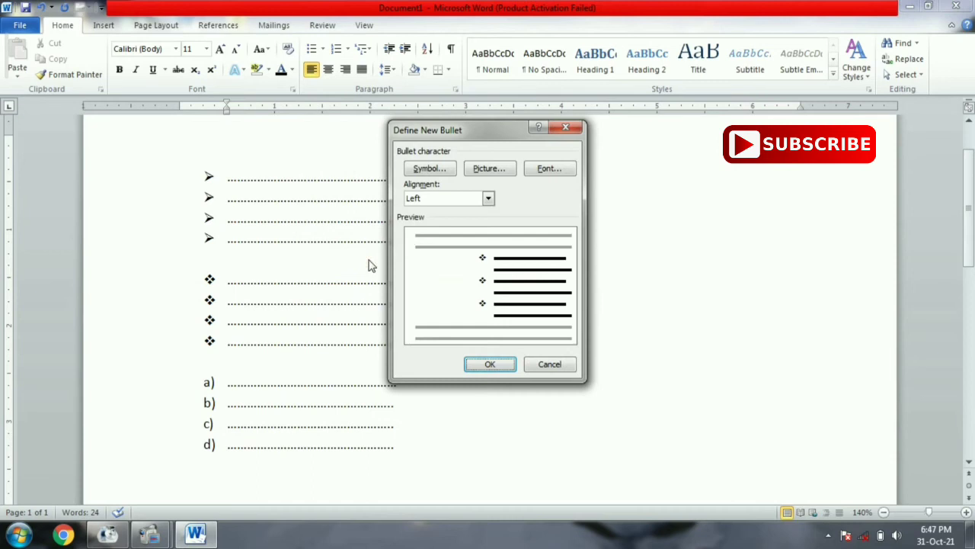
left_click(427, 169)
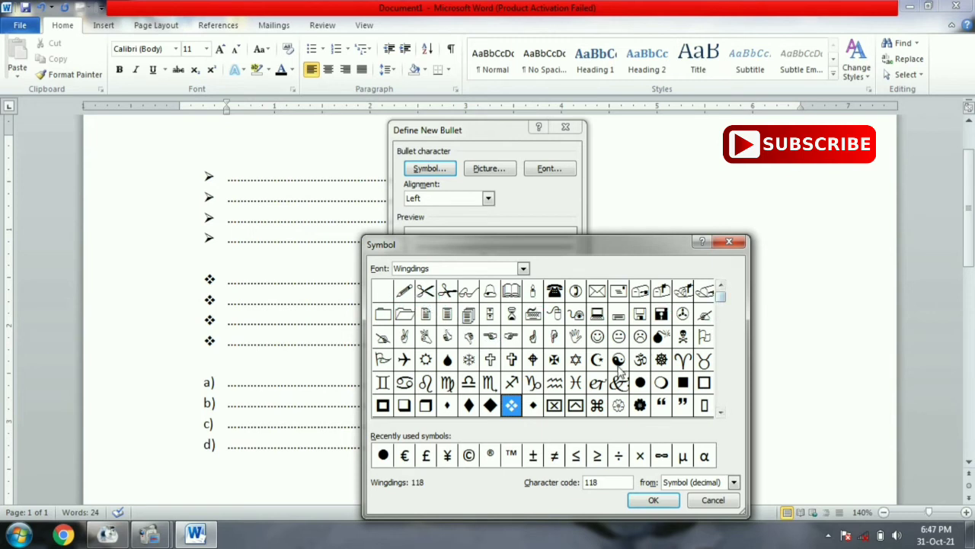
left_click(640, 360)
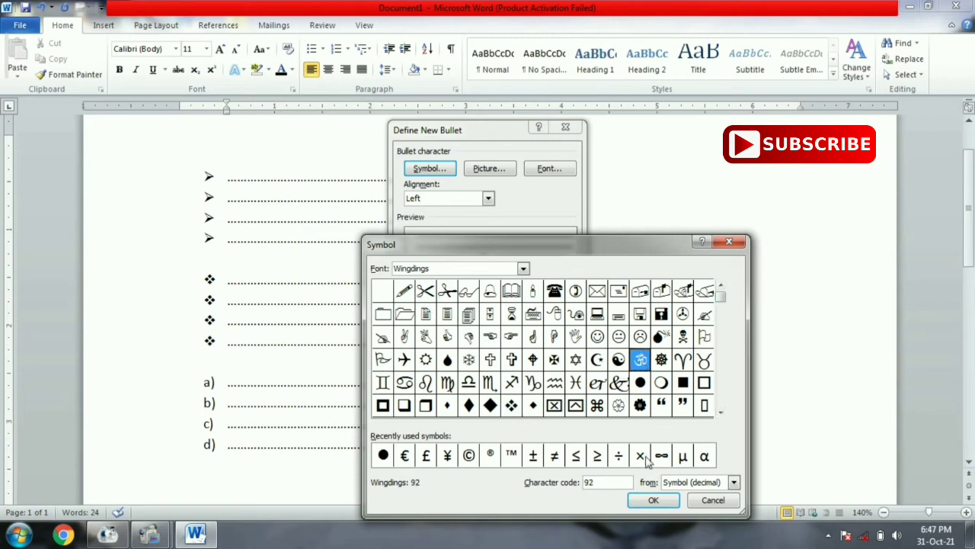
left_click(653, 500)
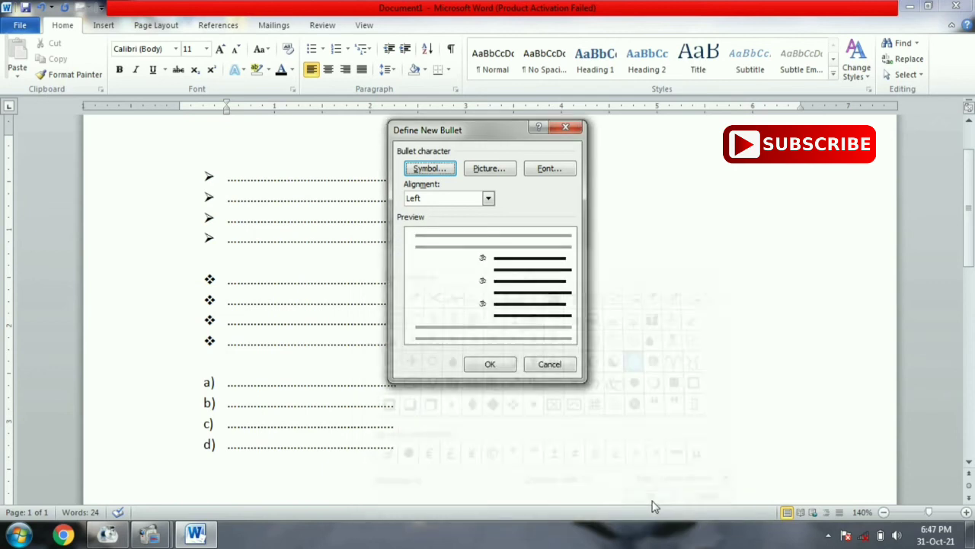
left_click(499, 365)
Step: Apply the Om bullet to the new line, decrease its indent, and type two dots
scroll(386, 355, "down", 3)
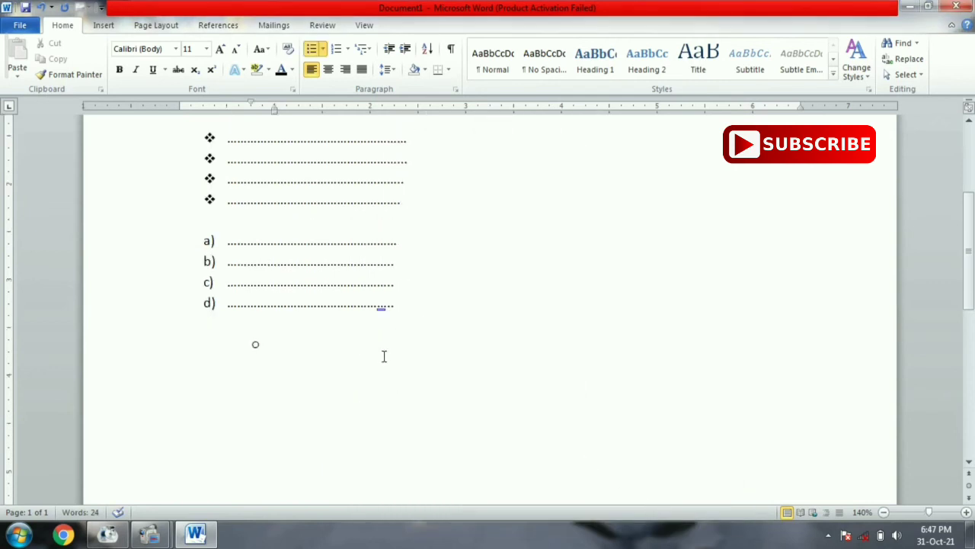
left_click(323, 48)
left_click(322, 88)
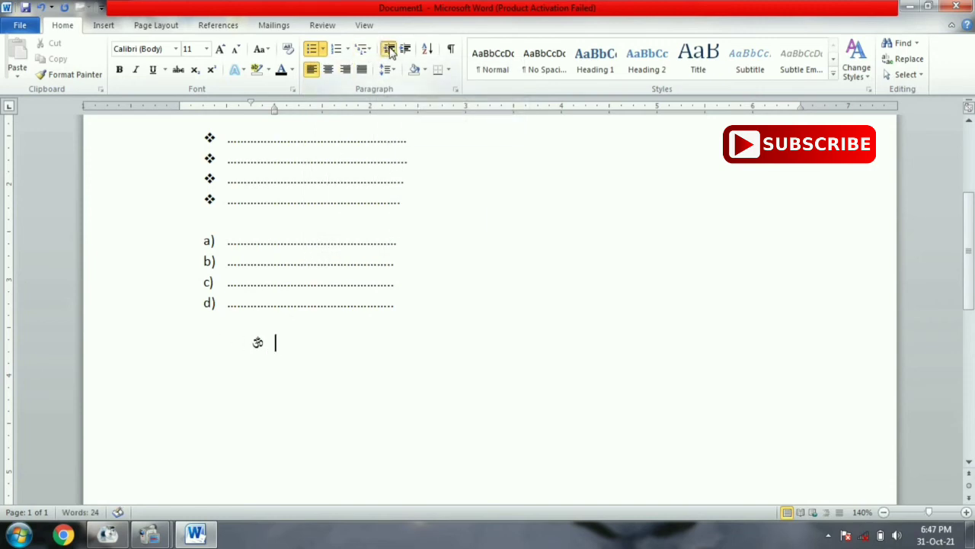
left_click(389, 51)
type(".")
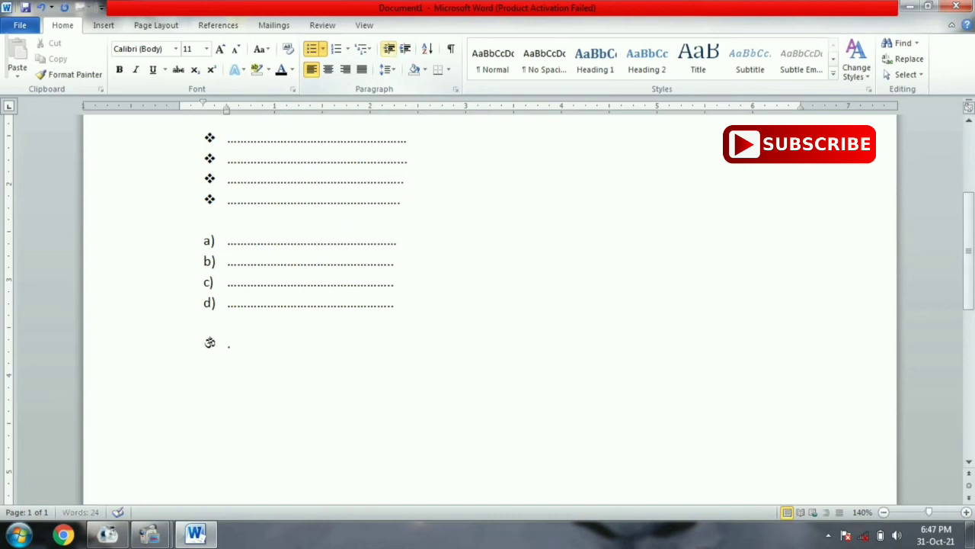
type(".")
Step: Add three more Om-bulleted dotted lines for four in total, then exit the list
key("Return")
type(".....")
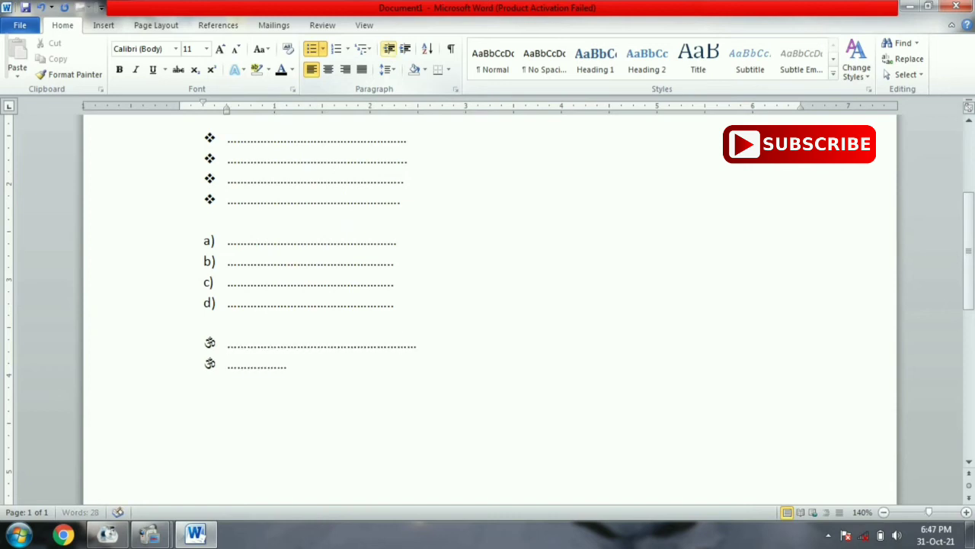
type(".........")
key("Return")
type(".......................................")
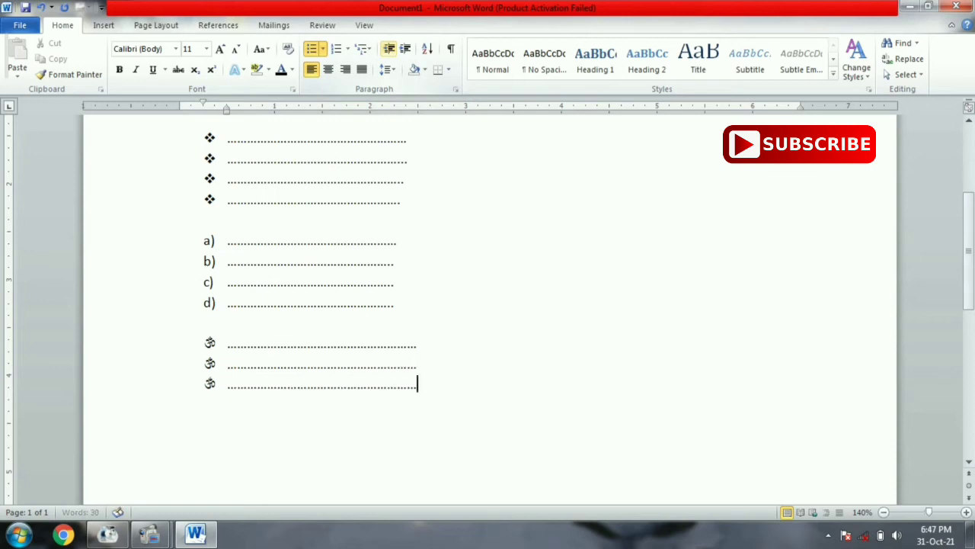
key("Return")
type("...................................................")
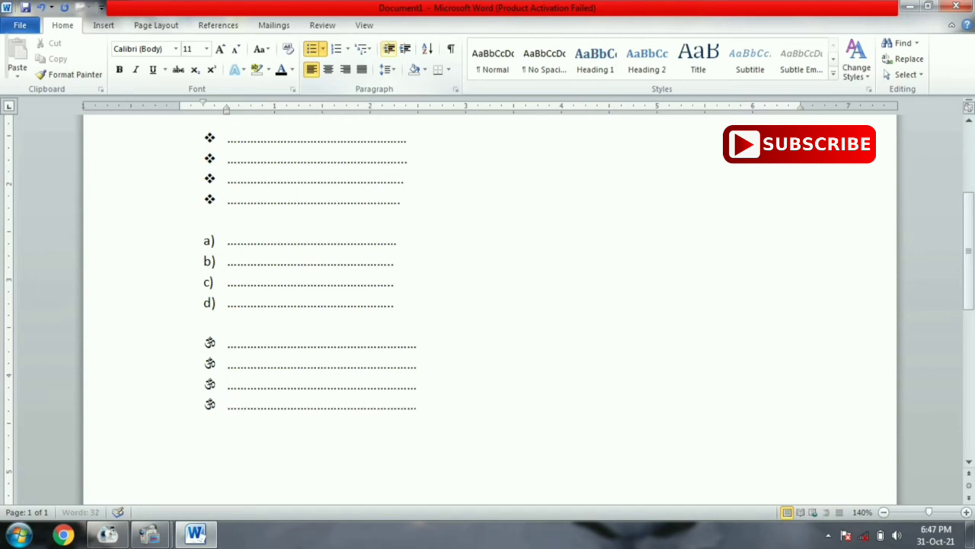
key("Return")
key("Return")
key("Return")
Step: Select all four fill-in lists with Ctrl+A and delete them
scroll(343, 207, "up", 1)
scroll(344, 207, "up", 1)
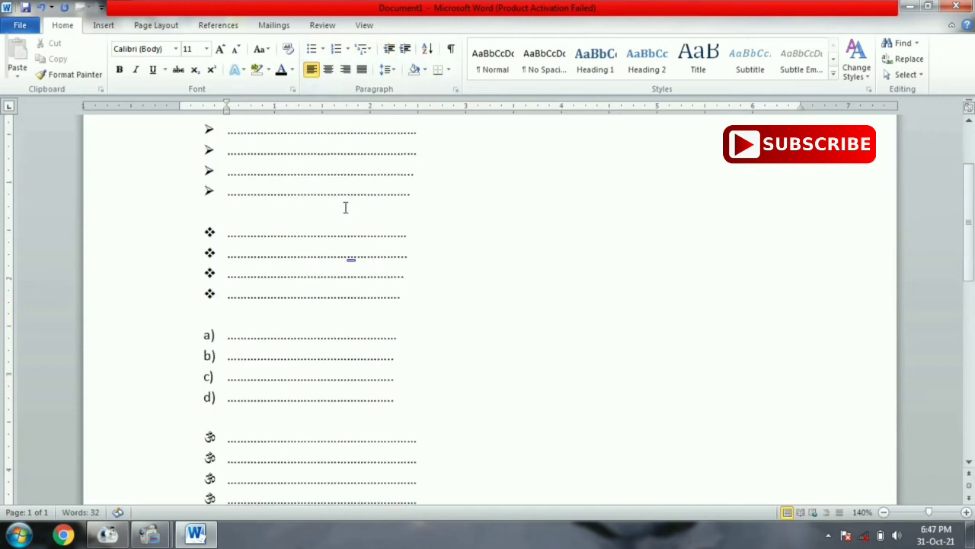
scroll(345, 207, "up", 2)
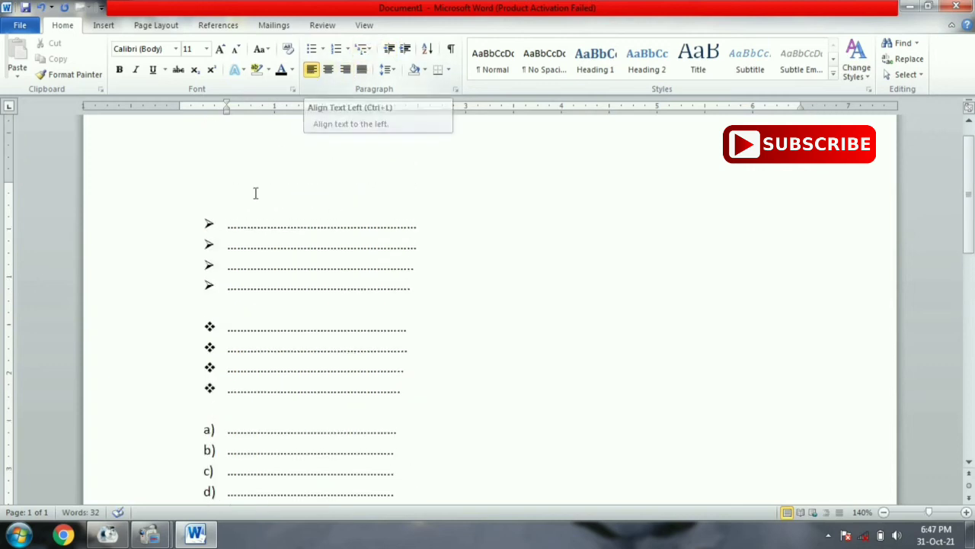
left_click(225, 187)
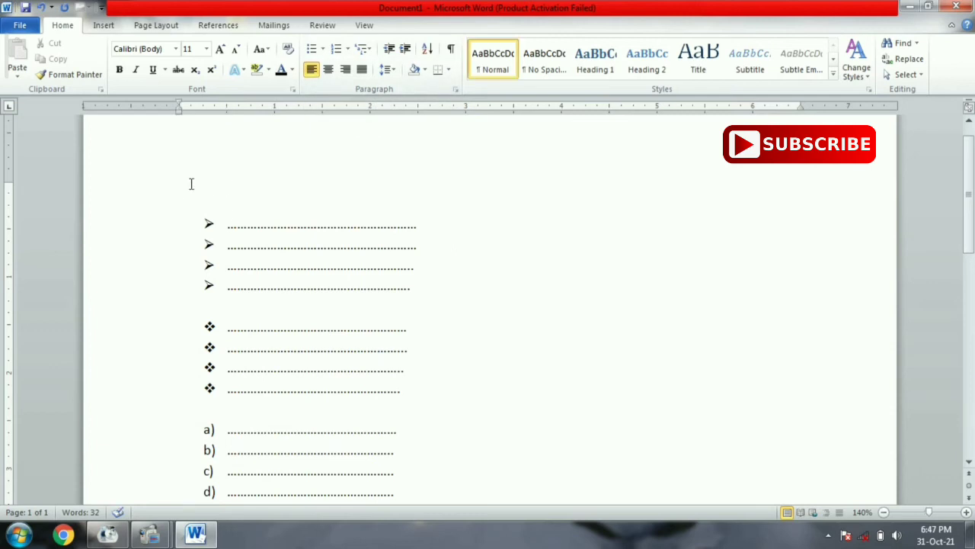
key("super")
key("Escape")
key("ctrl+a")
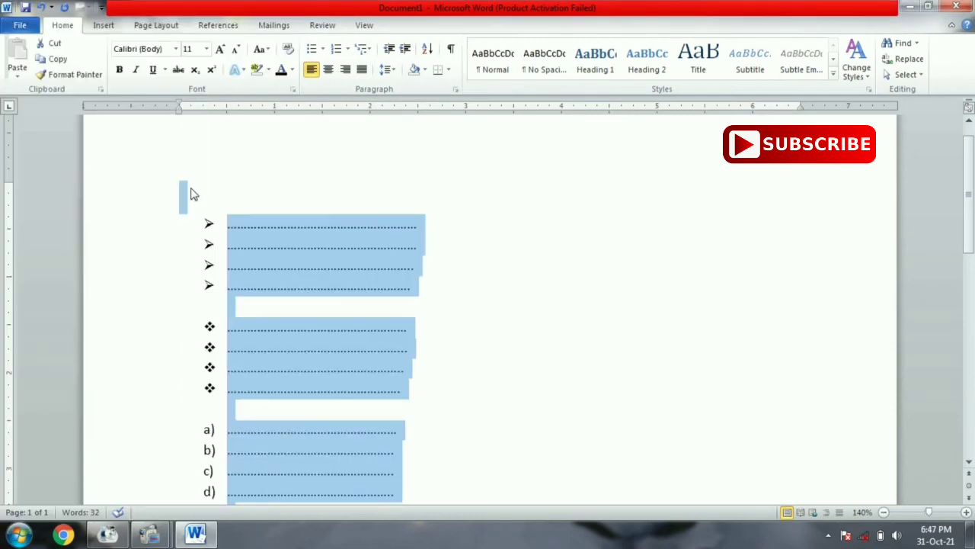
key("Delete")
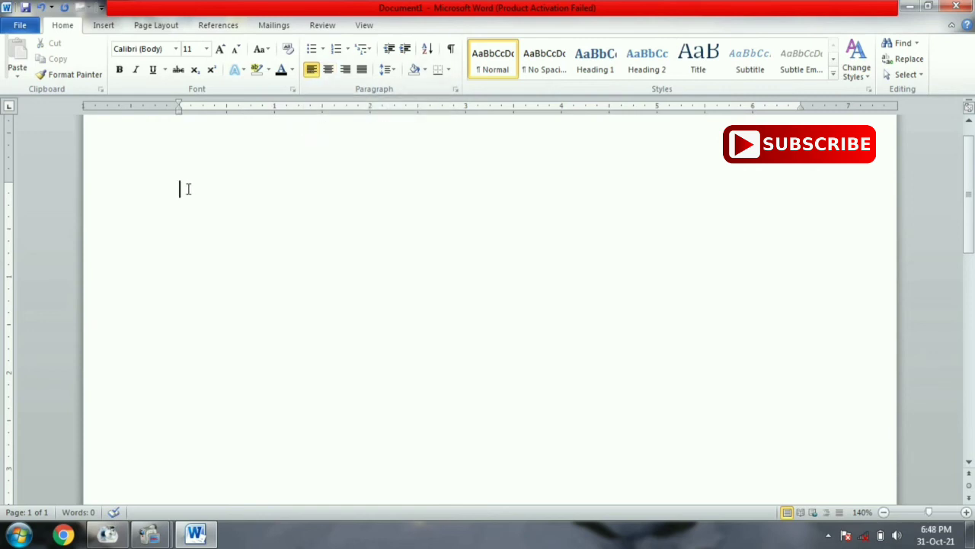
Step: Type long lines of repeated 'a' characters, centring the second line
type("aa")
type("aaaaaaaaaaaaaaaaaaaaaaaaaaaaaaaaaaaaaaaaaaaaaaaaaaaaaaa")
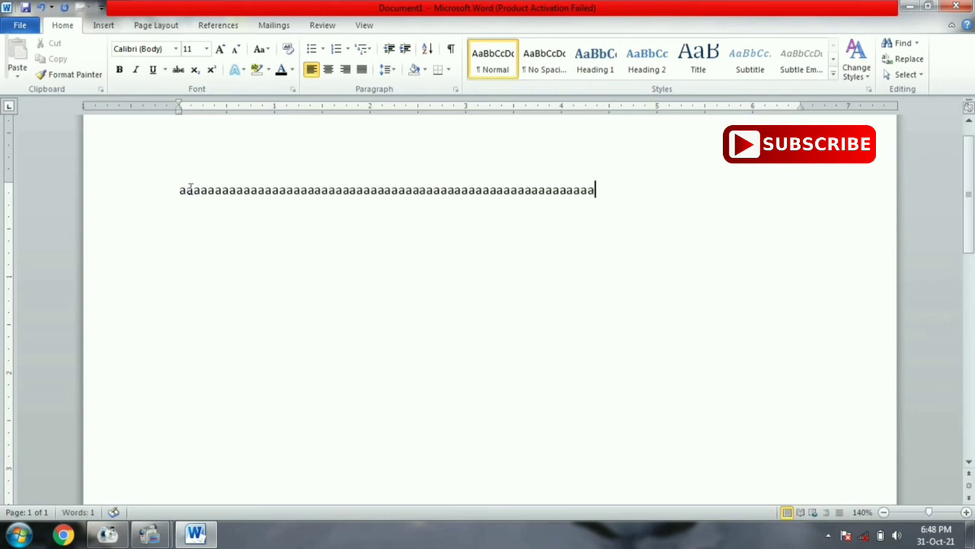
key("Return")
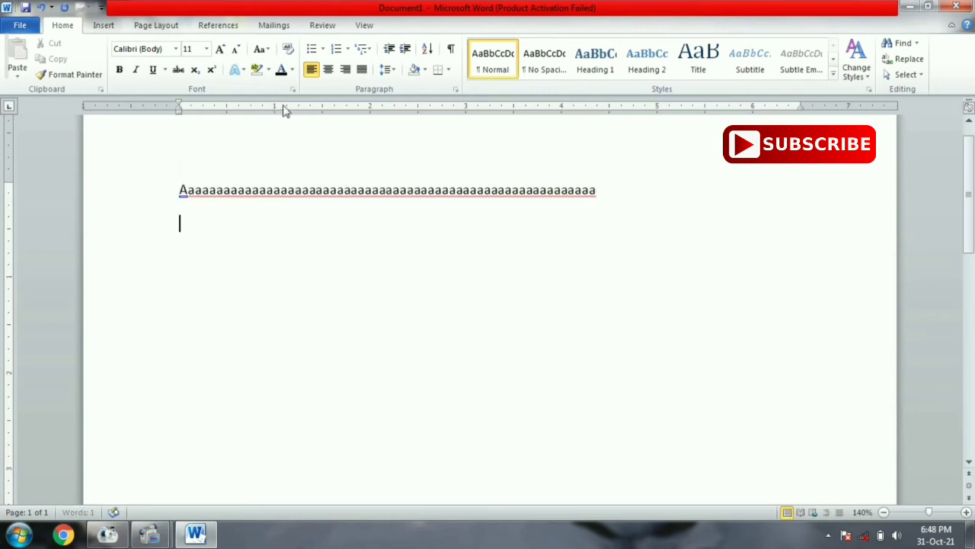
left_click(328, 69)
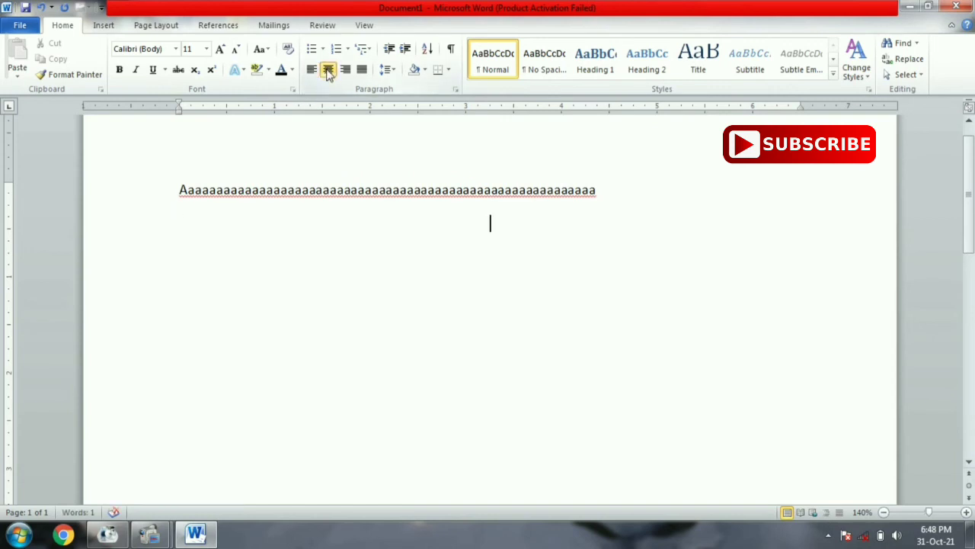
type("aaaaaaaaaaaaaaaaaaaaaaaaaaaaaaaaaaa")
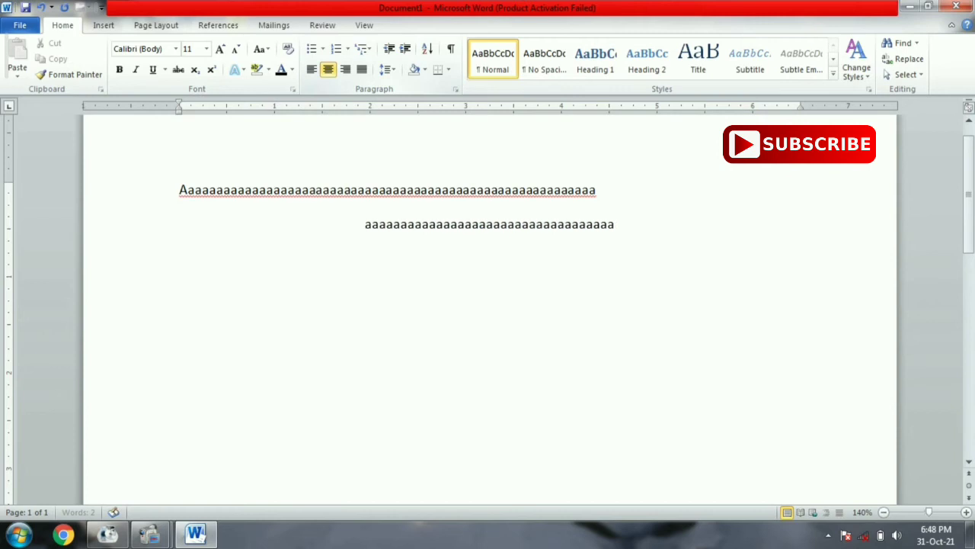
type("aaaaaaaaa")
key("Return")
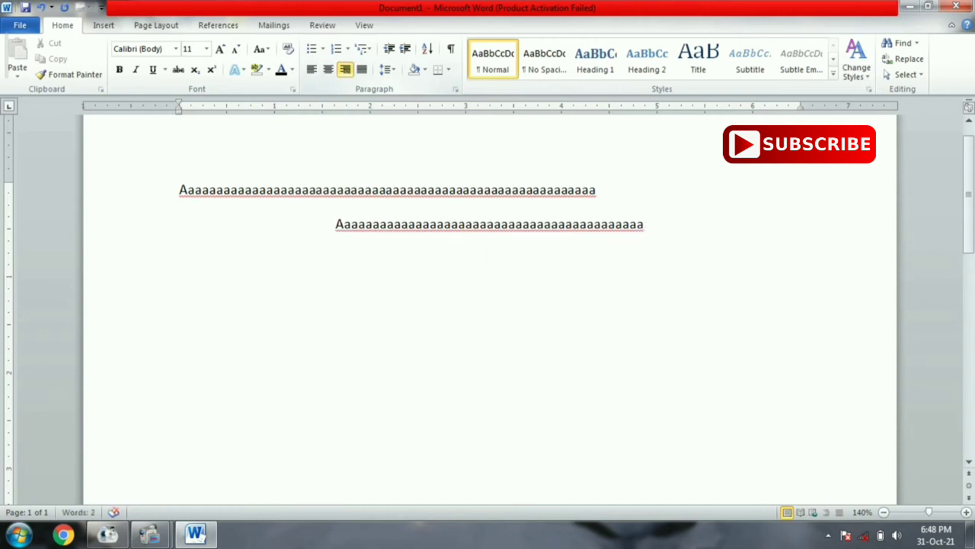
type("aaaaaaaaaaaaaaaaaaaaaaaaaaaaaaaaaaaaaaaaaaaaaaa")
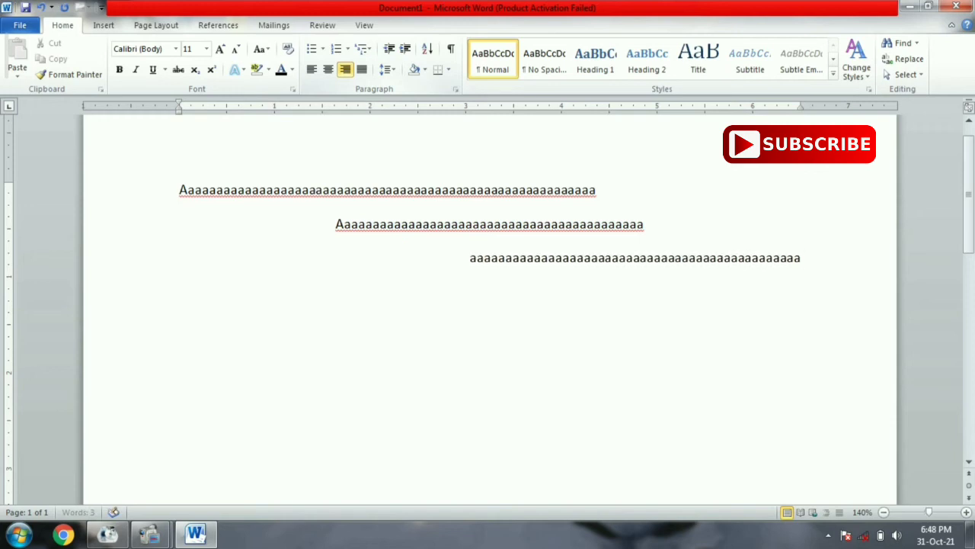
type("aaaaa")
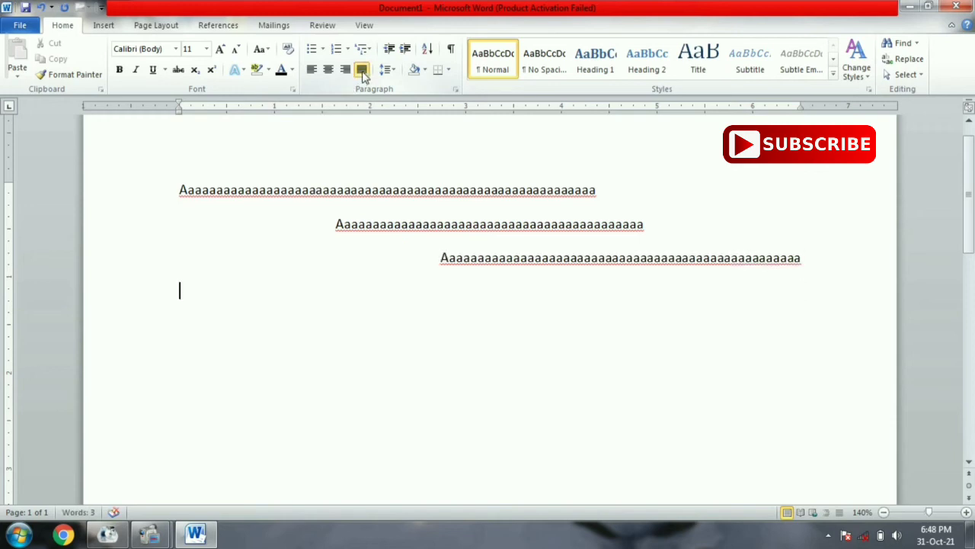
type("aaaaaaaaaaaaaaaaaaaaaaaaaaaaaaaaaaaaaaaaaaaa")
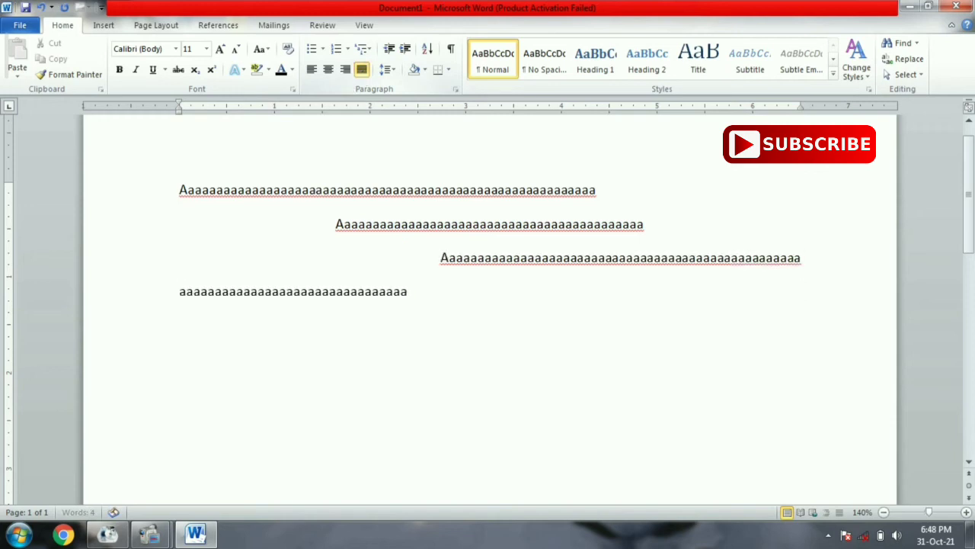
key("Return")
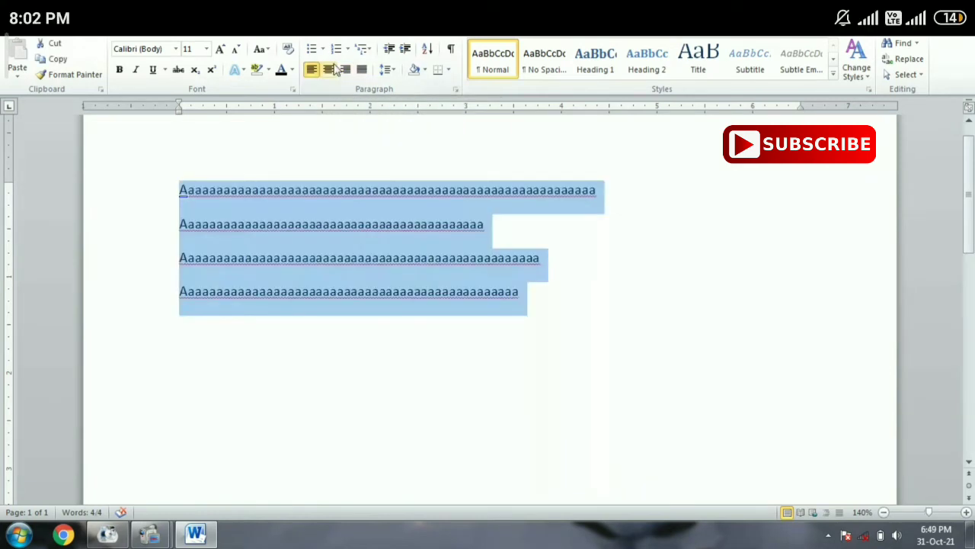
Step: Switch the four lines through centre and right alignment, ending with justified
left_click(329, 69)
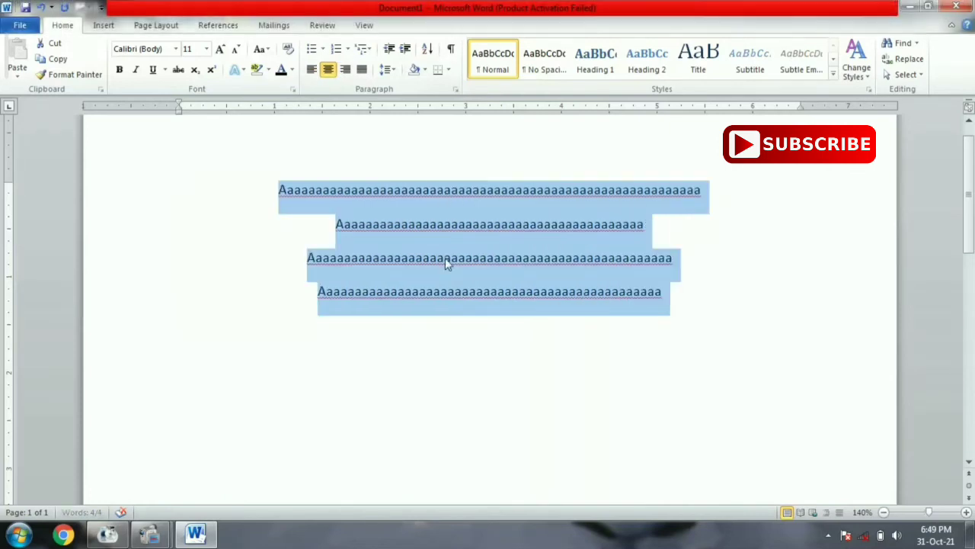
left_click(345, 69)
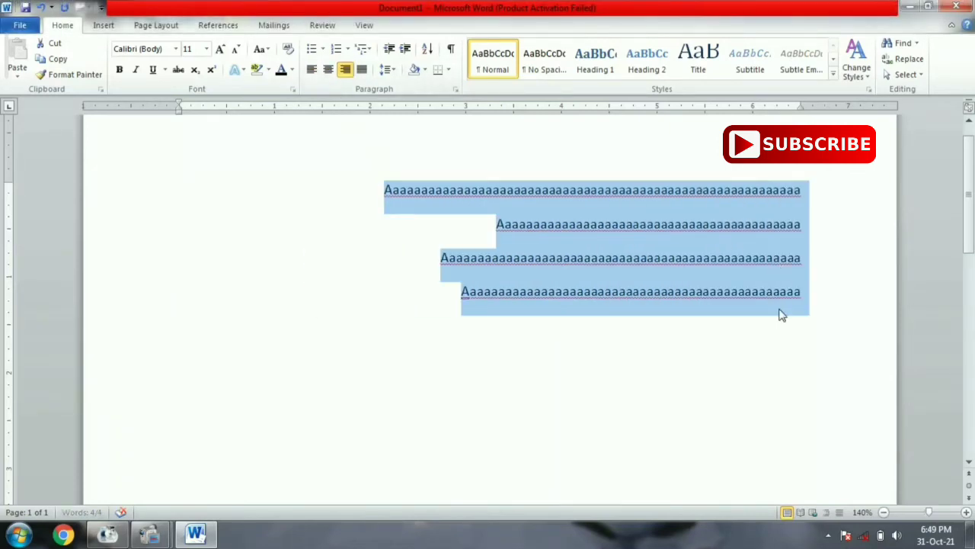
left_click(362, 70)
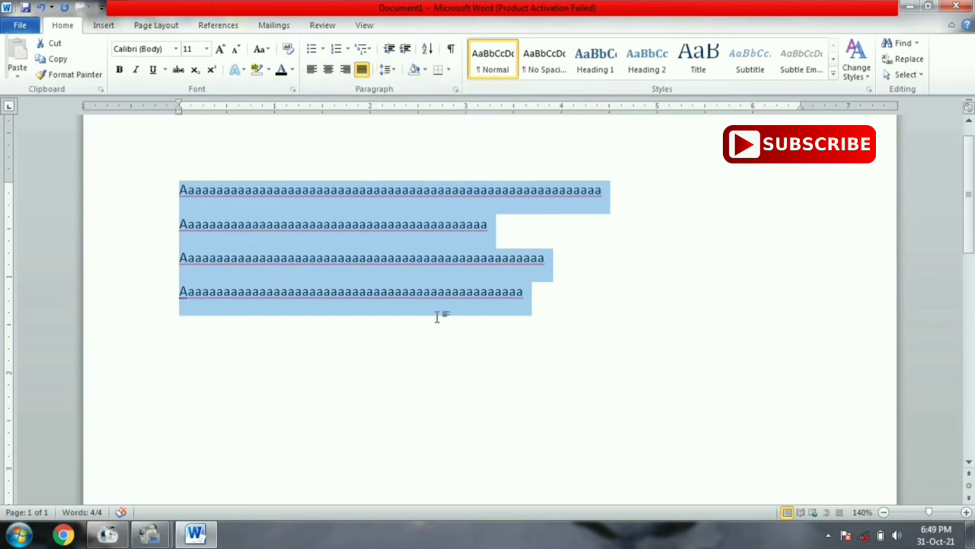
mouse_move(438, 311)
Step: Try 1.5, 2.5 and 3.0 line spacing, then a larger custom value in the Paragraph dialog
left_click(387, 69)
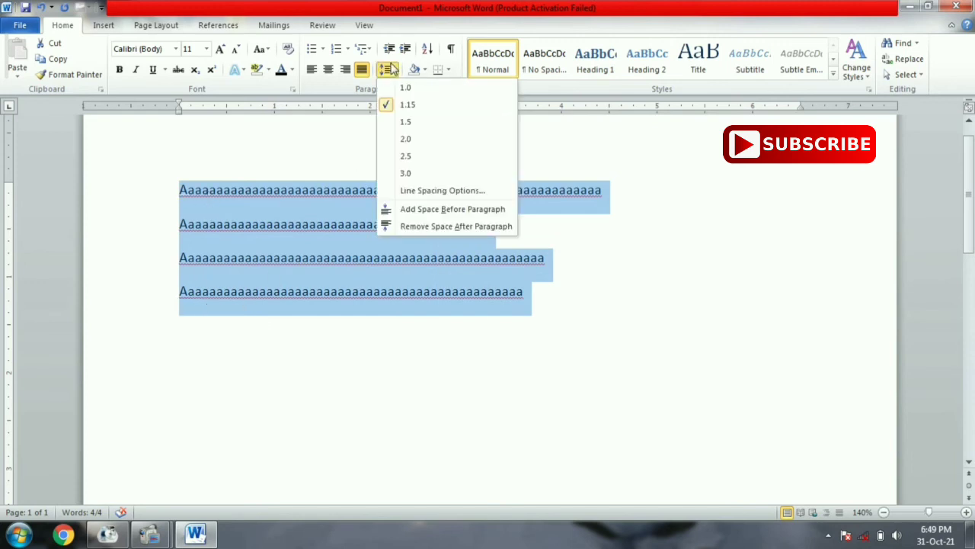
left_click(404, 122)
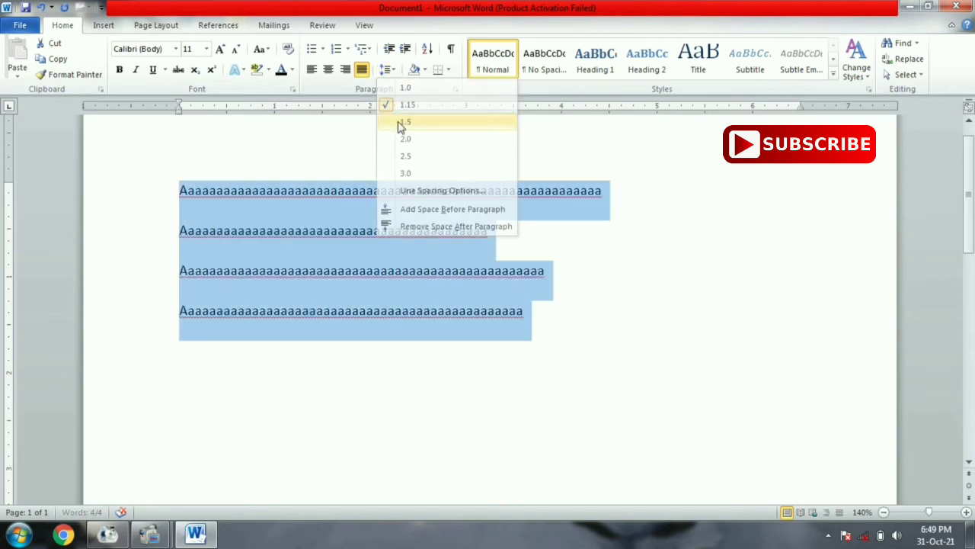
left_click(389, 70)
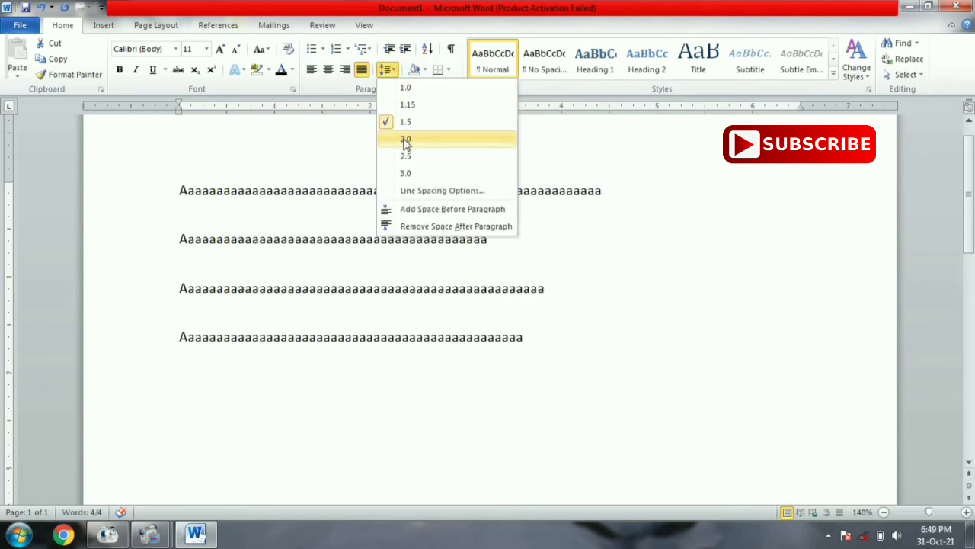
left_click(407, 156)
left_click(387, 69)
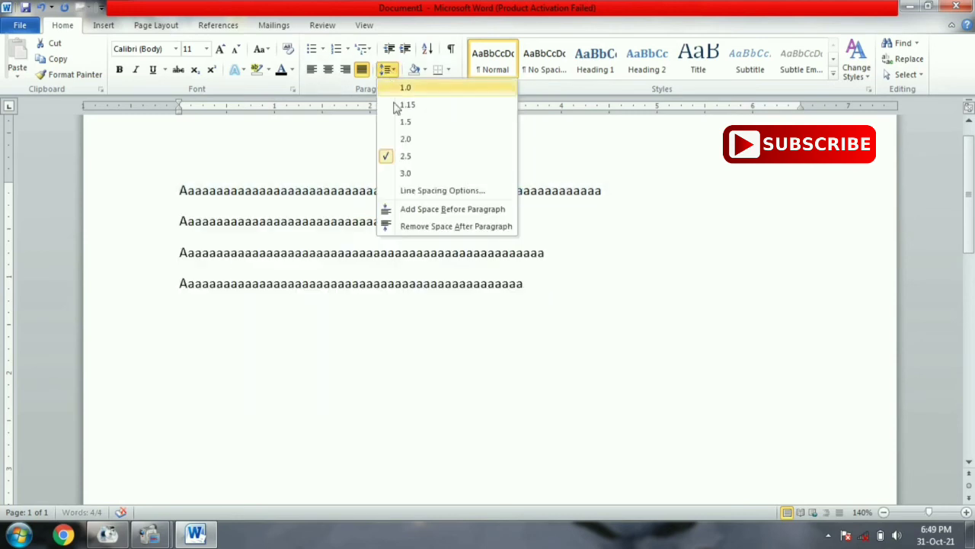
left_click(409, 173)
left_click(389, 69)
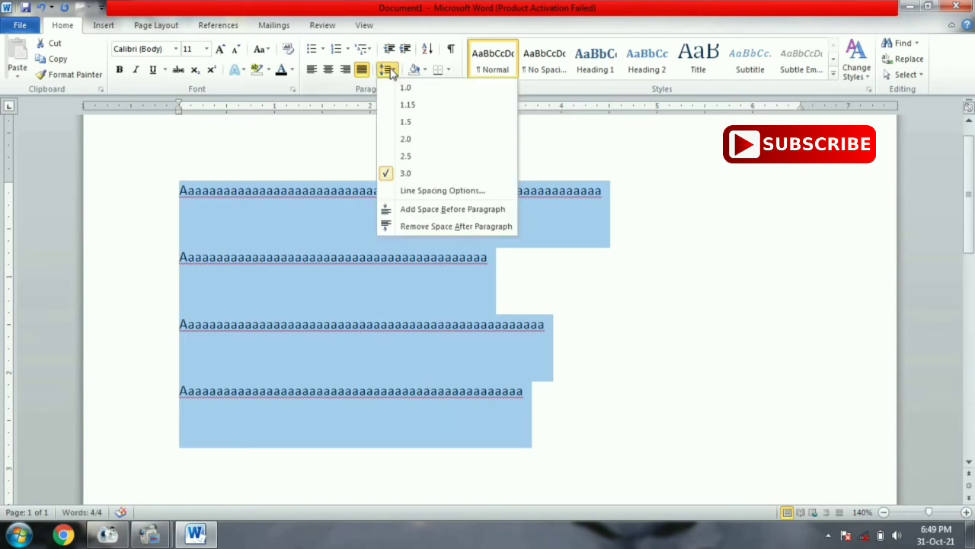
left_click(417, 197)
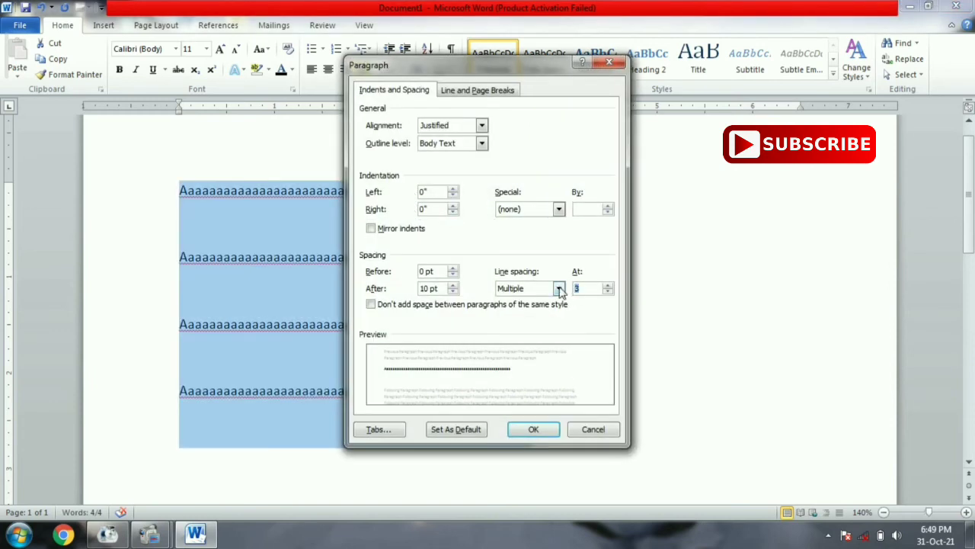
left_click(533, 429)
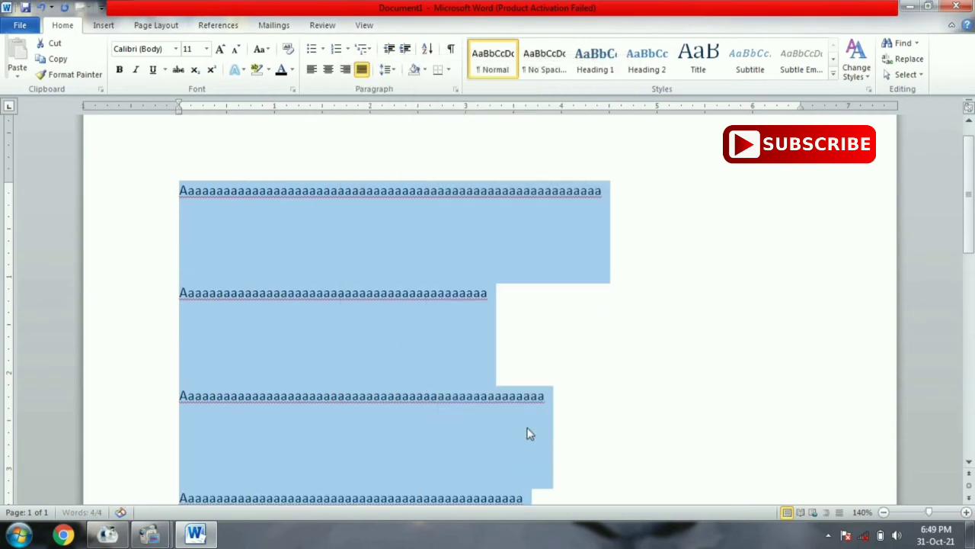
Step: Set the line spacing back to 1.0, then to 1.15
left_click(388, 70)
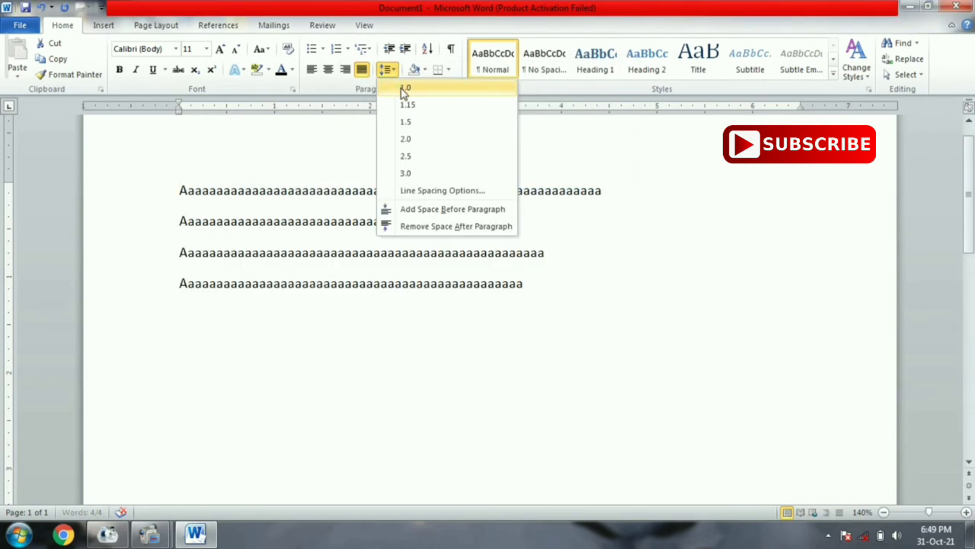
left_click(405, 89)
left_click(387, 69)
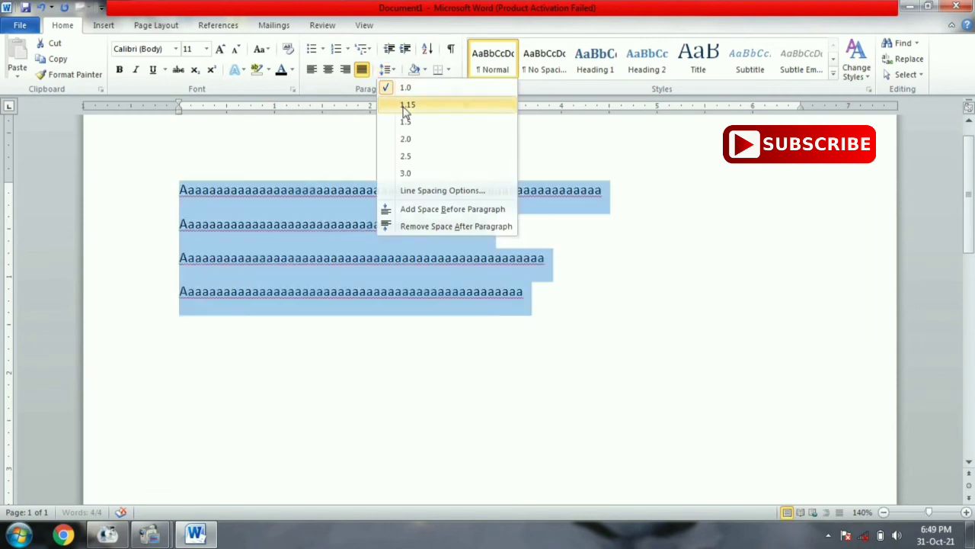
left_click(408, 105)
mouse_move(300, 198)
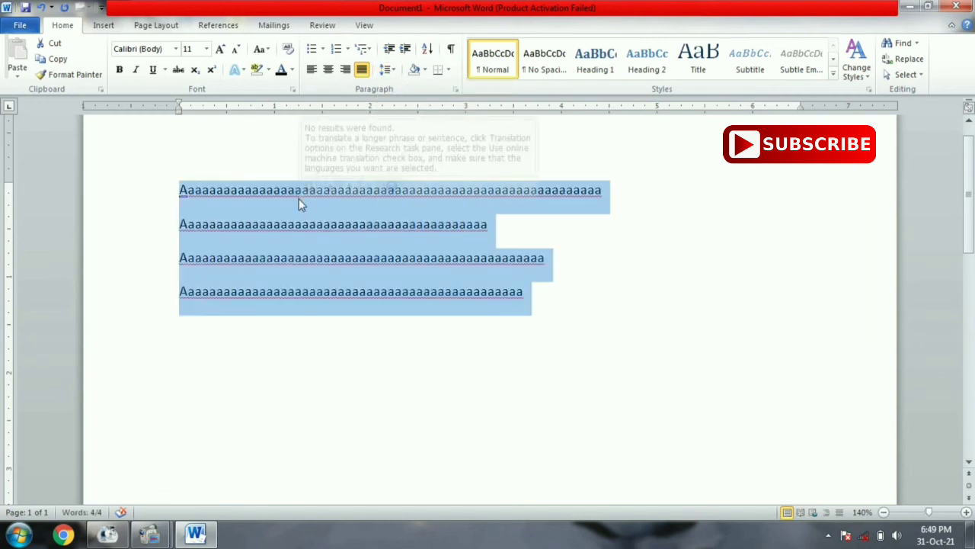
left_click(424, 69)
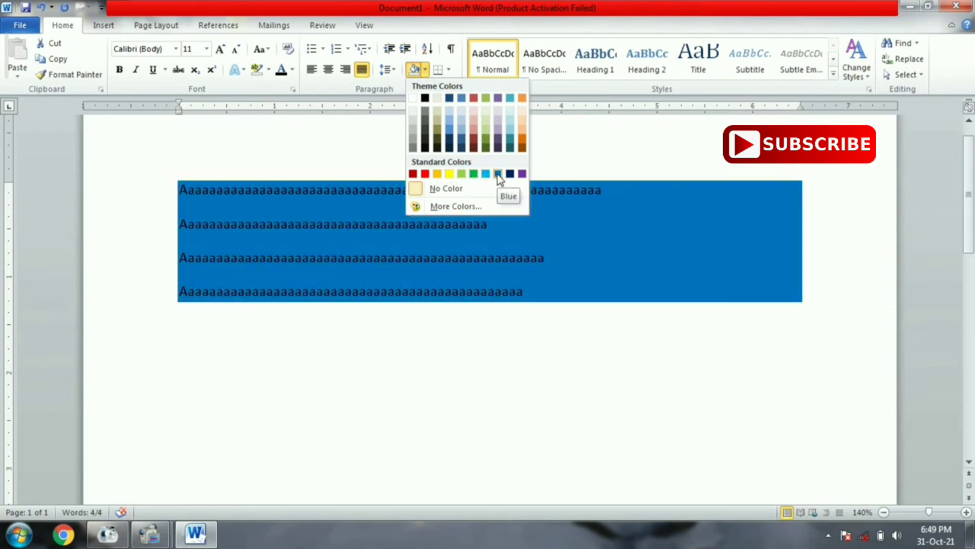
left_click(497, 174)
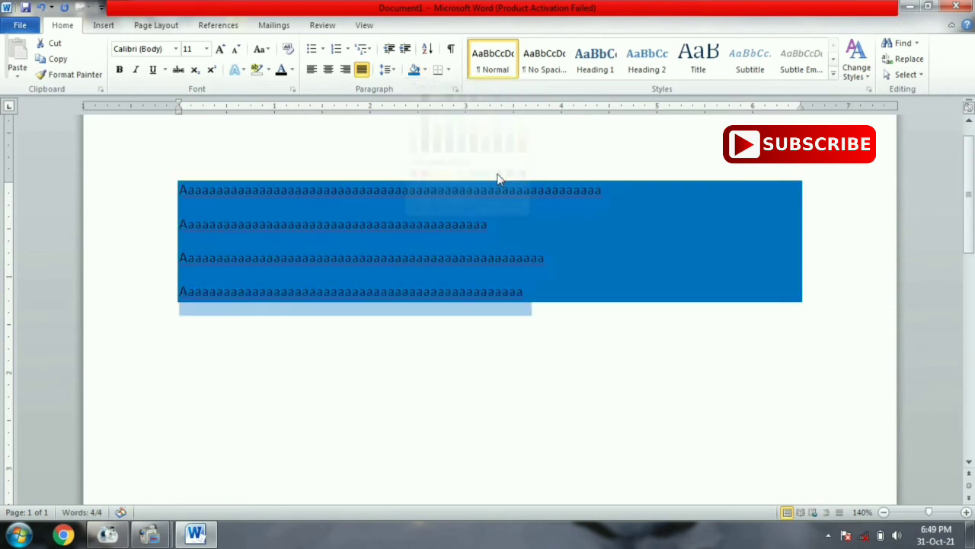
left_click(425, 70)
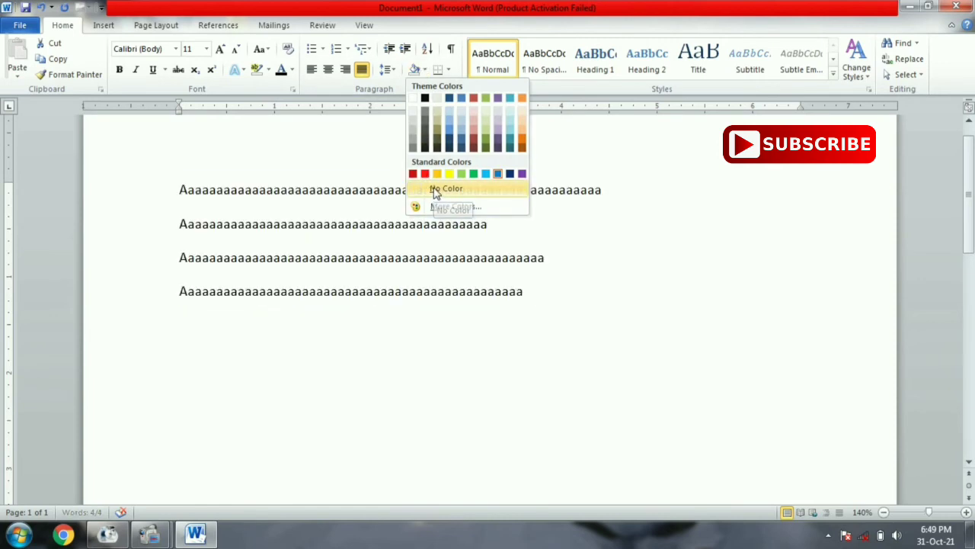
left_click(432, 189)
left_click(425, 69)
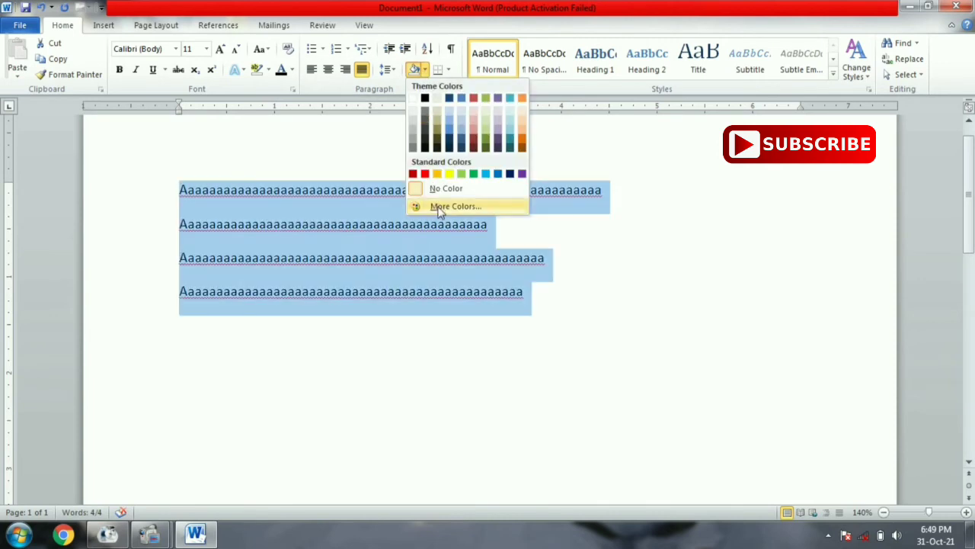
left_click(441, 207)
left_click(468, 206)
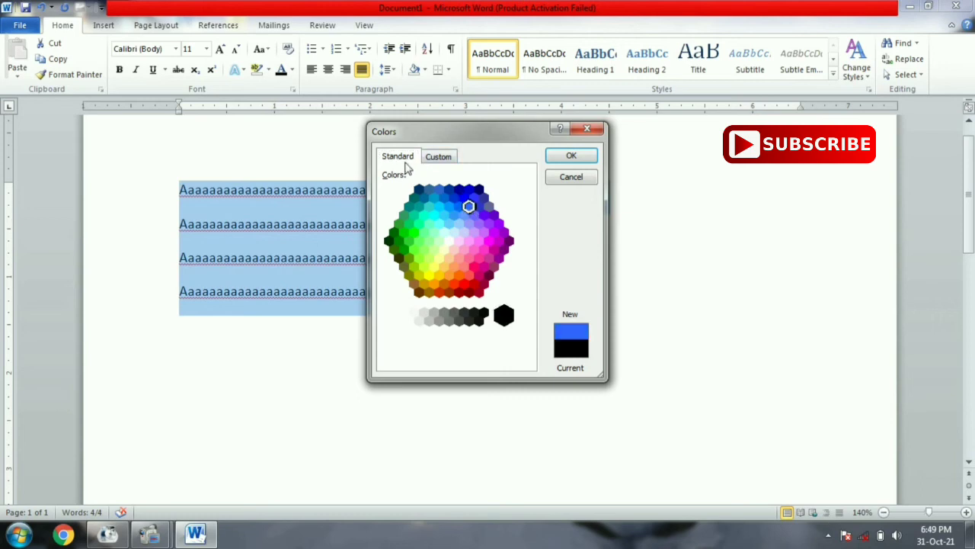
left_click(440, 158)
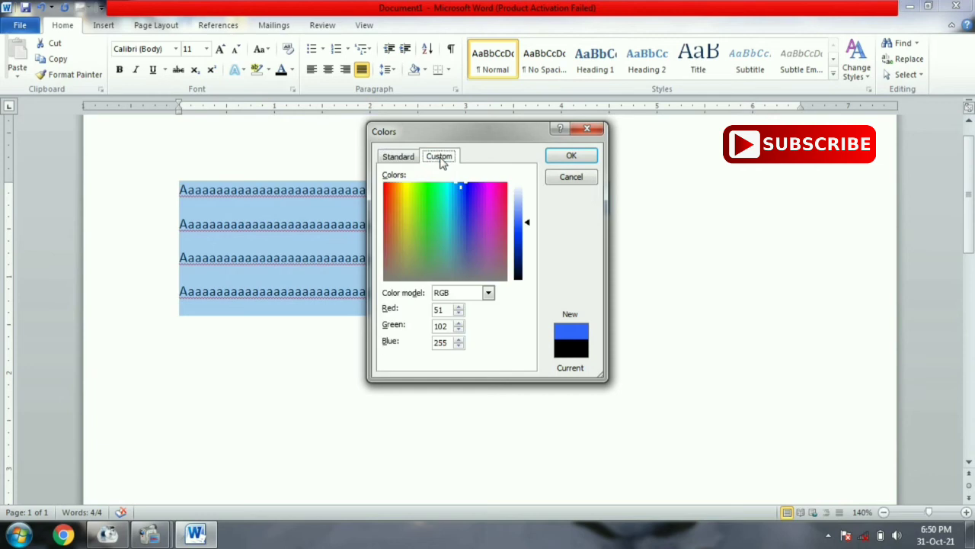
left_click(467, 195)
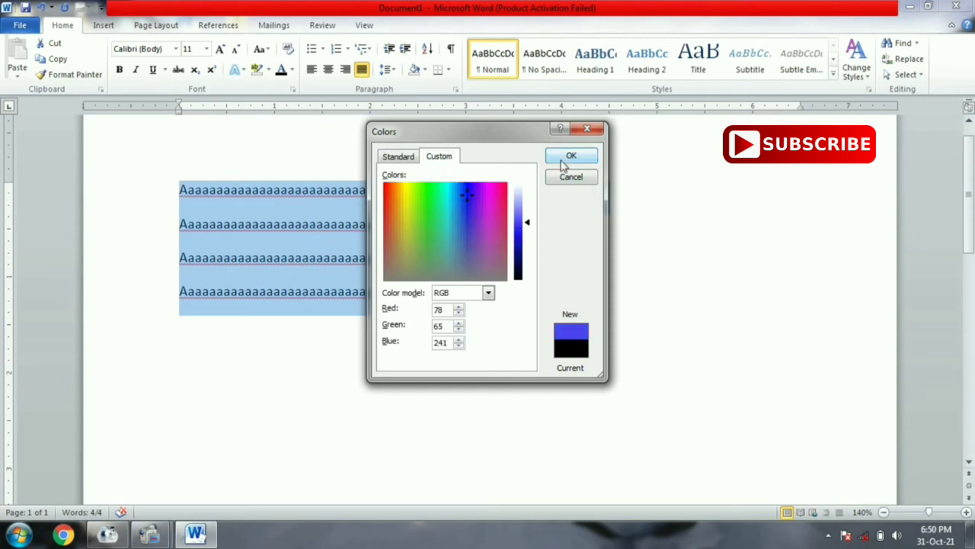
left_click(397, 157)
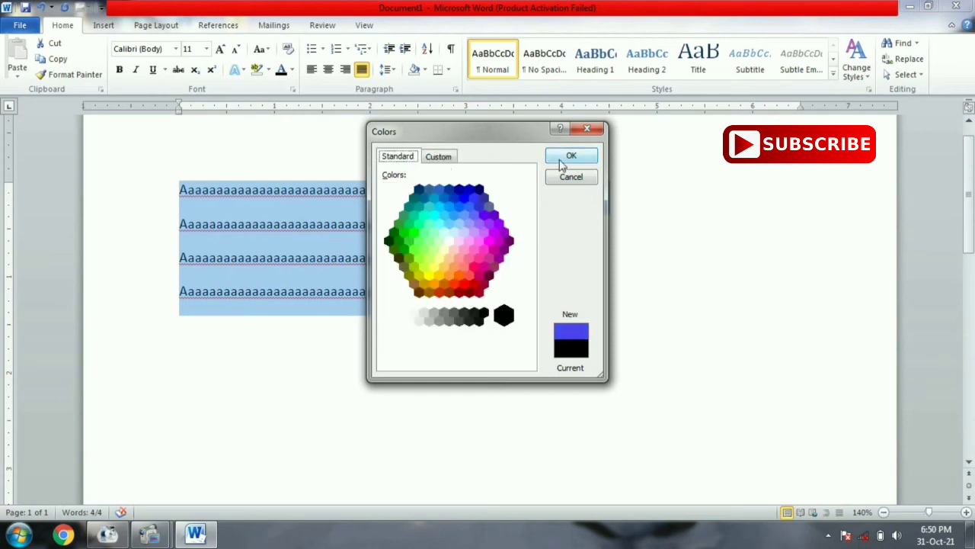
left_click(459, 205)
left_click(568, 159)
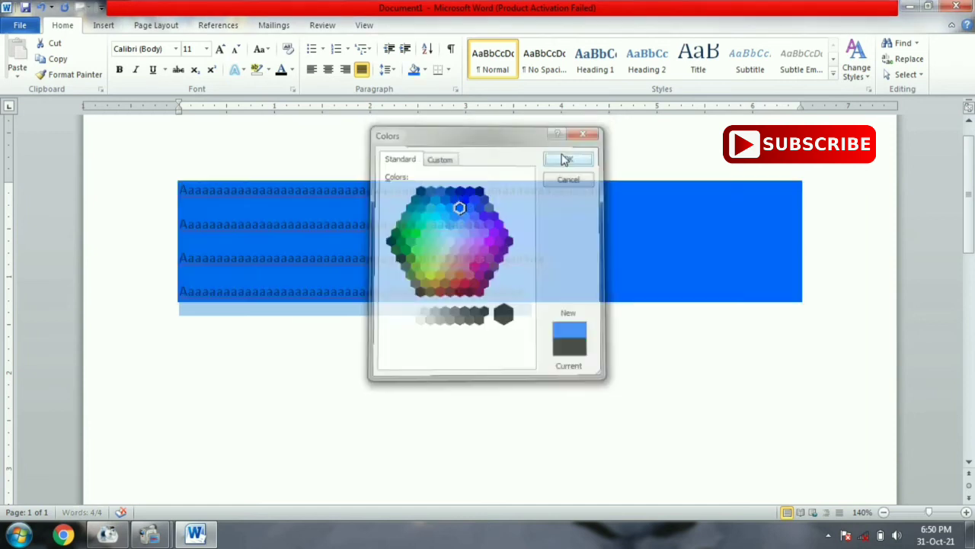
left_click(424, 69)
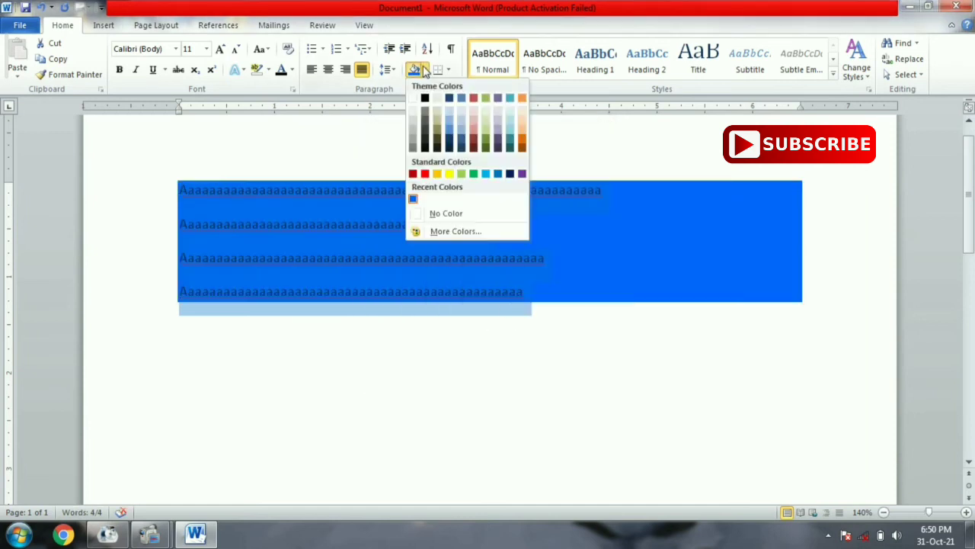
left_click(441, 217)
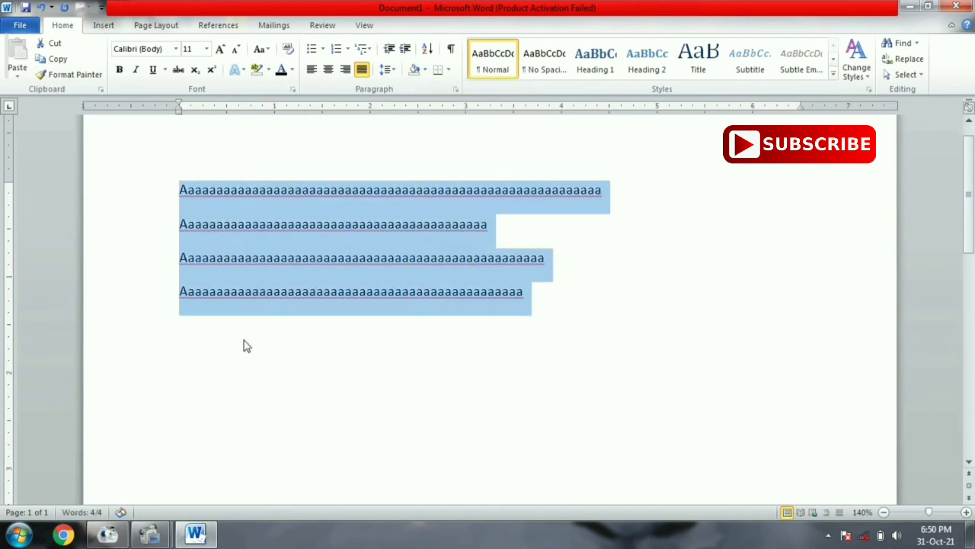
Step: Try All Borders and Outside Borders on the four lines, removing each with No Border
left_click(450, 70)
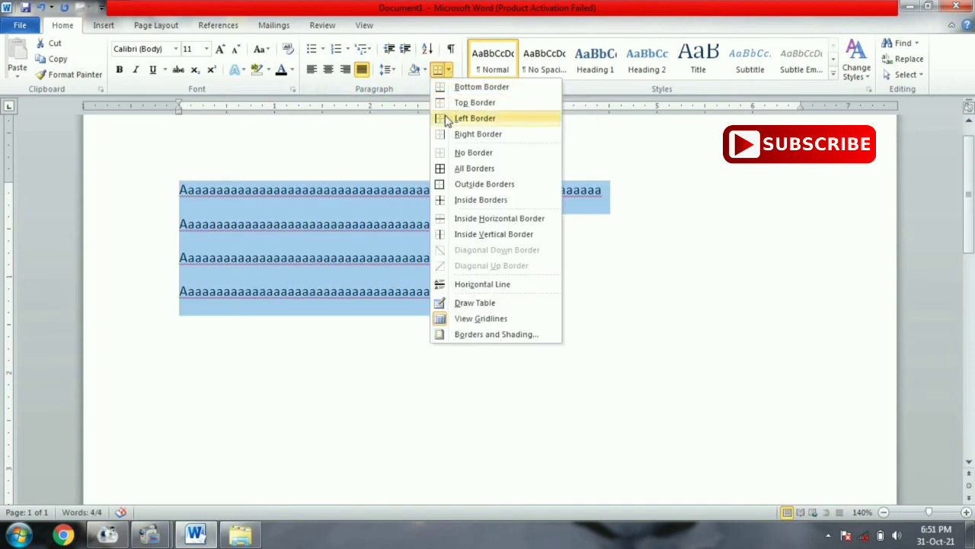
left_click(462, 172)
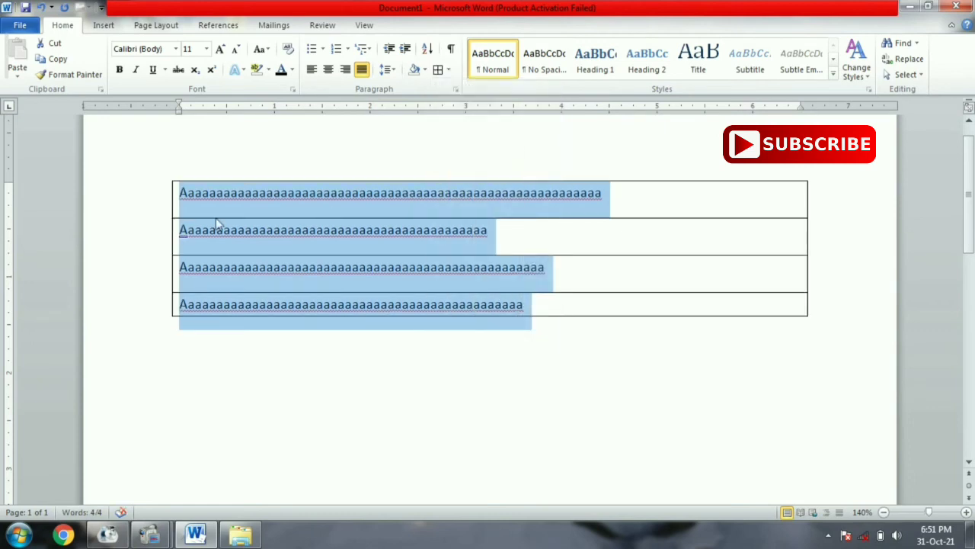
left_click(448, 70)
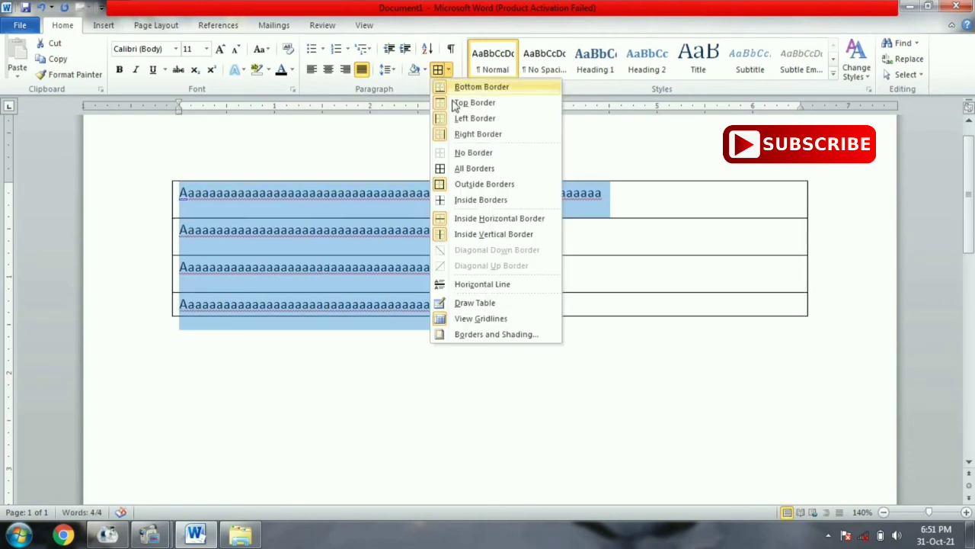
left_click(455, 153)
left_click(450, 69)
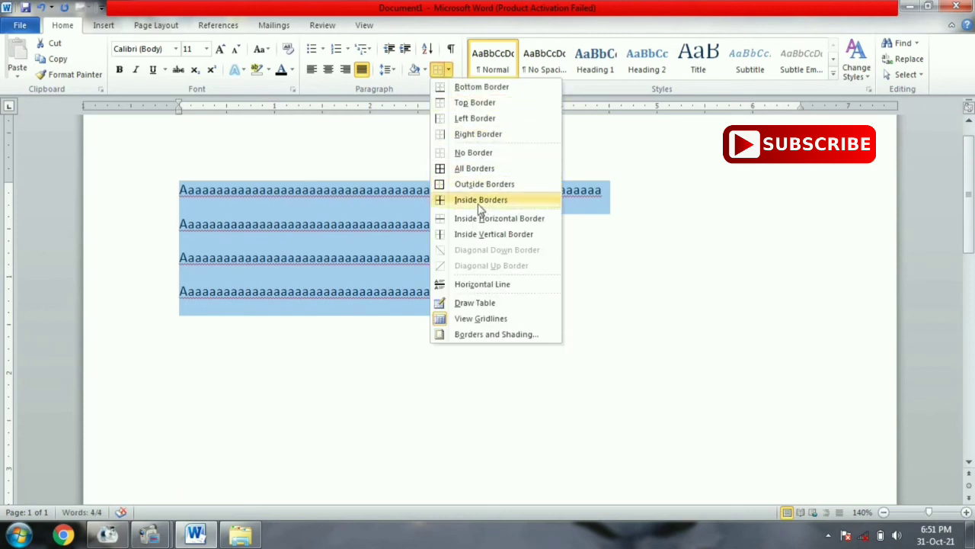
left_click(458, 186)
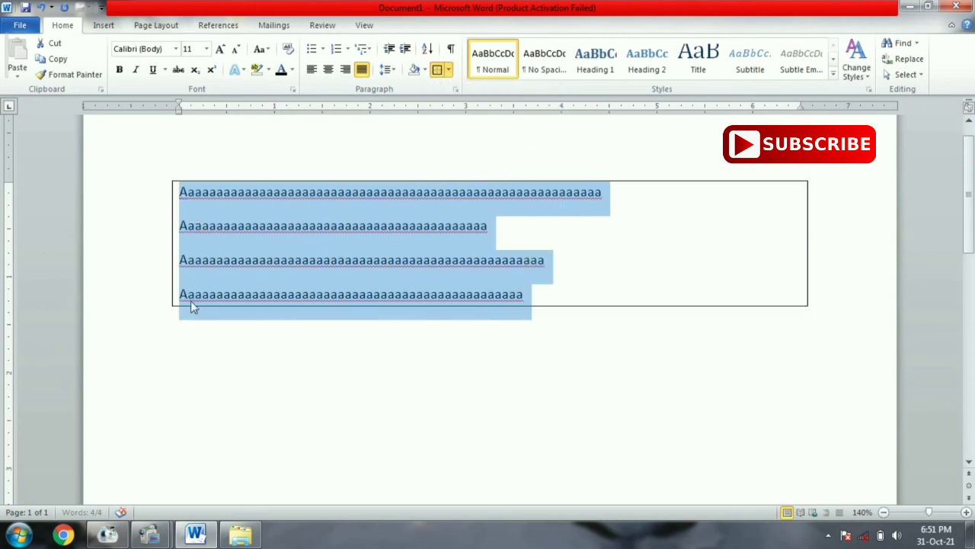
left_click(451, 70)
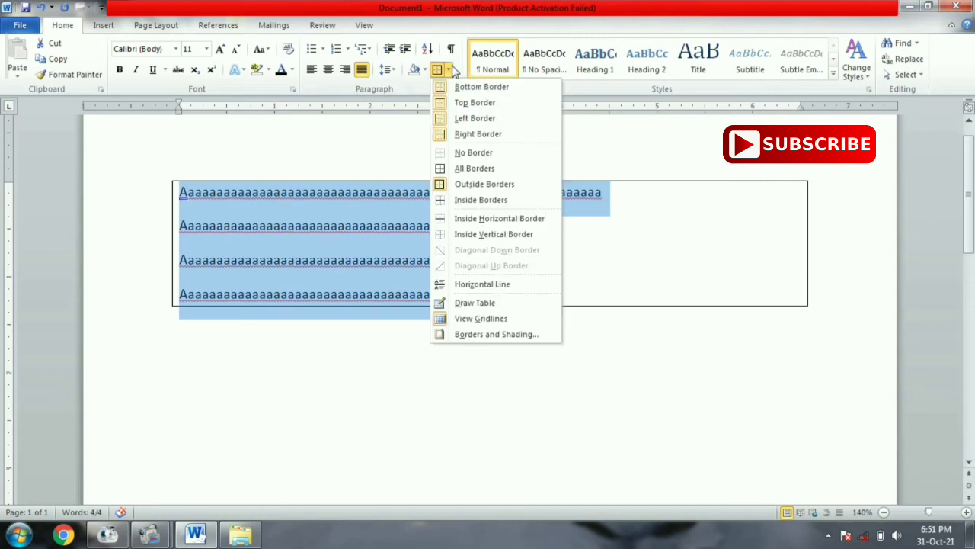
left_click(453, 154)
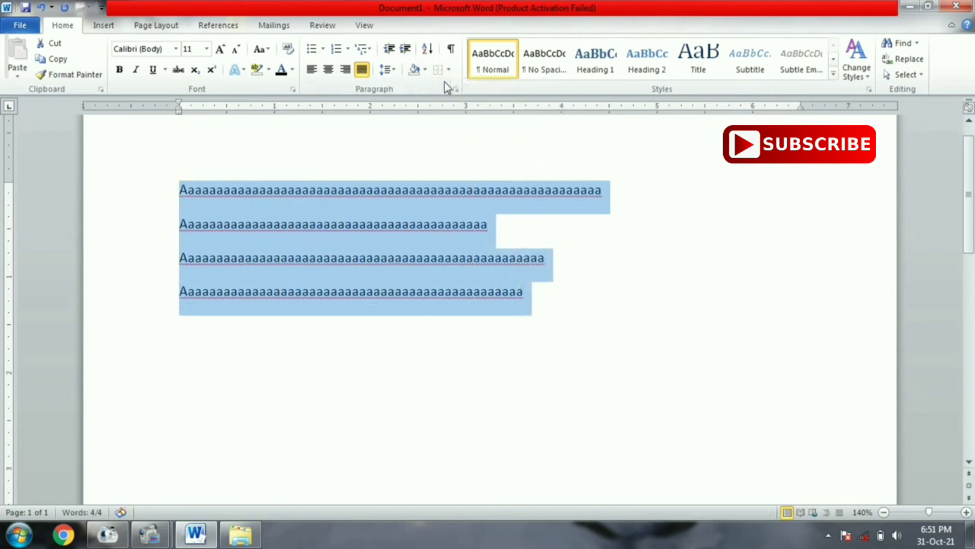
Step: Add bottom, top, left and right borders one by one, then clear all borders
left_click(449, 69)
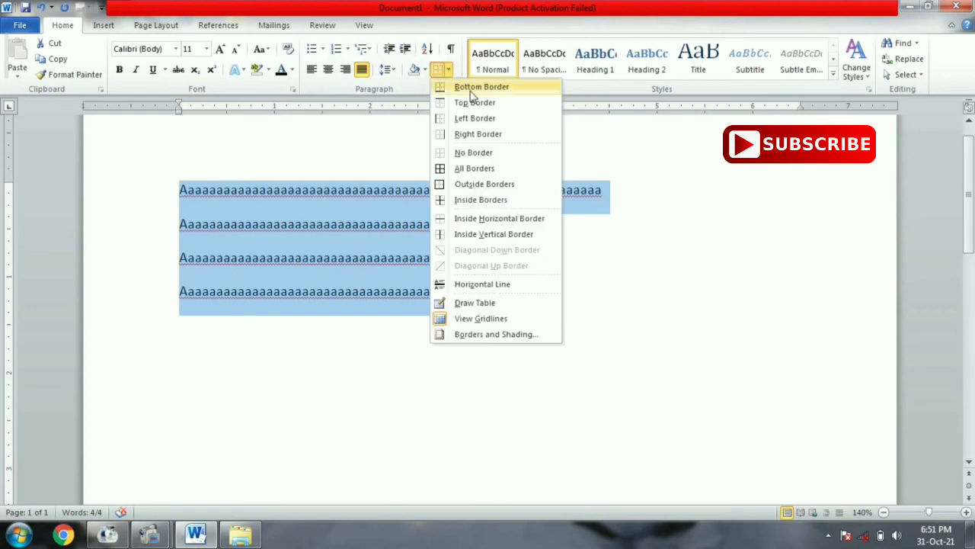
left_click(471, 90)
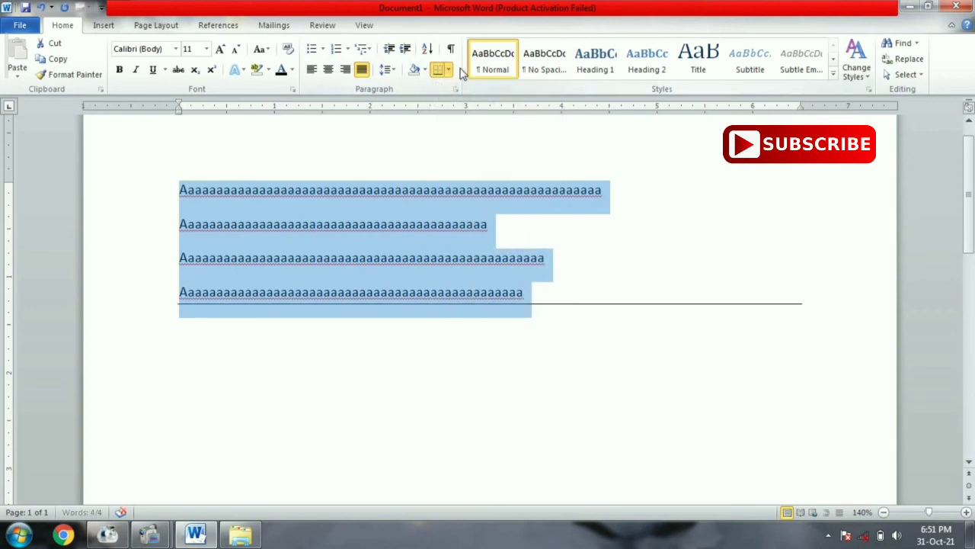
left_click(449, 70)
left_click(463, 106)
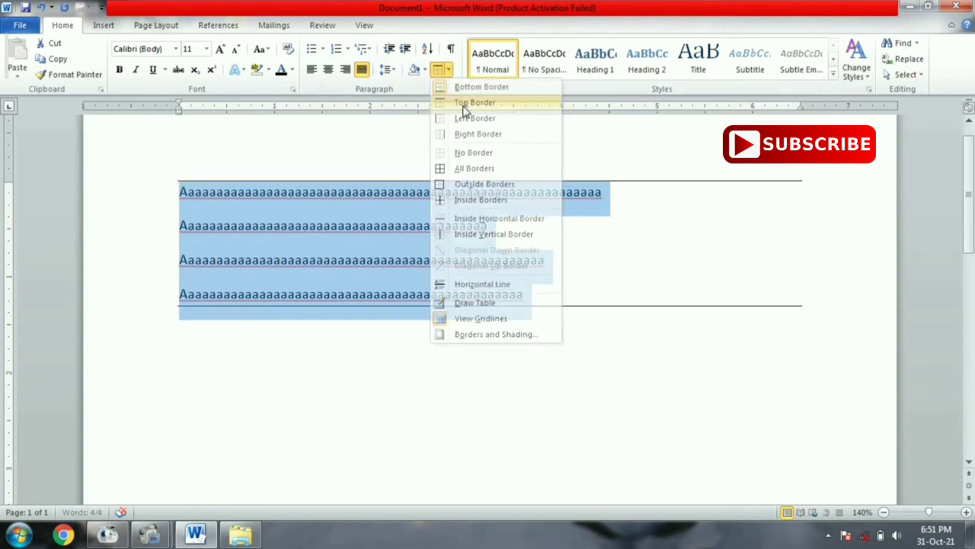
left_click(450, 69)
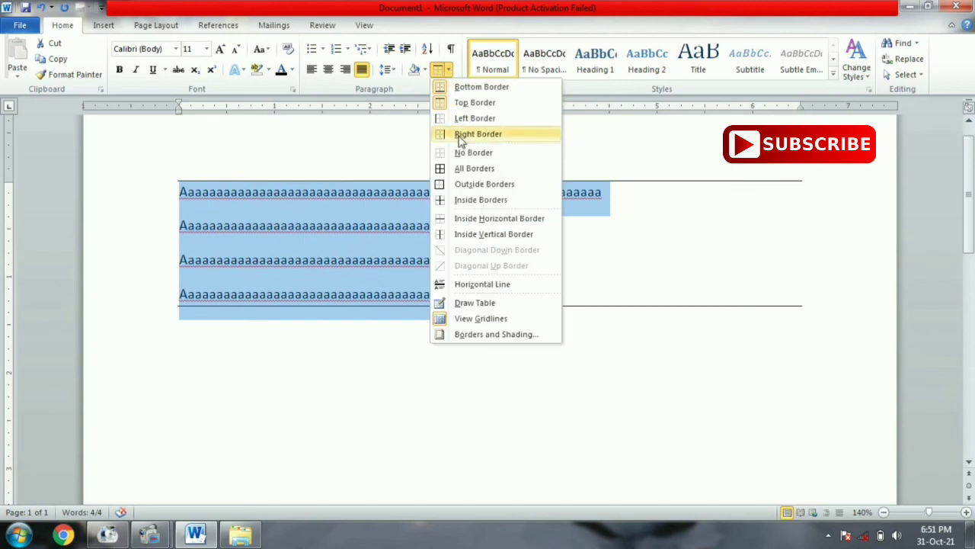
left_click(467, 118)
left_click(450, 69)
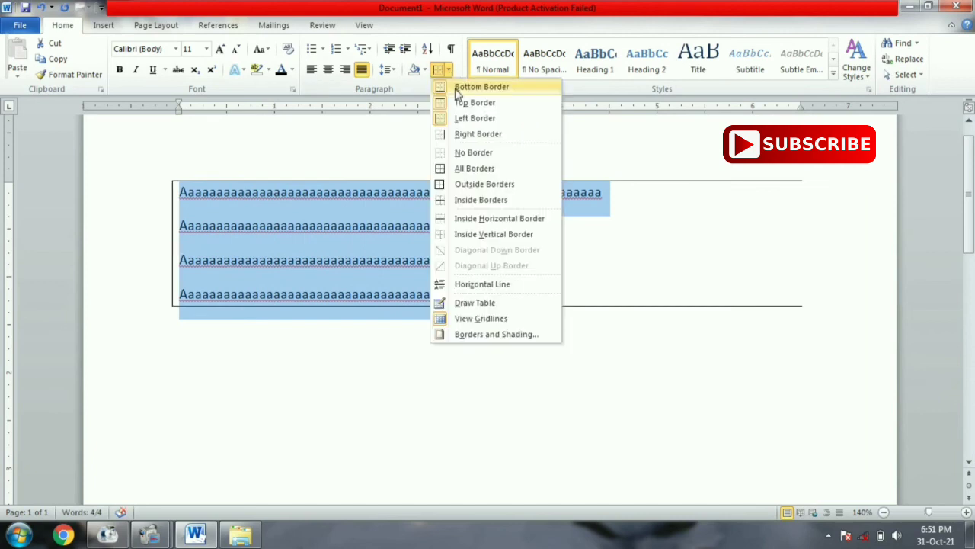
left_click(457, 134)
left_click(449, 69)
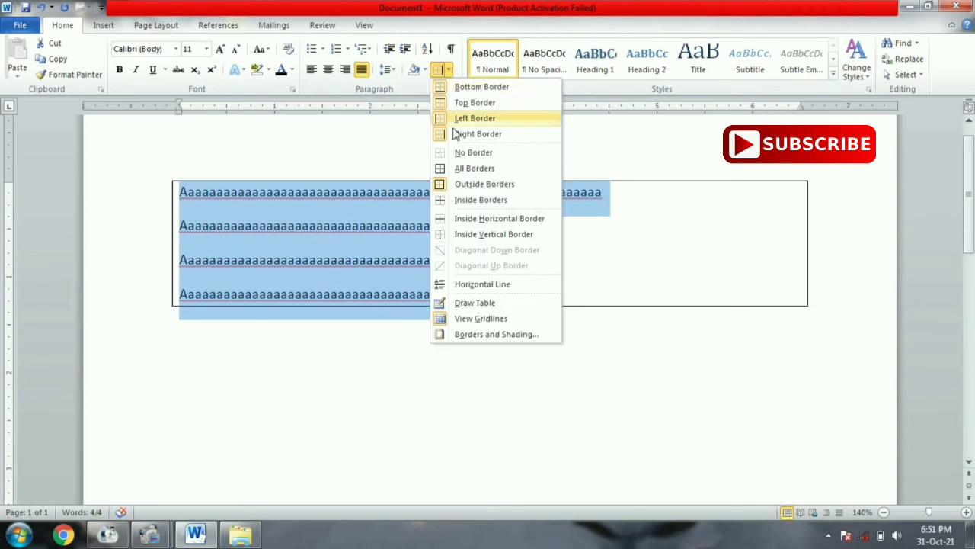
left_click(460, 152)
Step: Apply All Borders and then Outside Borders again, removing each with No Border
left_click(450, 70)
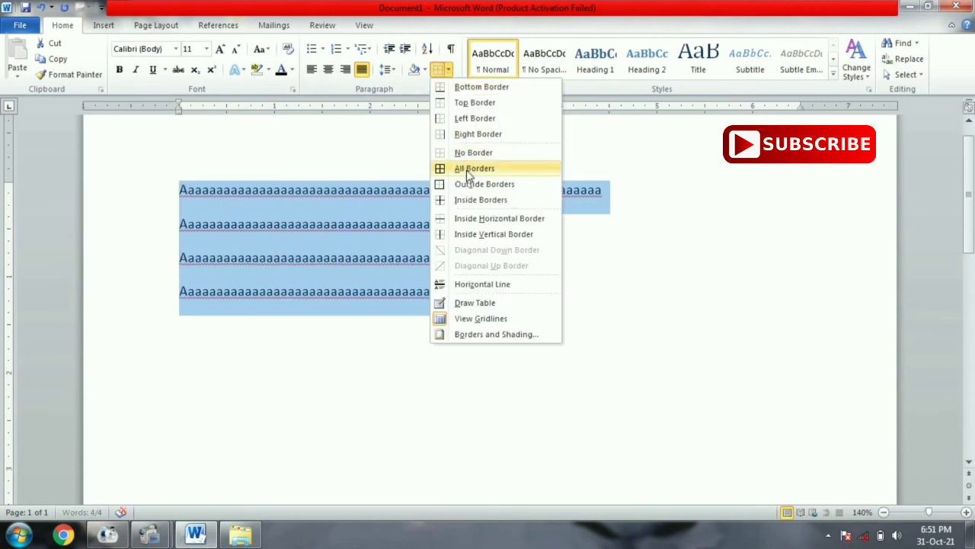
left_click(468, 168)
left_click(450, 69)
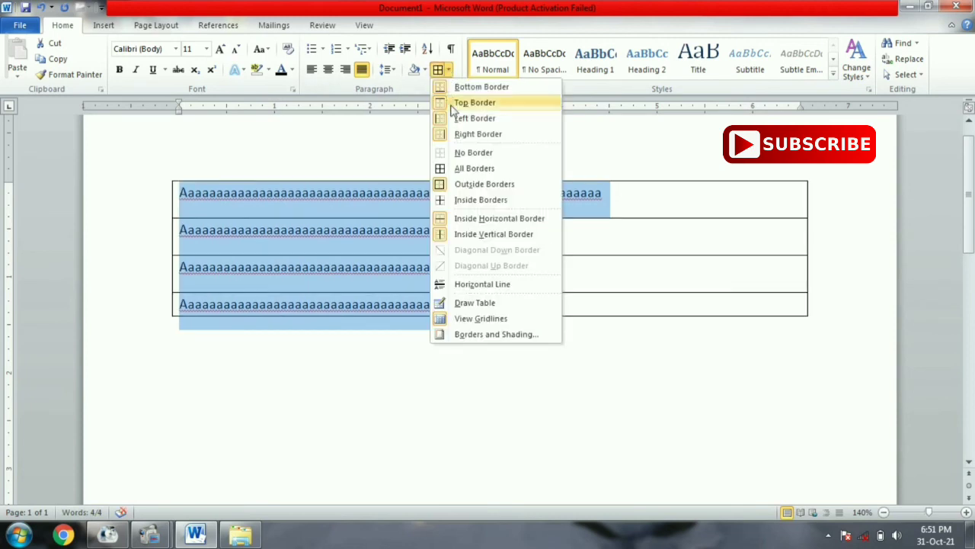
left_click(460, 152)
left_click(449, 69)
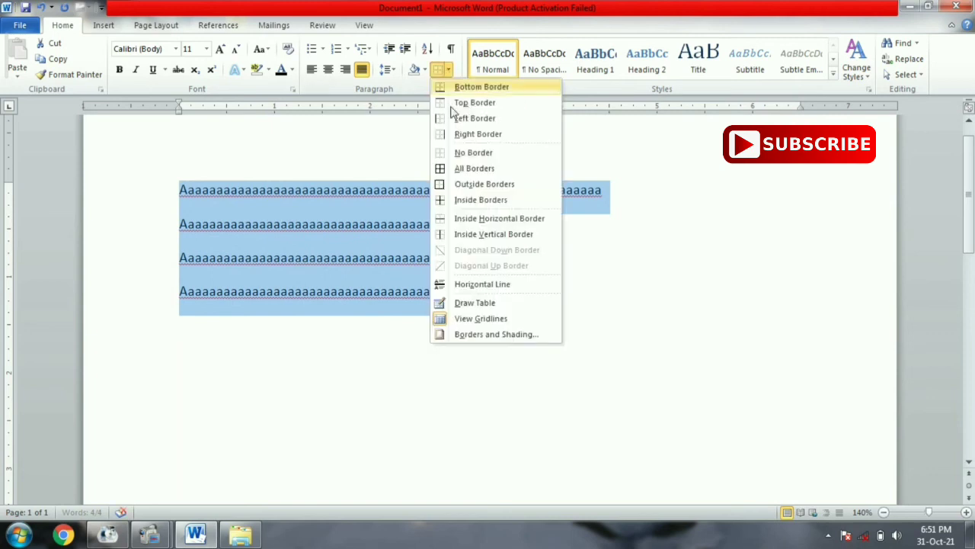
left_click(466, 185)
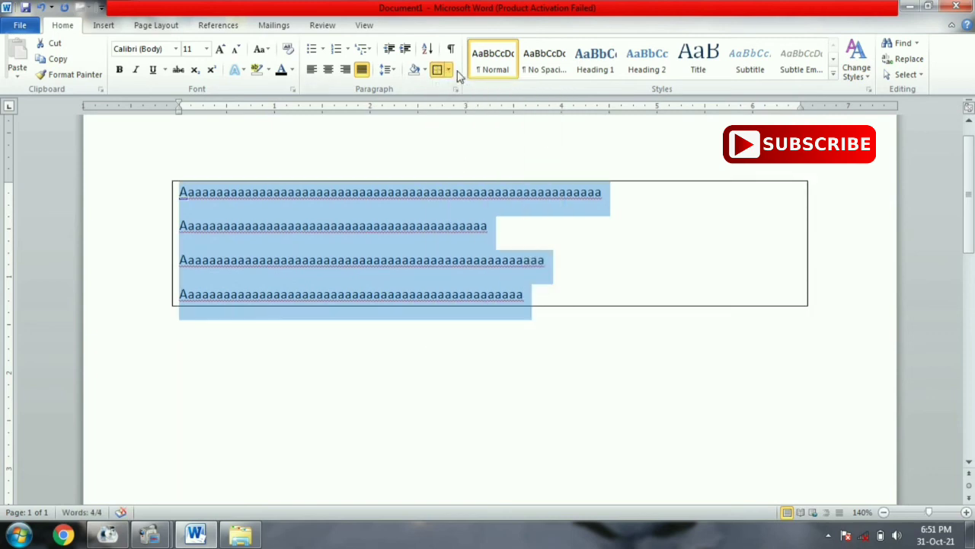
left_click(449, 69)
left_click(461, 154)
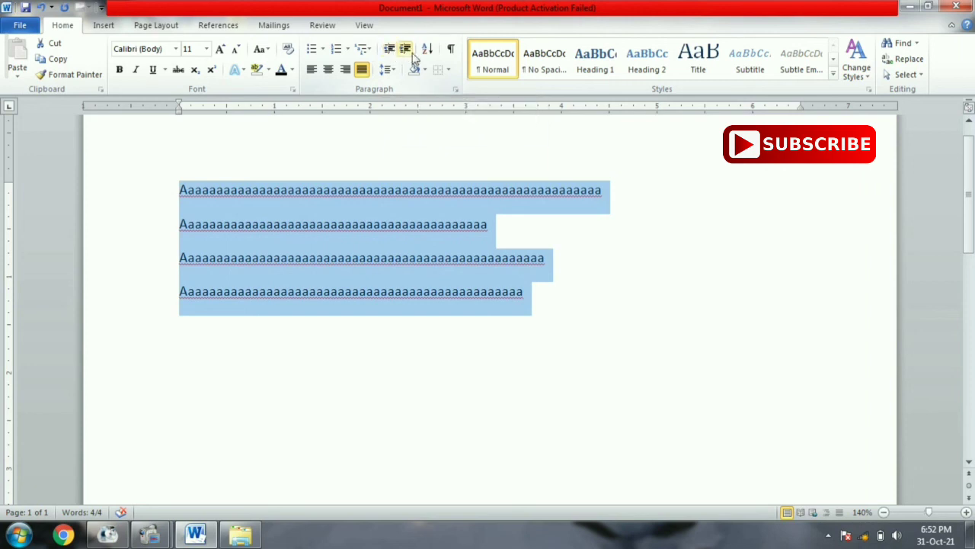
left_click(406, 49)
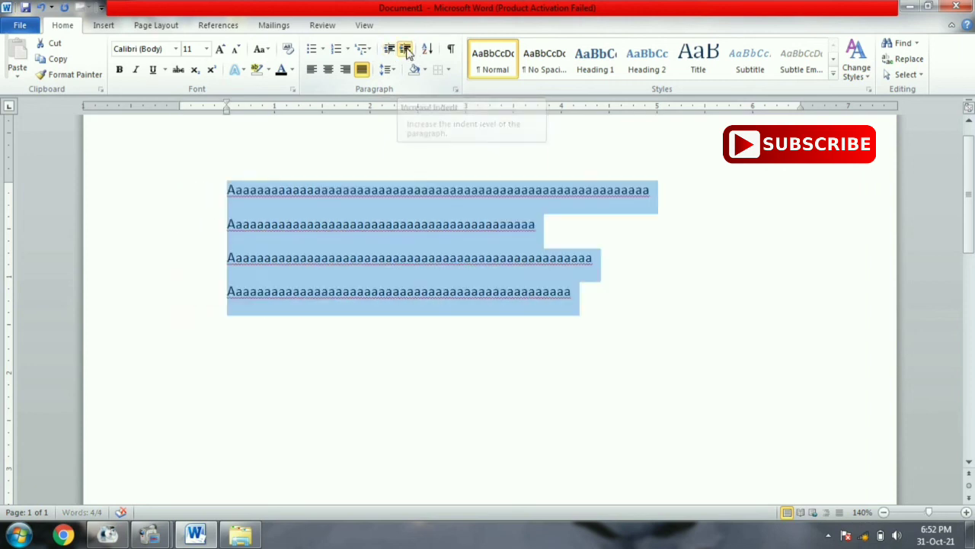
left_click(406, 49)
left_click(406, 49)
left_click(406, 48)
left_click(406, 49)
left_click(406, 49)
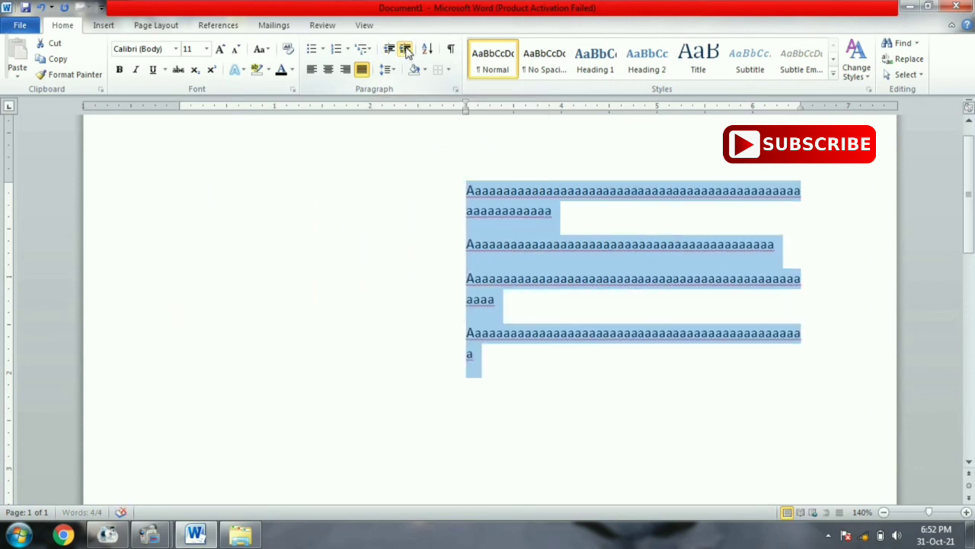
left_click(390, 49)
left_click(390, 49)
left_click(390, 49)
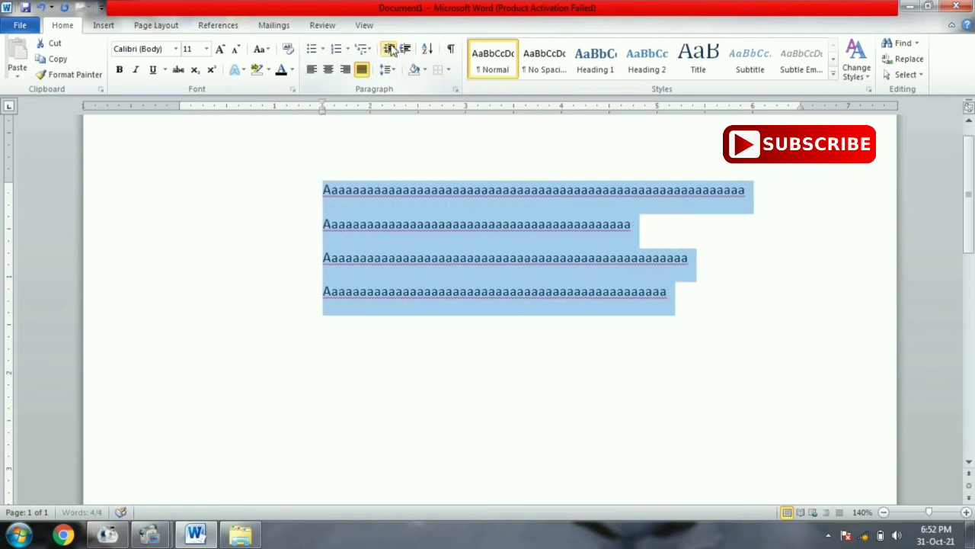
left_click(390, 49)
left_click(390, 49)
left_click(390, 49)
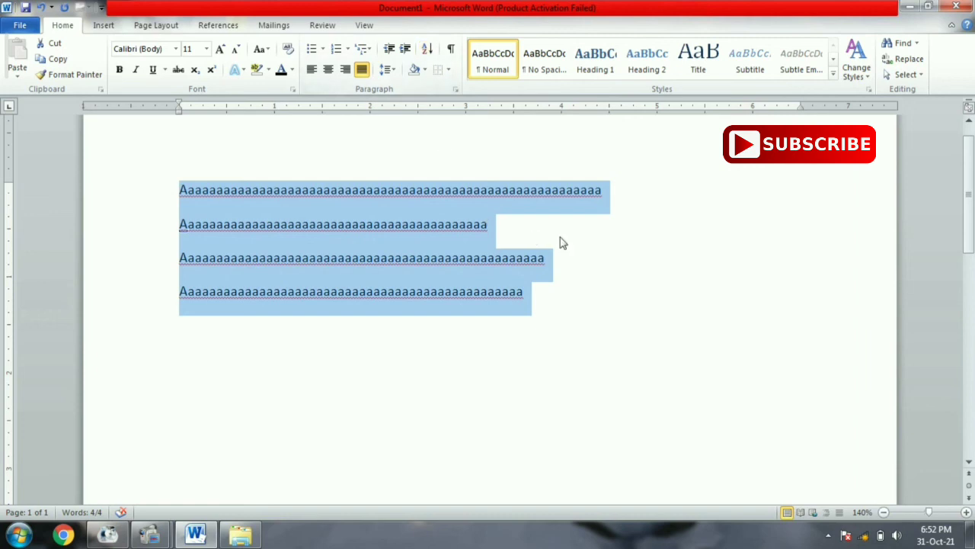
Step: Delete the lines of a's and type 8, 6, 2, 1, 3, 4, one per line
key("Delete")
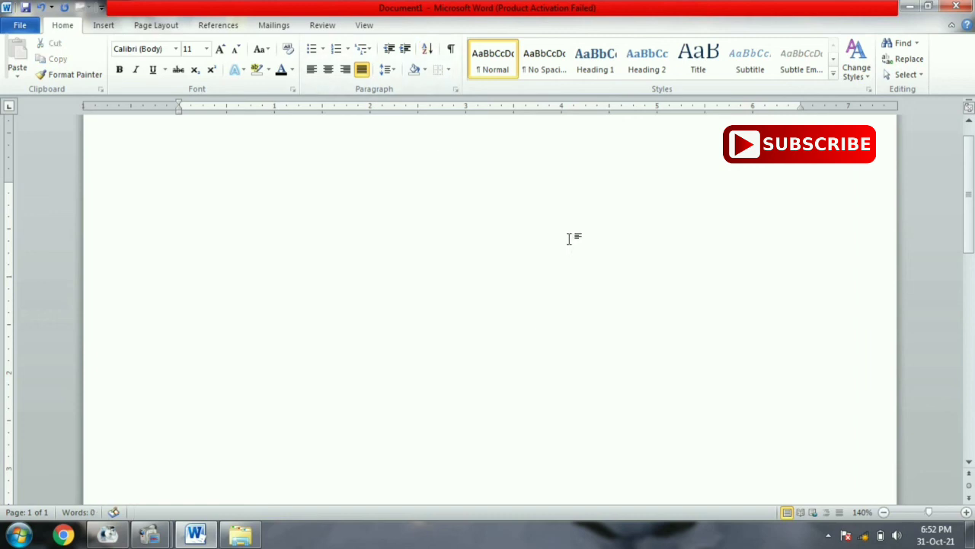
type("8")
key("Return")
type("6")
key("Return")
type("2")
key("Return")
type("1 ")
type("3")
key("Return")
type("4")
key("Return")
Step: Continue the list with 7, 10, 13, 12, 11, 5 and 9, one per line
type("7 ")
type("10 13")
key("Return")
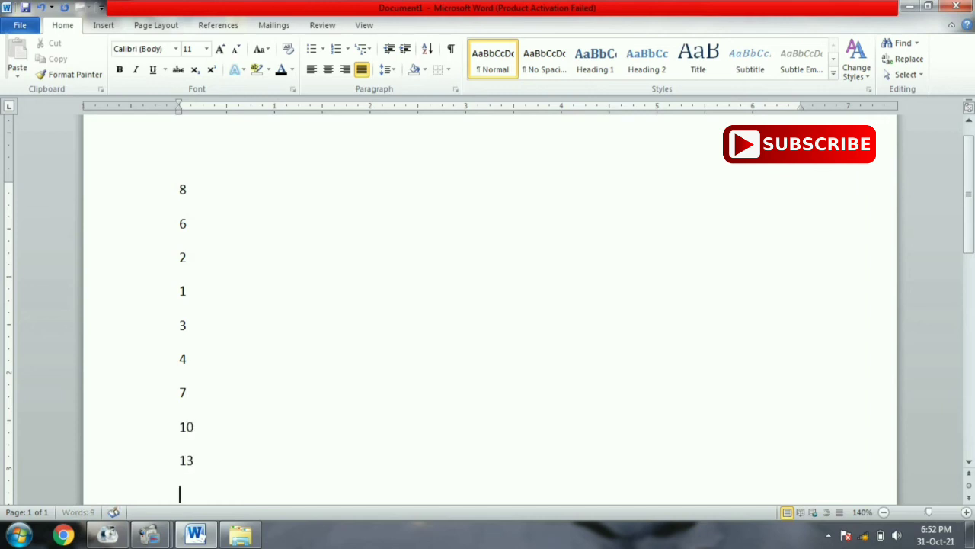
type("12")
key("Return")
type("11")
key("Return")
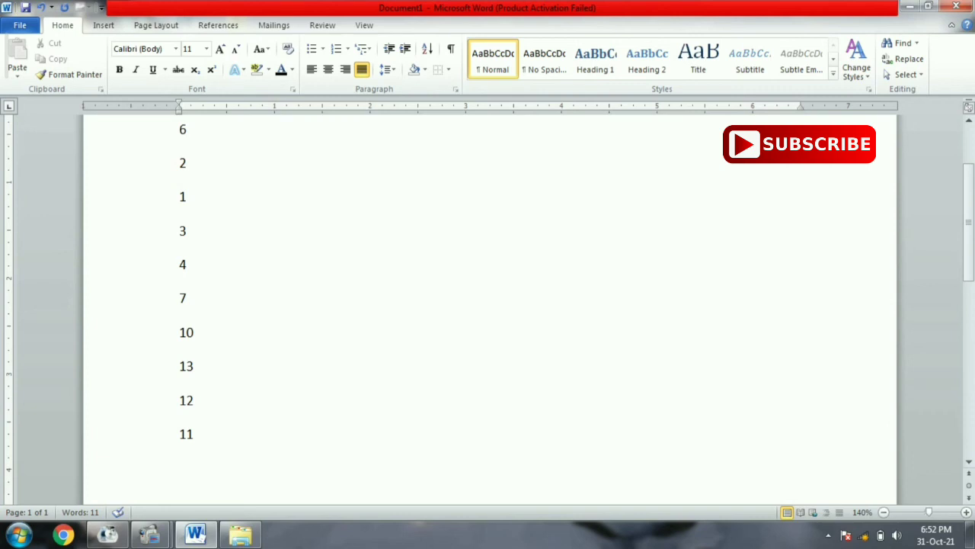
scroll(559, 248, "up", 3)
scroll(274, 287, "down", 1)
scroll(276, 288, "down", 1)
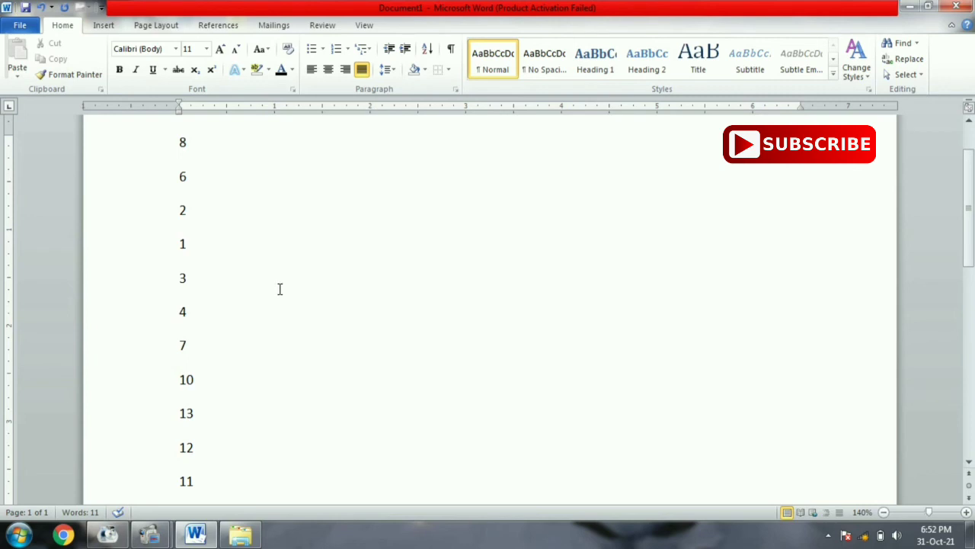
type("5")
key("Return")
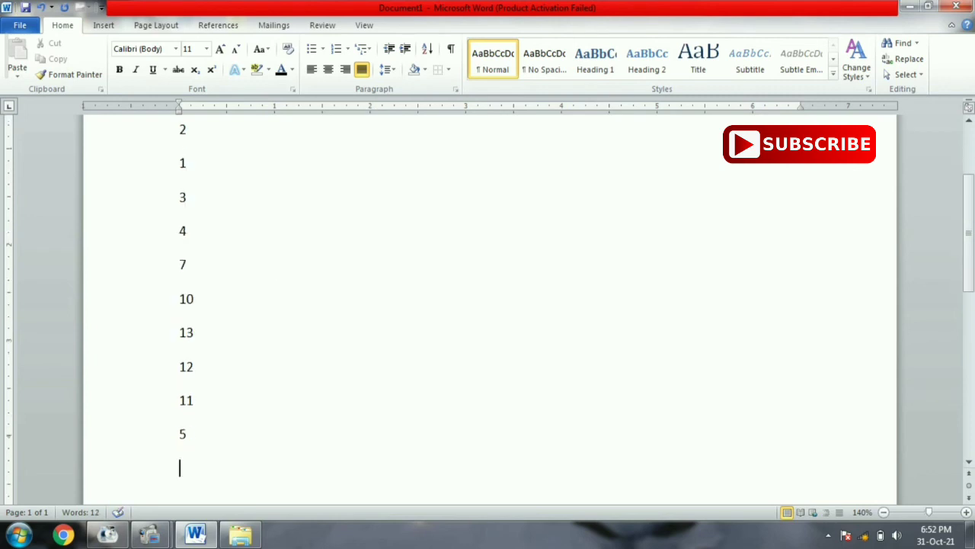
scroll(189, 303, "up", 2)
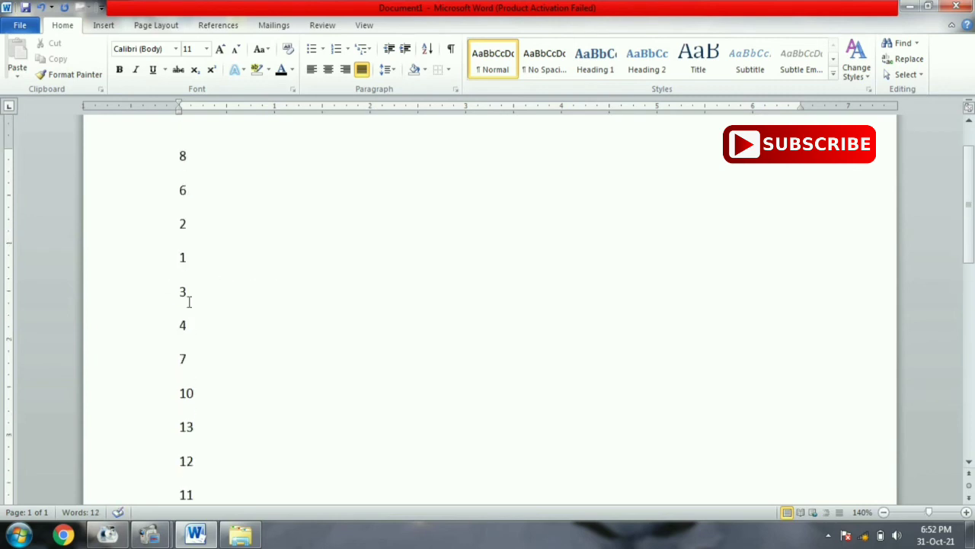
scroll(189, 303, "down", 2)
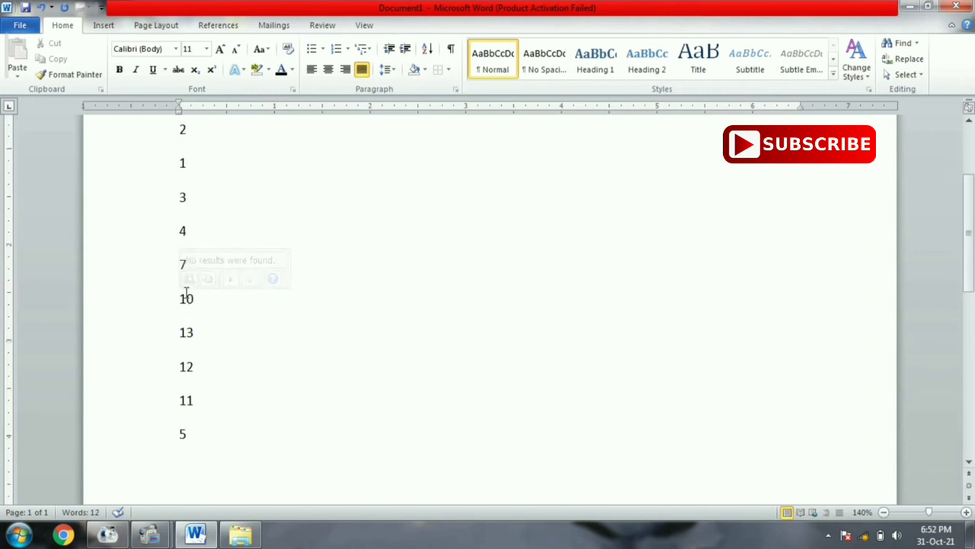
type("9")
key("Return")
scroll(203, 289, "up", 2)
scroll(192, 219, "up", 2)
Step: Select the number list and sort it ascending, then descending
mouse_move(153, 220)
left_mouse_down()
mouse_move(210, 512)
mouse_move(211, 495)
left_mouse_up()
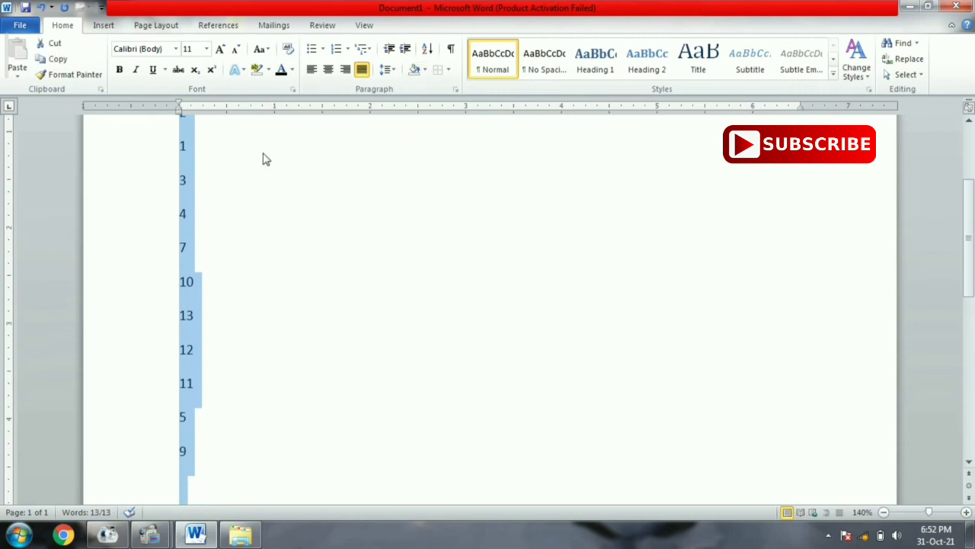
scroll(225, 255, "up", 1)
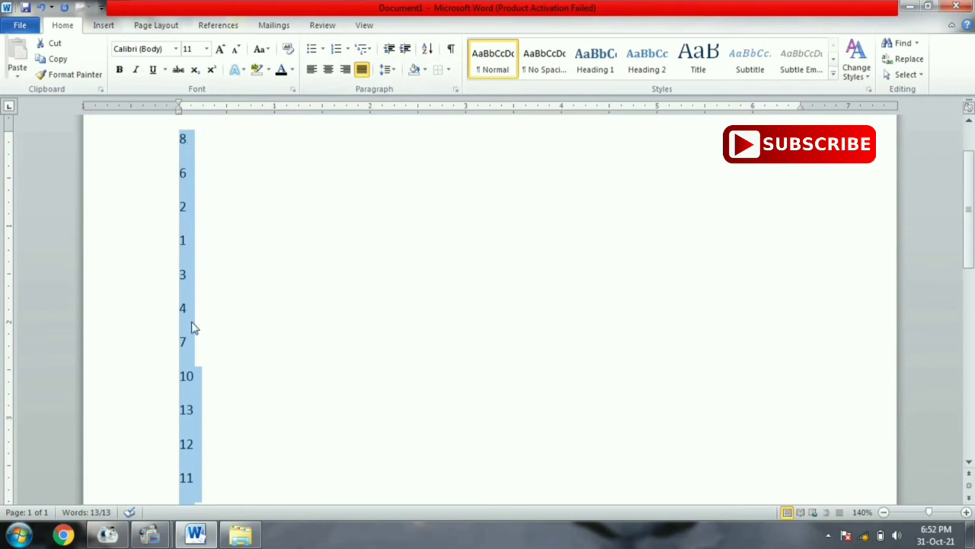
left_click(427, 51)
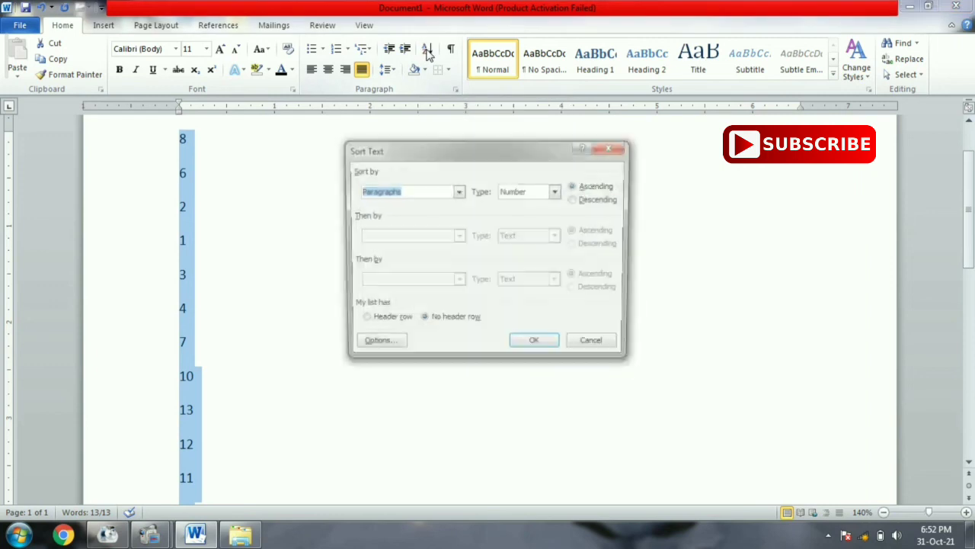
left_click(579, 187)
left_click(537, 345)
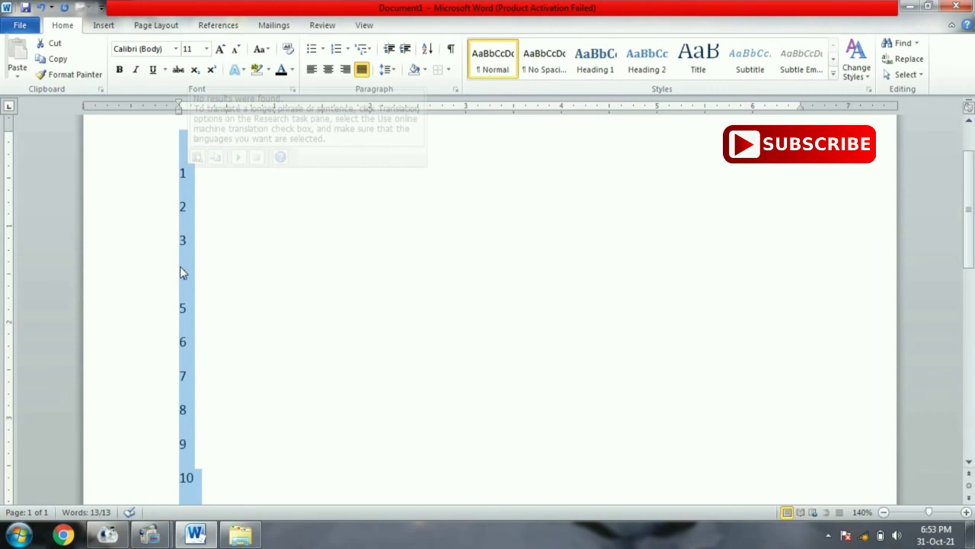
left_click(428, 49)
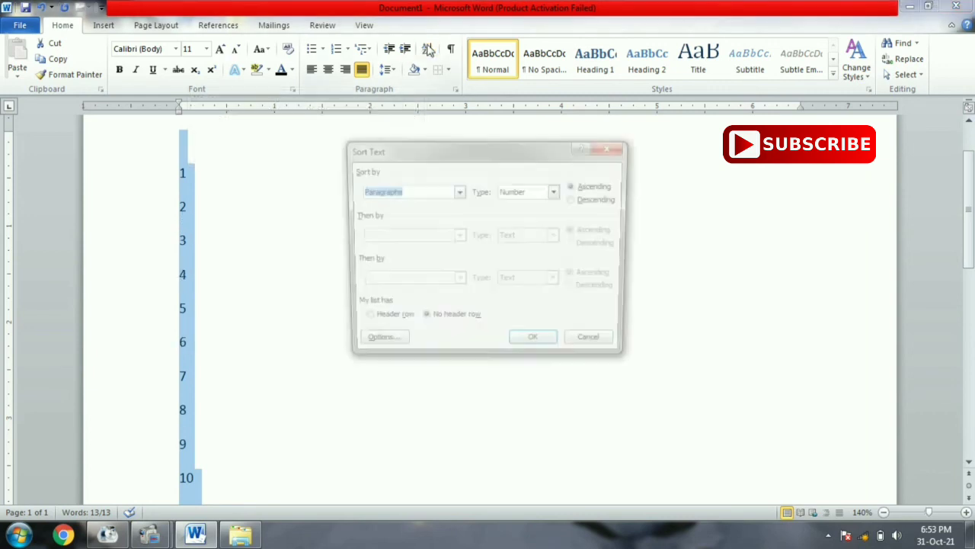
left_click(593, 201)
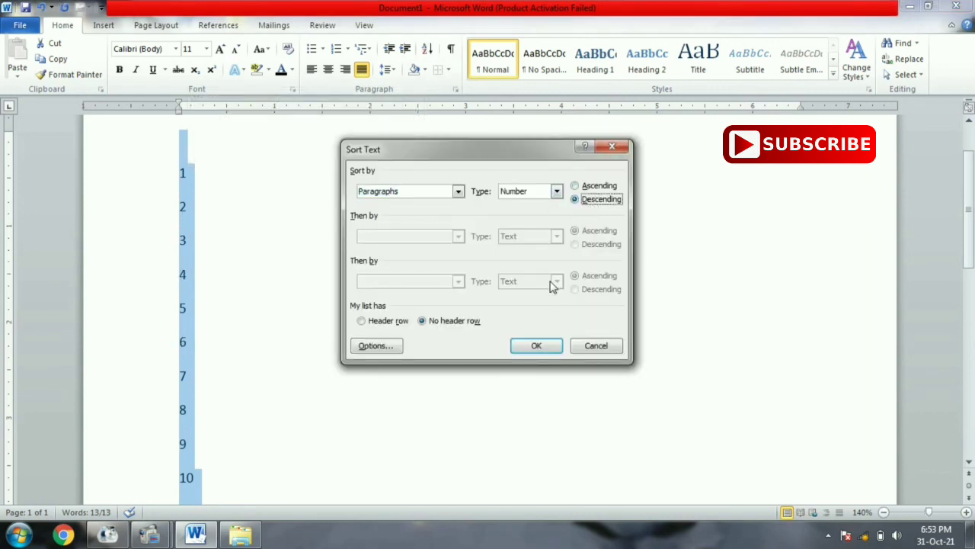
left_click(540, 347)
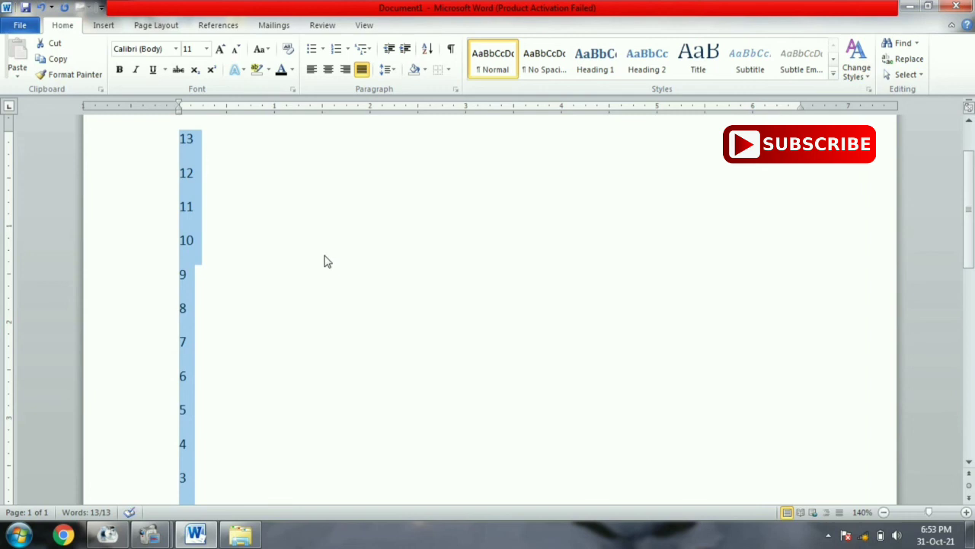
Step: Re-sort the list ascending, descending and ascending again, then delete it
left_click(428, 49)
left_click(586, 189)
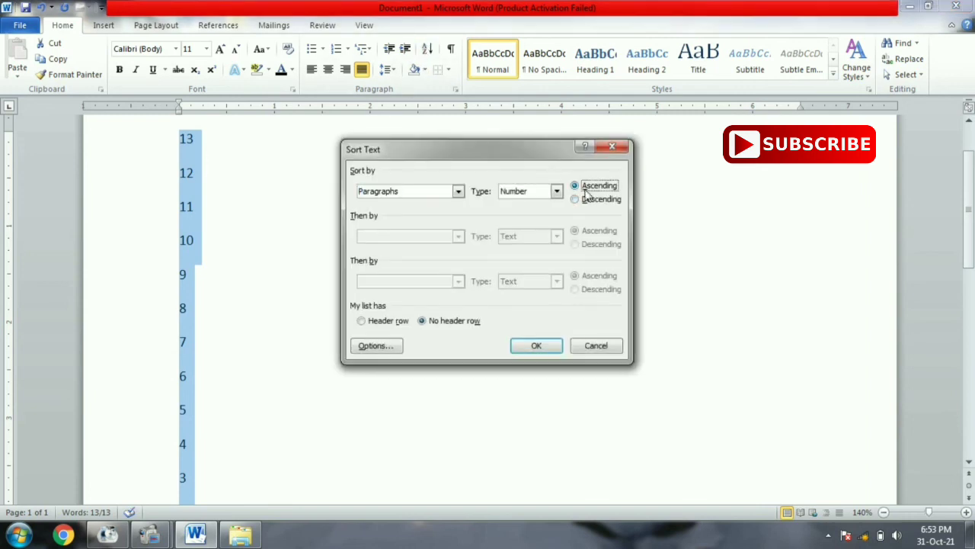
left_click(538, 347)
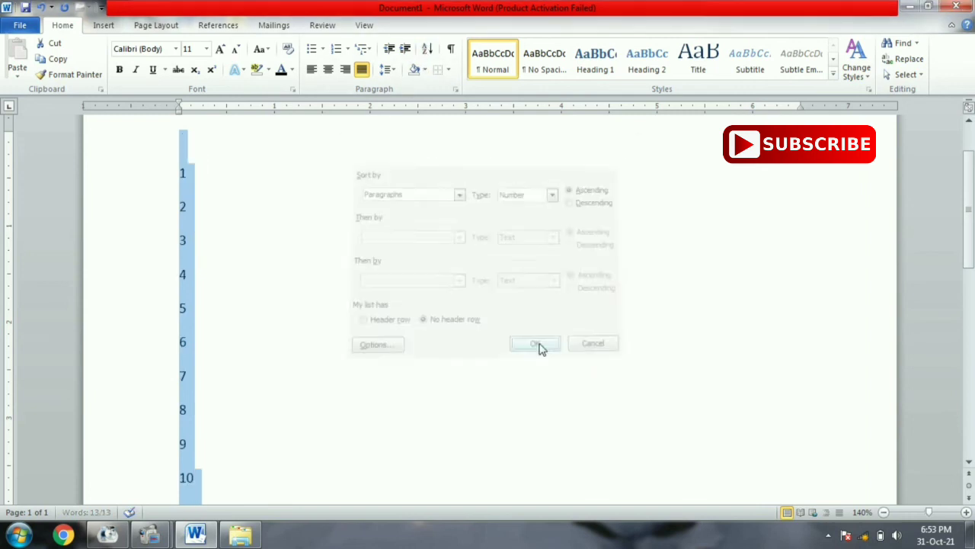
left_click(428, 49)
left_click(591, 200)
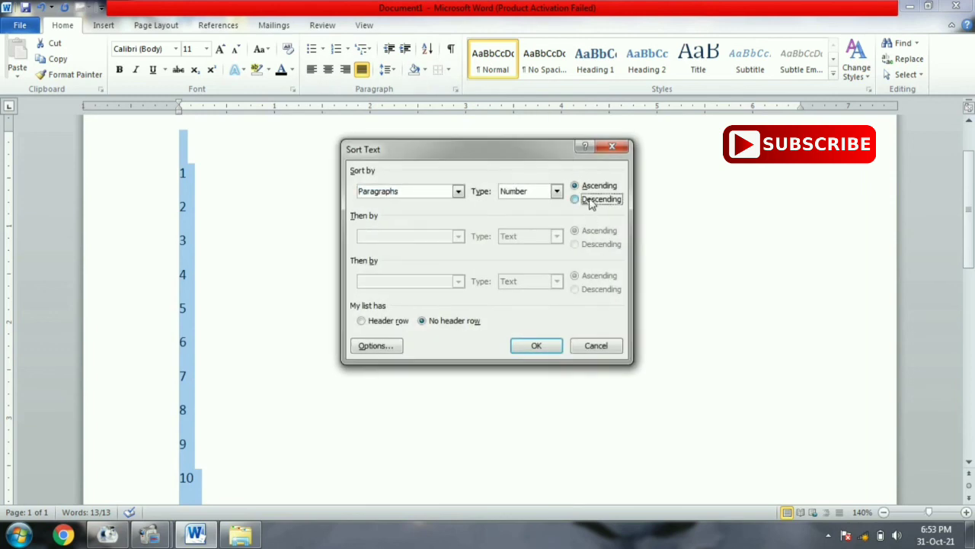
left_click(533, 347)
left_click(429, 49)
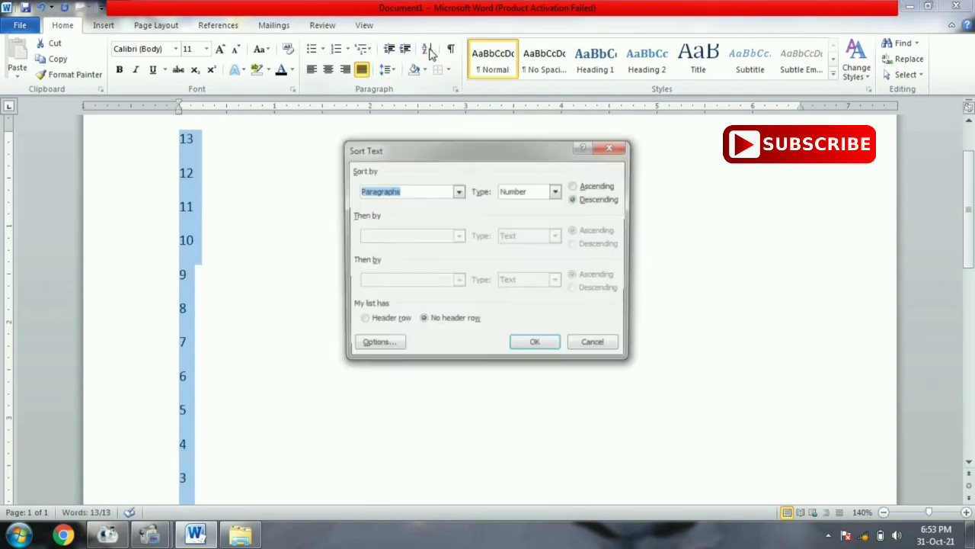
left_click(573, 187)
left_click(540, 346)
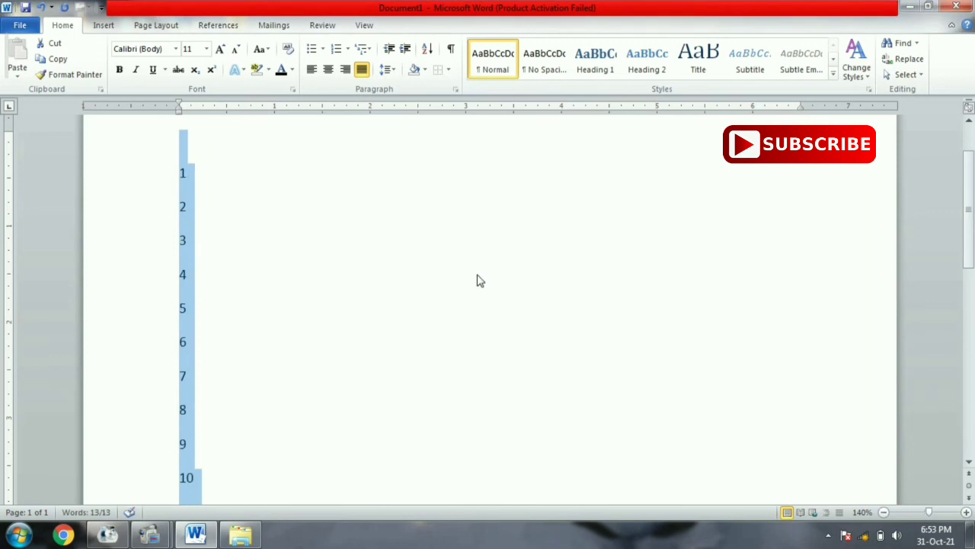
key("Delete")
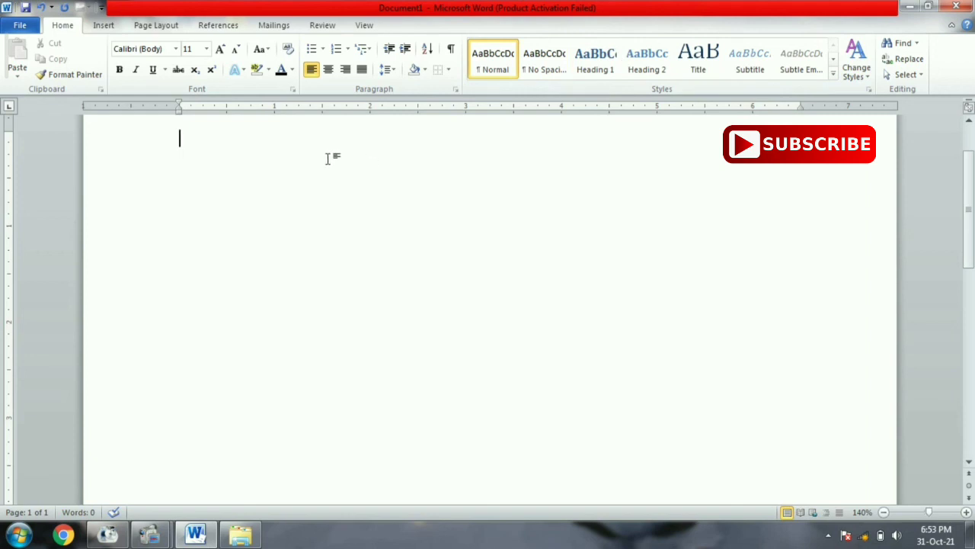
Step: Type 'Digital Computer Bundu' and apply the Intense Quote style to it
type("Digital")
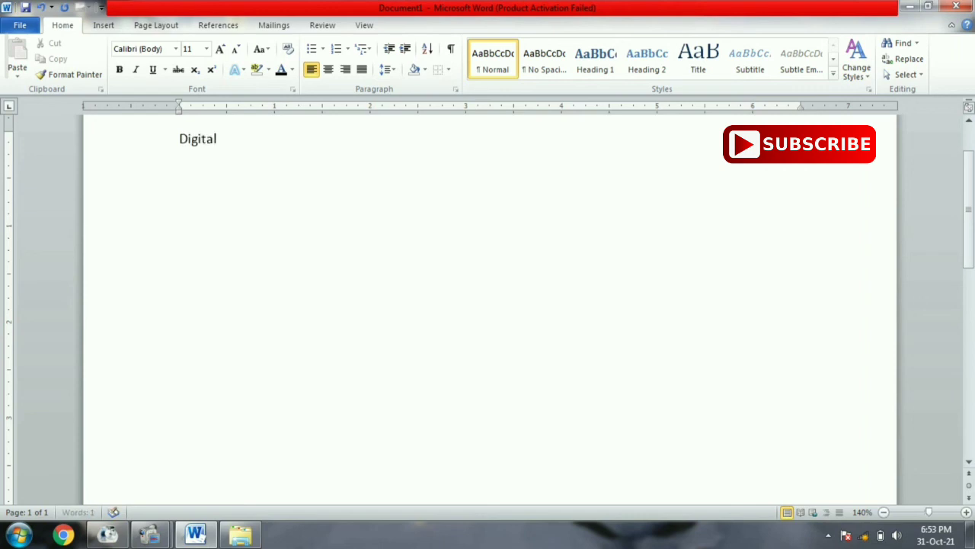
type(" Comp")
type("uter B")
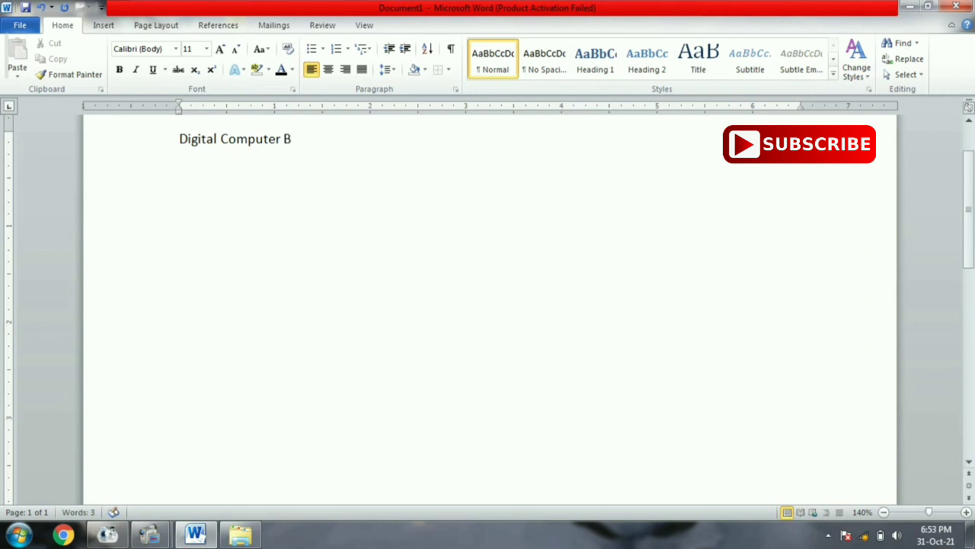
type("undu")
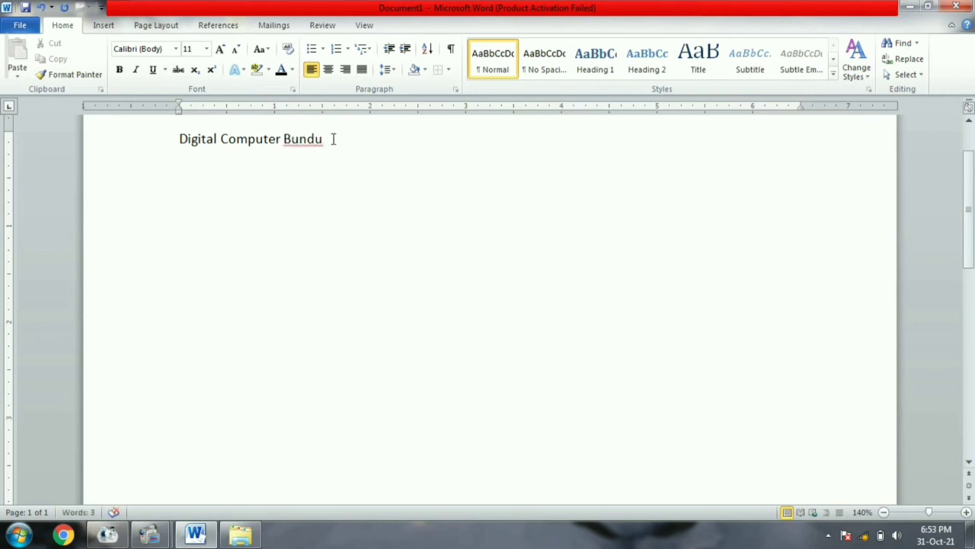
left_click_drag(334, 140, 153, 141)
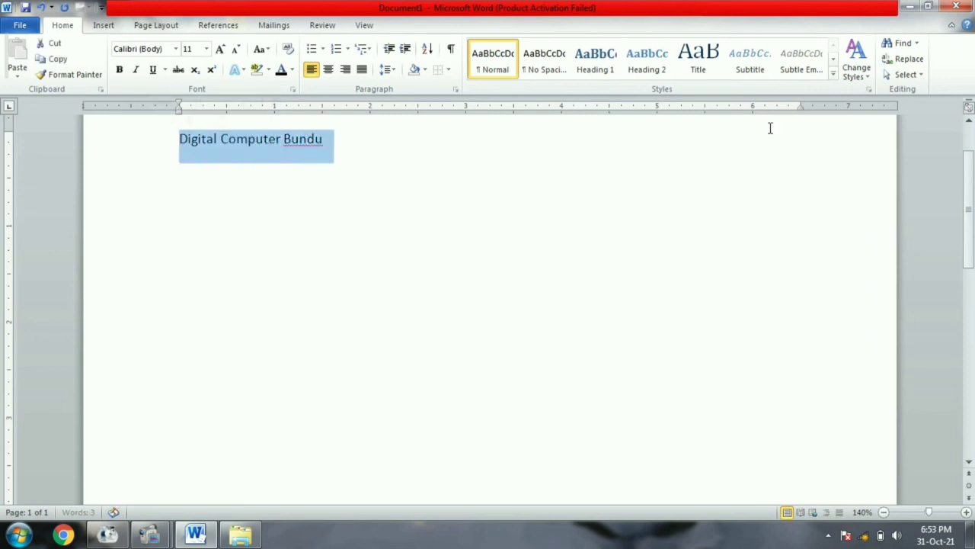
left_click(833, 75)
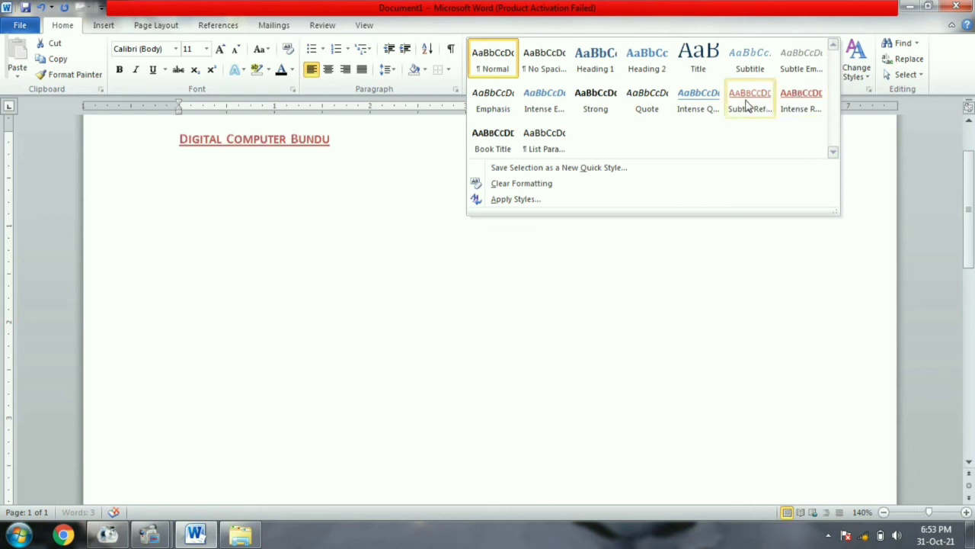
left_click(702, 107)
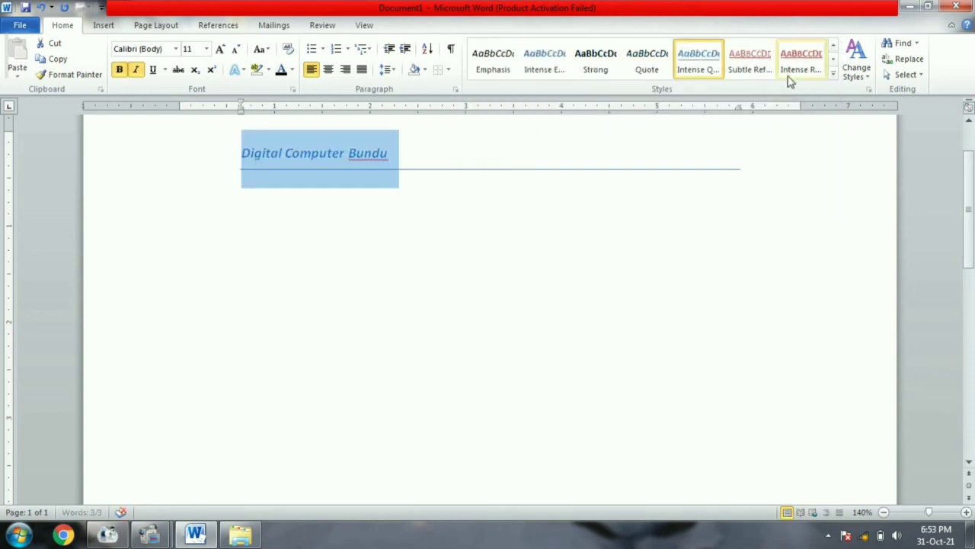
Step: Clear all formatting from the Digital Computer Bundu line
left_click(834, 76)
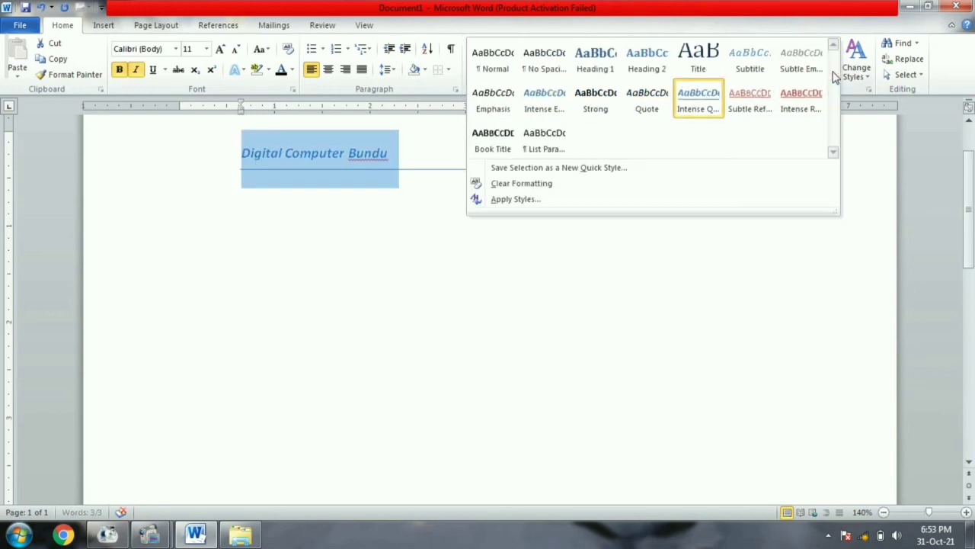
left_click(537, 186)
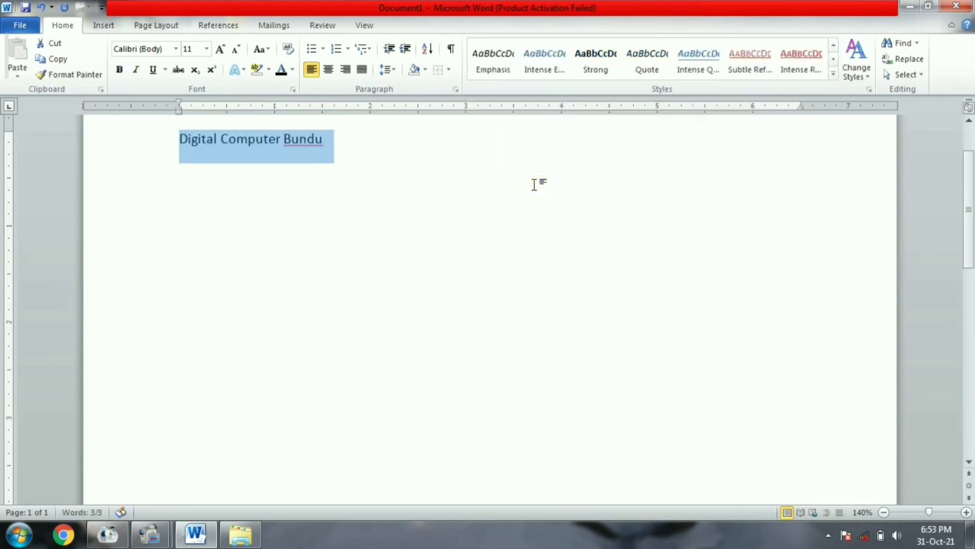
left_click(859, 74)
Step: Preview style set and font options without changing anything, then delete the Digital Computer Bundu line
mouse_move(868, 91)
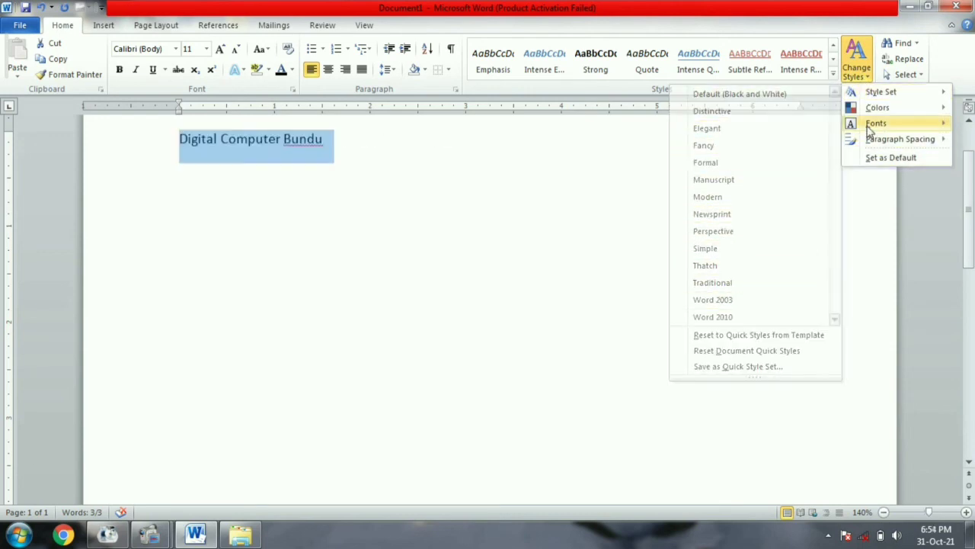
mouse_move(868, 123)
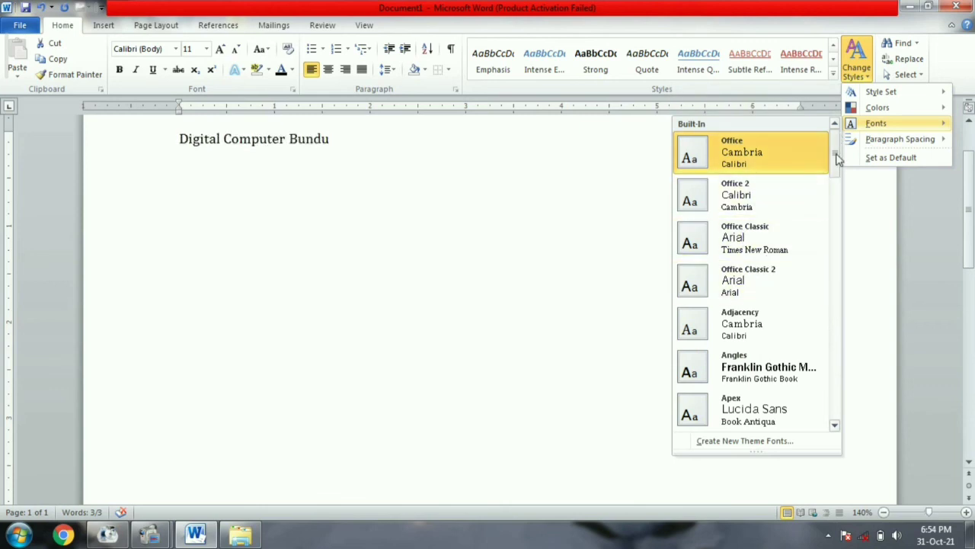
left_click_drag(835, 152, 836, 211)
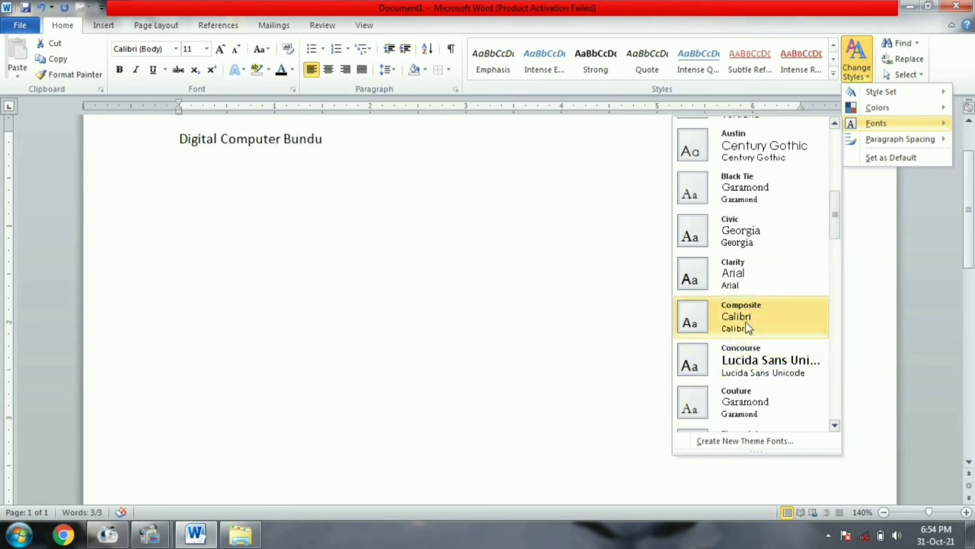
left_click(503, 168)
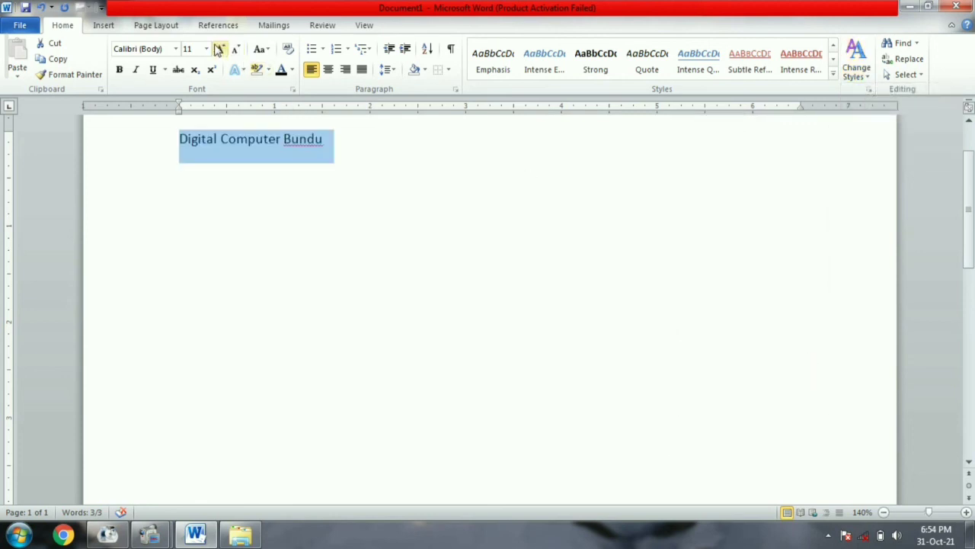
left_click(176, 49)
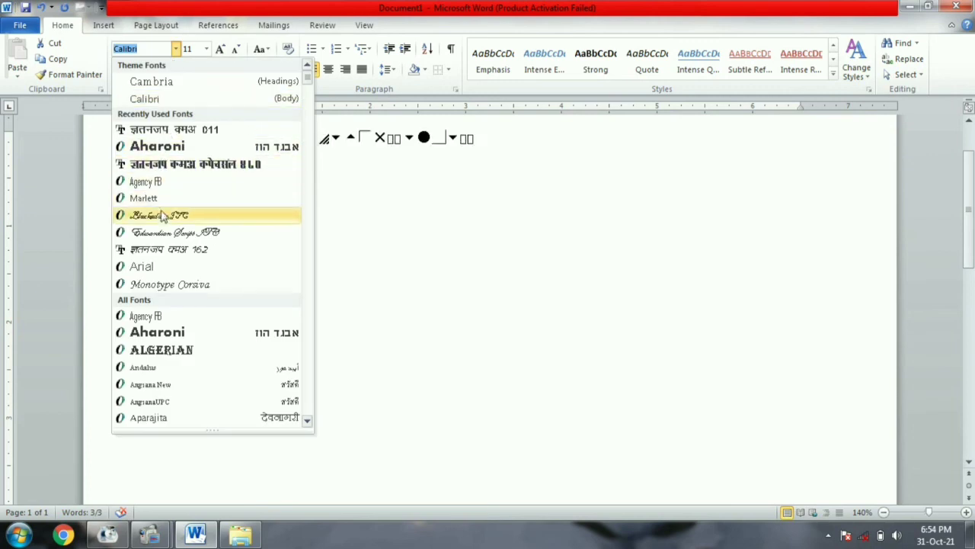
left_click(372, 199)
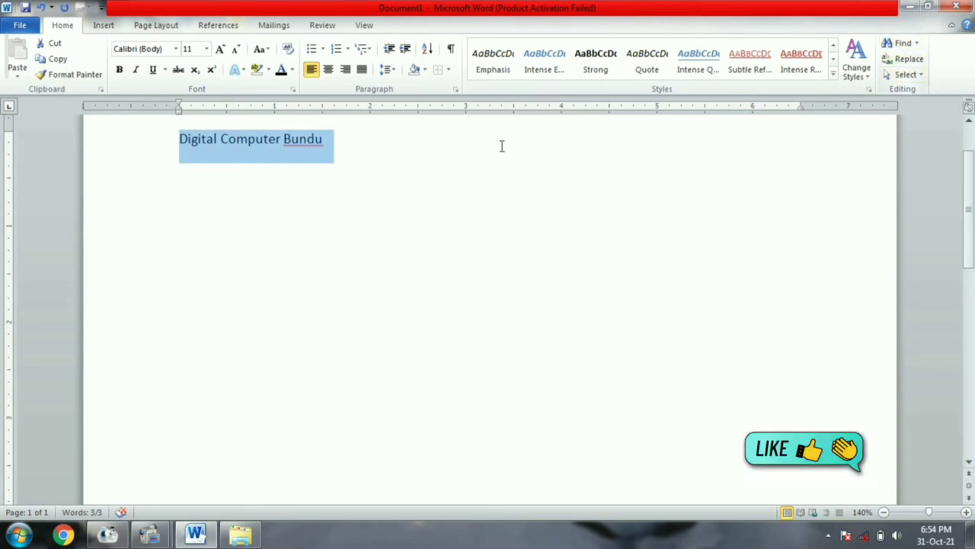
key("Delete")
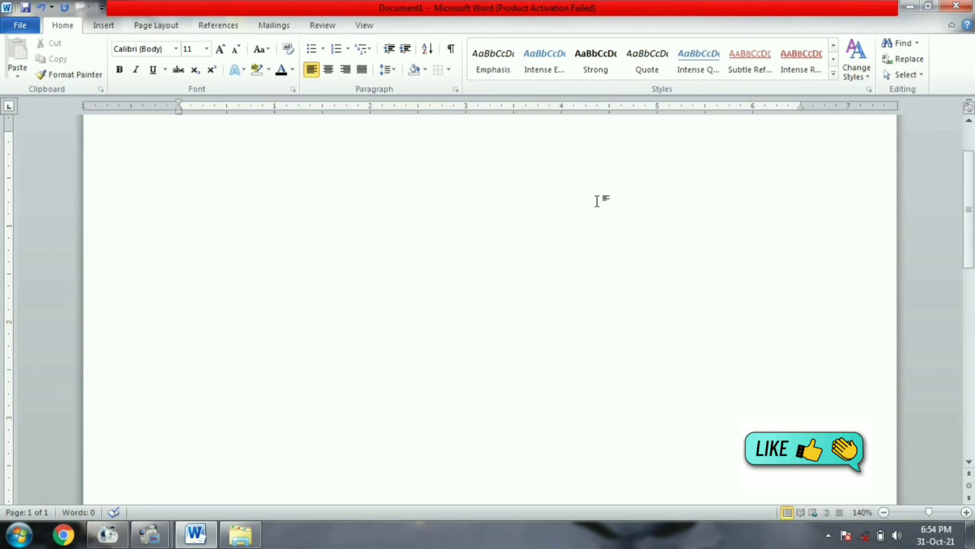
Step: Generate three sample paragraphs with =rand(), select them, and open the Find search pane
type("=ra")
type("nd()")
key("Return")
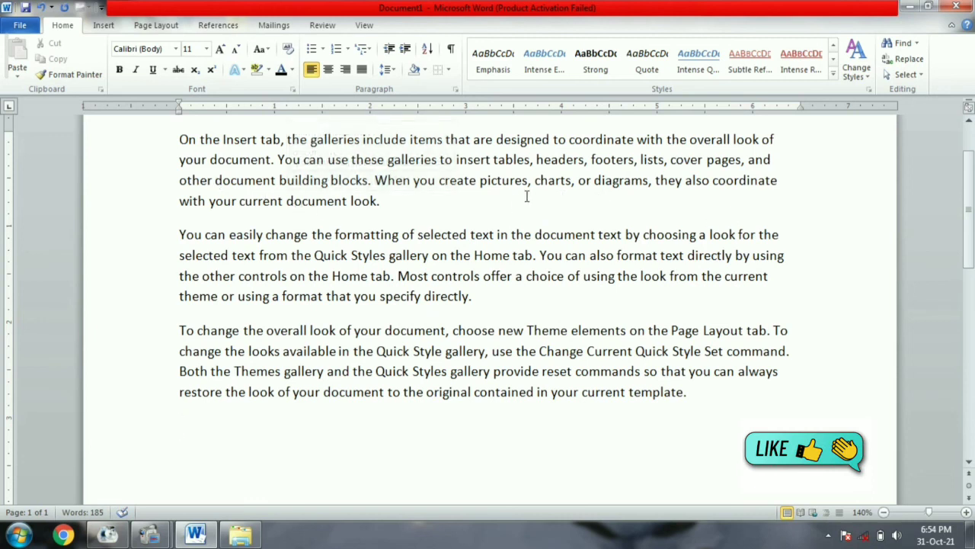
left_click_drag(710, 398, 131, 139)
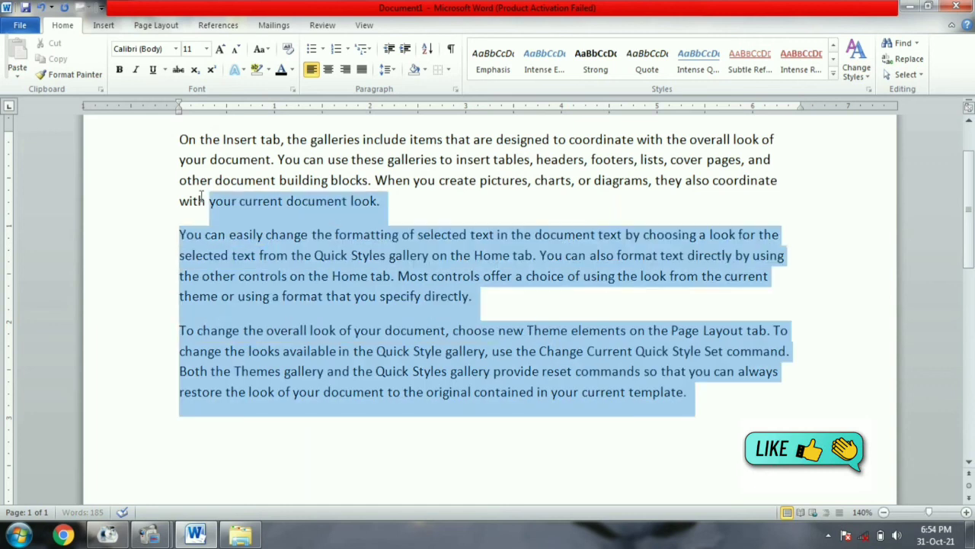
left_click(900, 43)
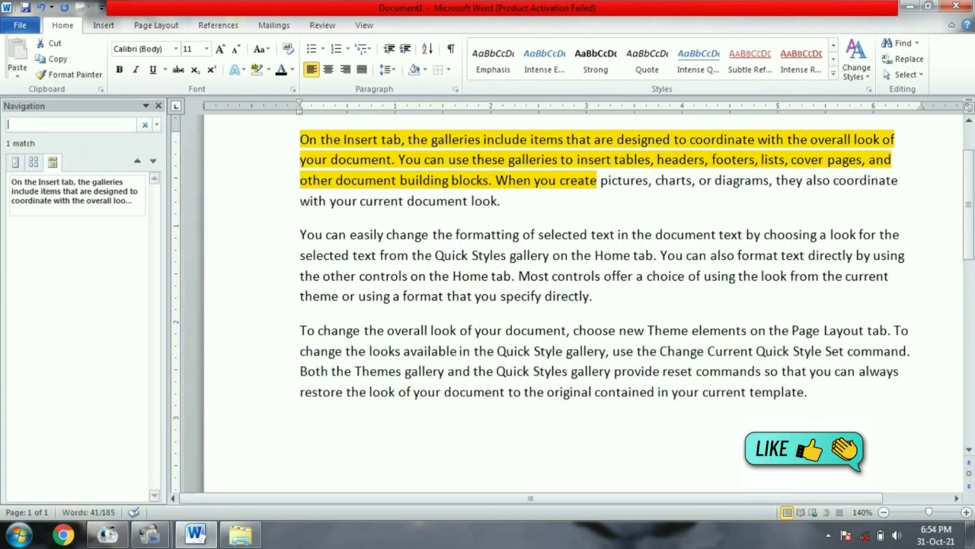
Step: Highlight every 'you', then every 'a', in the search pane, clearing matches between searches
key("ctrl+a")
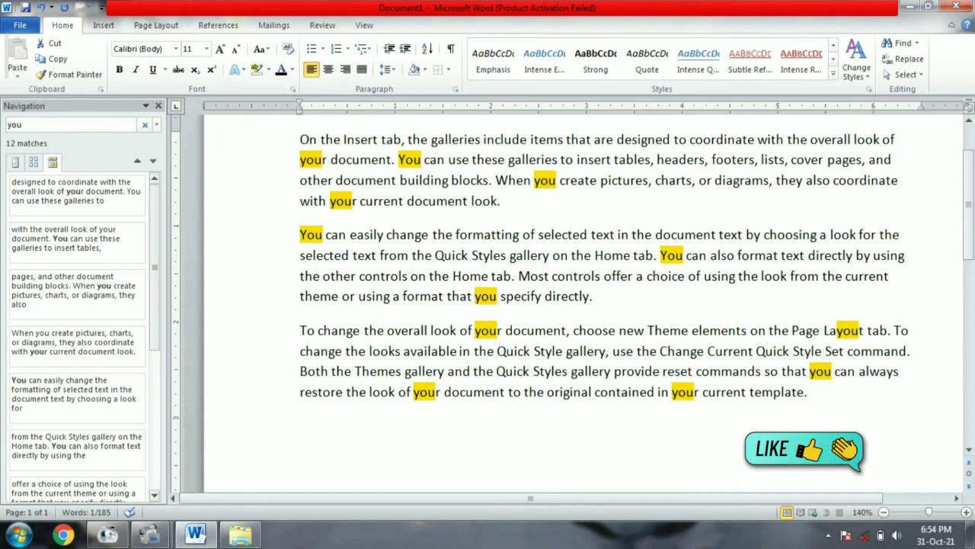
key("ctrl+a")
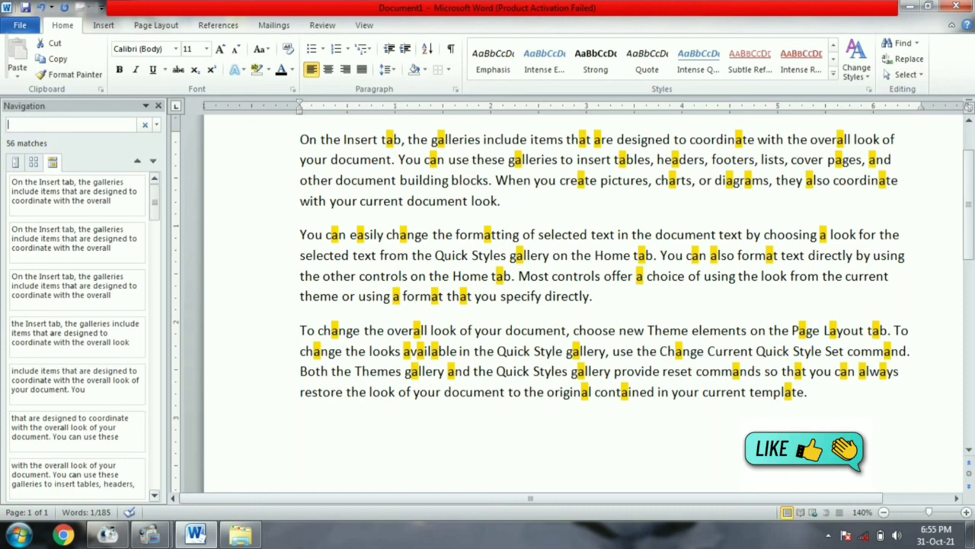
key("ctrl+a")
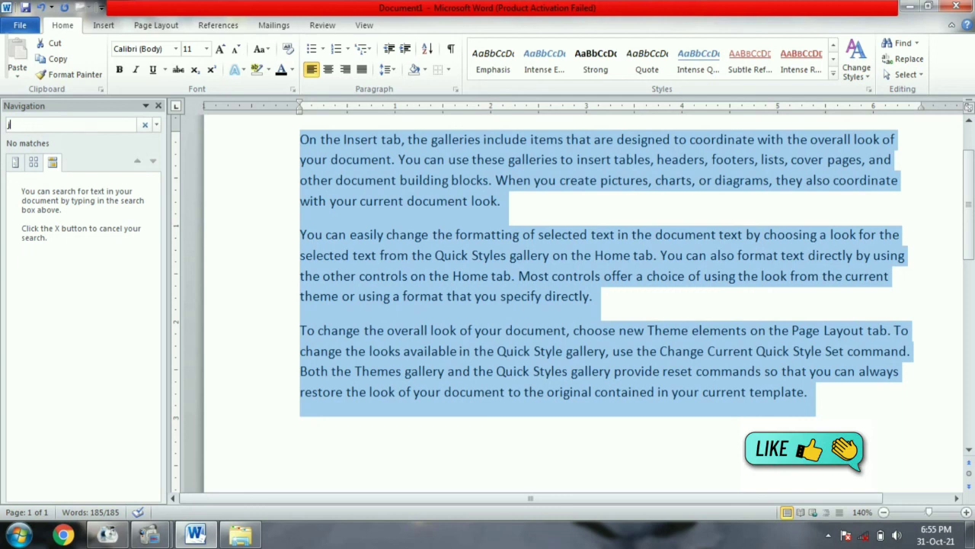
type("z")
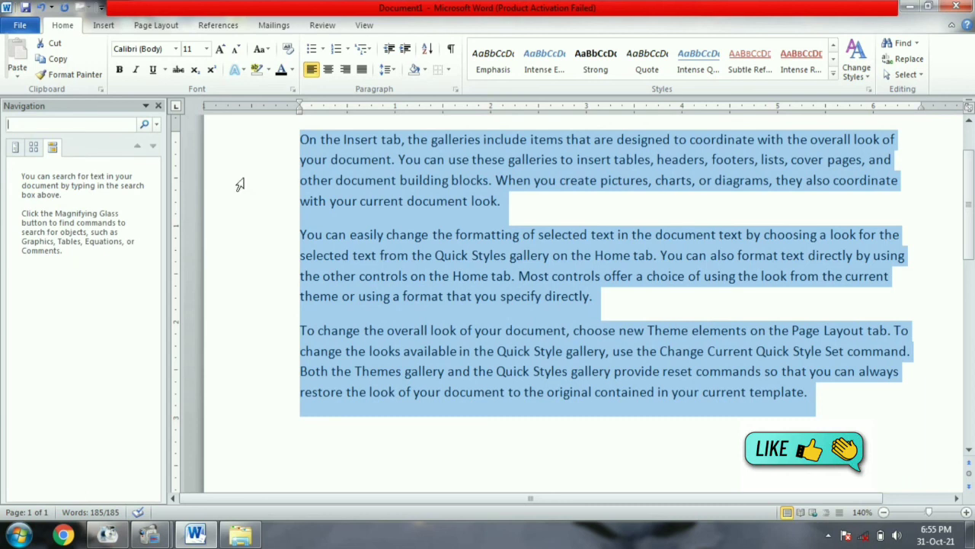
Step: Replace the first 'your' with 'book' via Find and Replace, then close the dialog
left_click(908, 61)
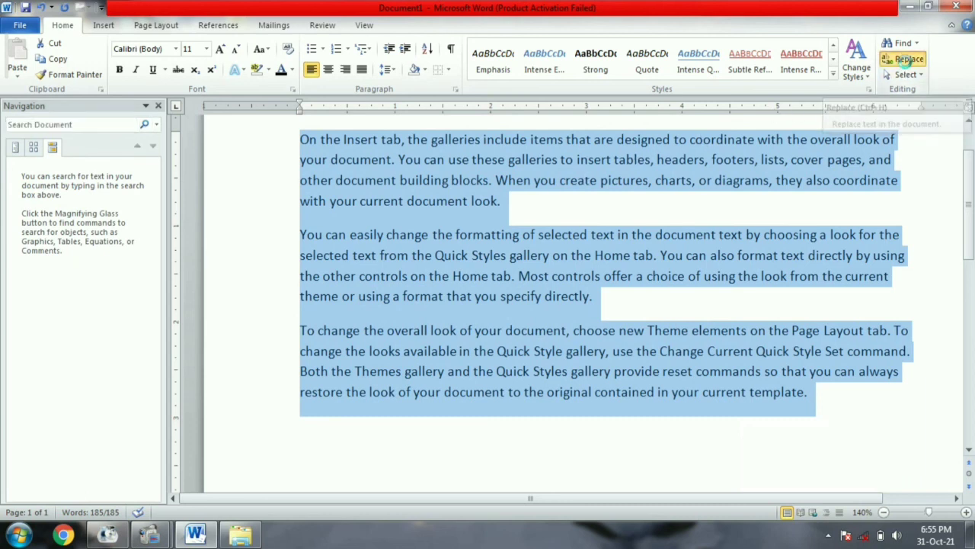
left_click_drag(509, 182, 738, 321)
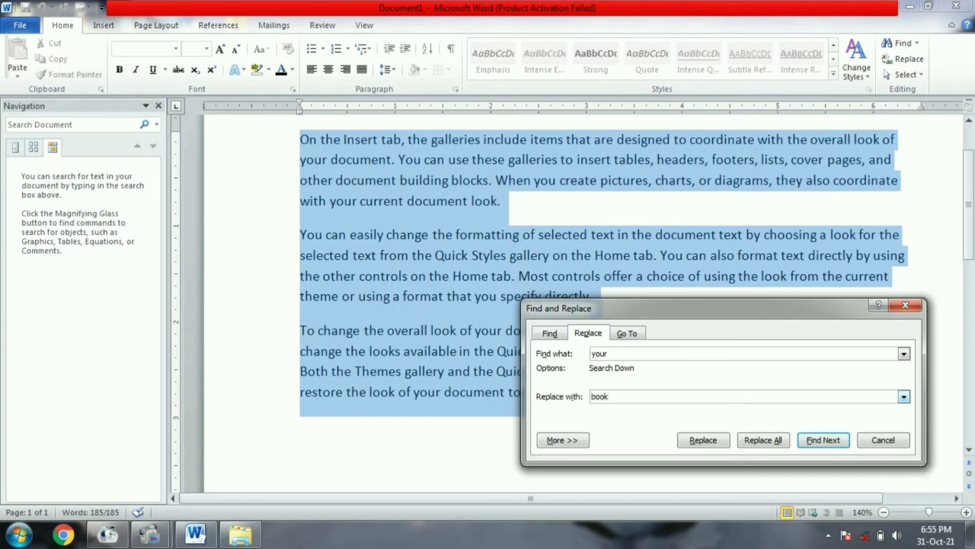
left_click(701, 443)
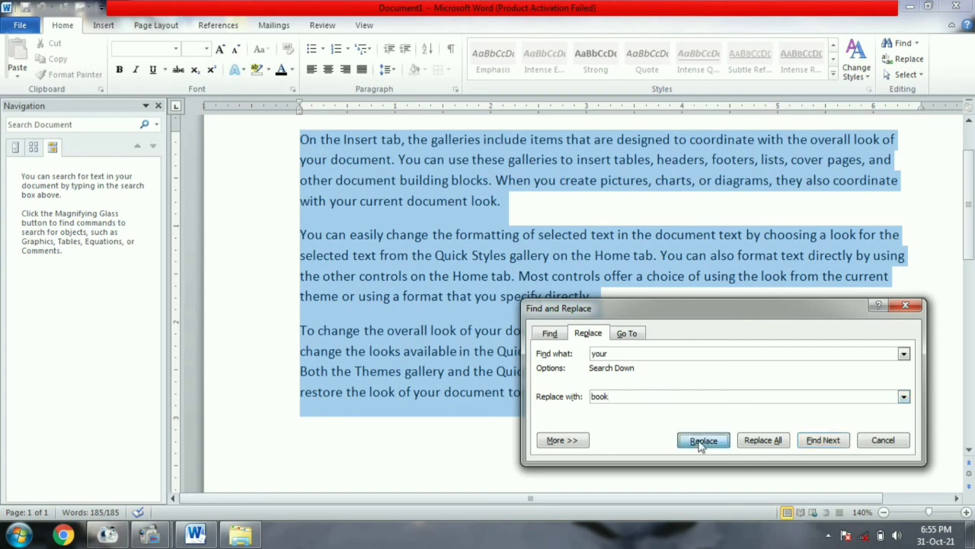
left_click(701, 441)
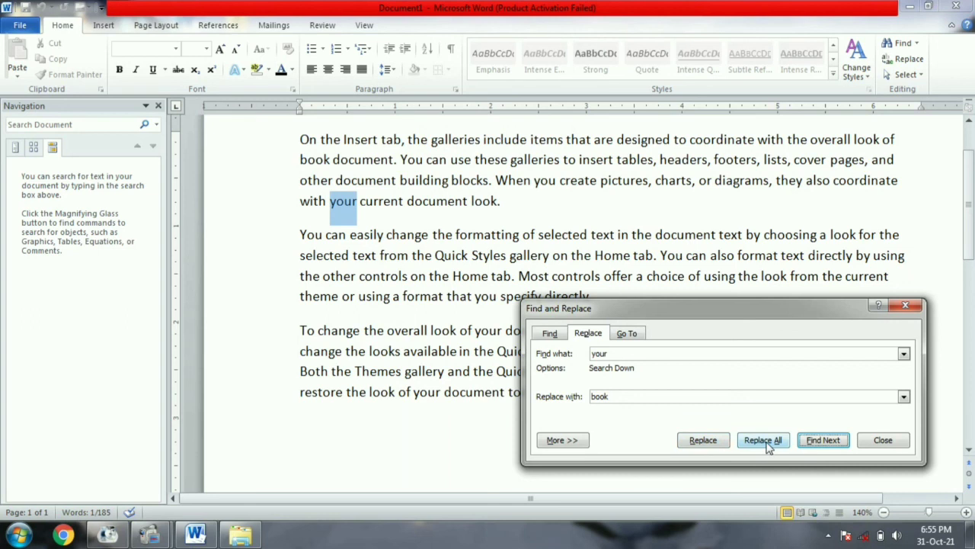
left_click(906, 307)
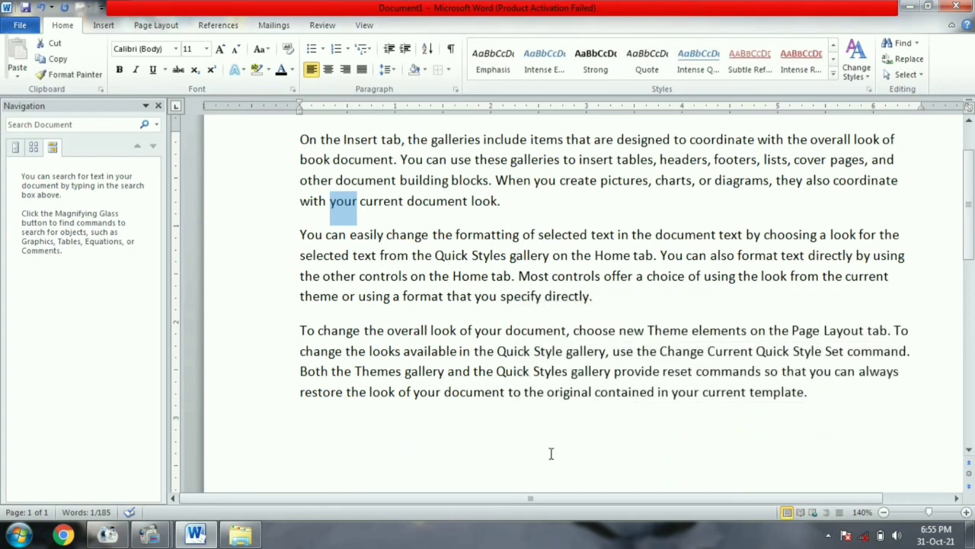
left_click(587, 466)
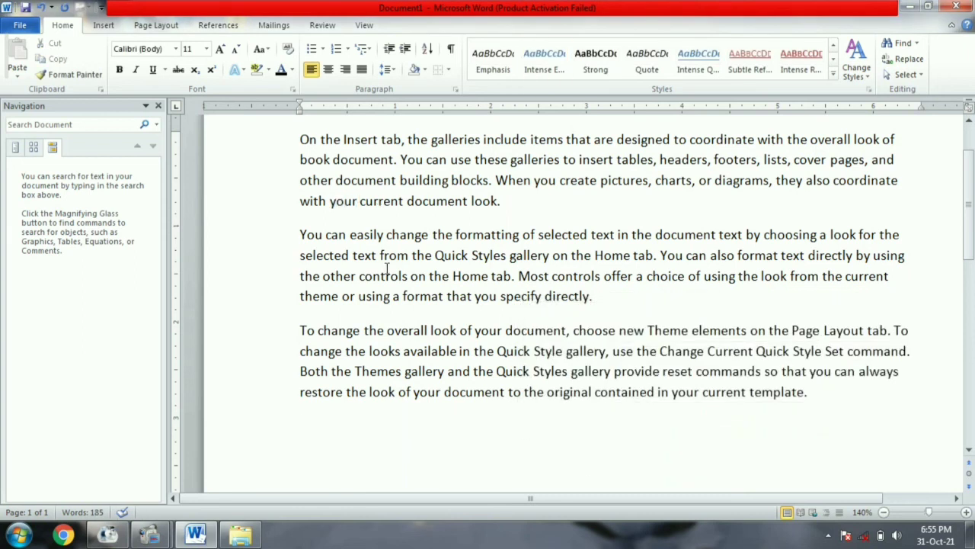
Step: Show page thumbnails in the Navigation pane, select all then deselect, and return to Home
left_click(34, 147)
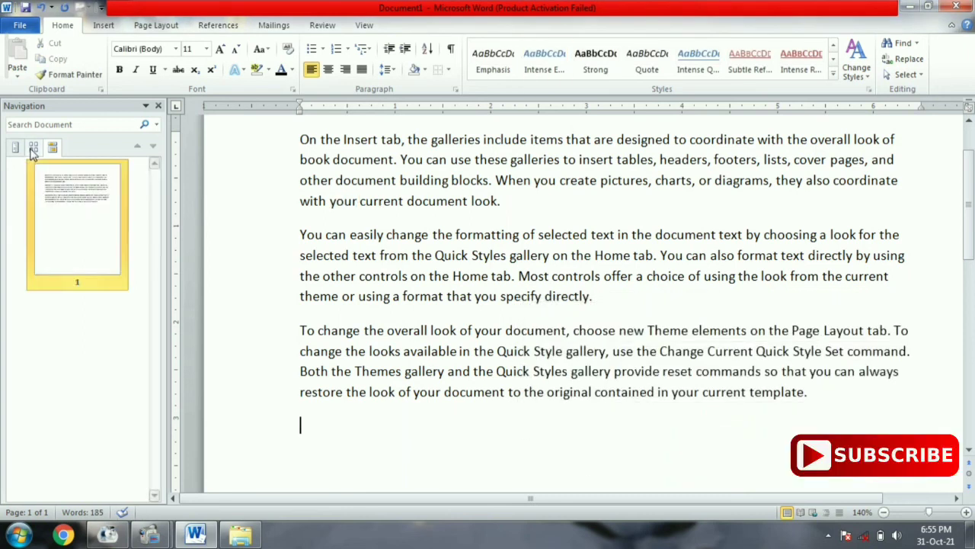
left_click(914, 76)
left_click(841, 93)
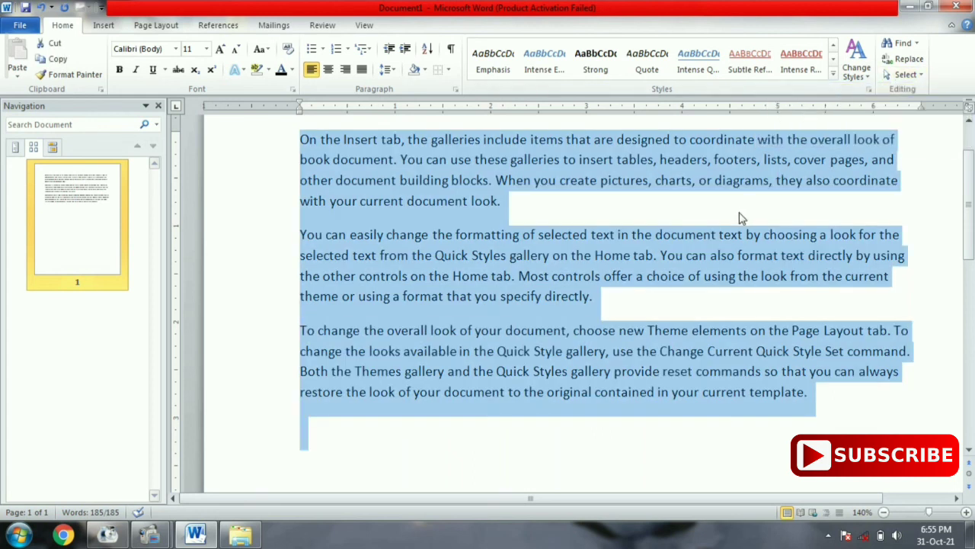
left_click(469, 449)
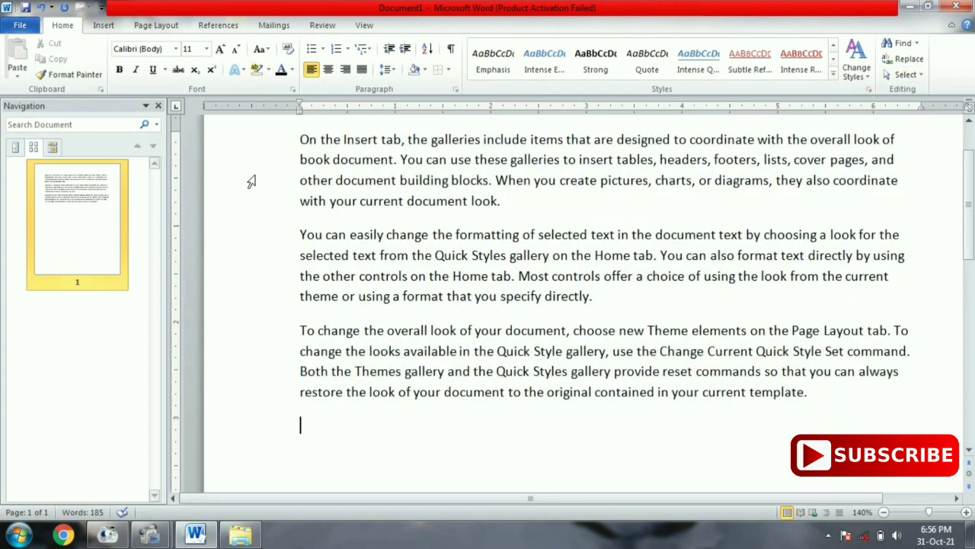
left_click(111, 29)
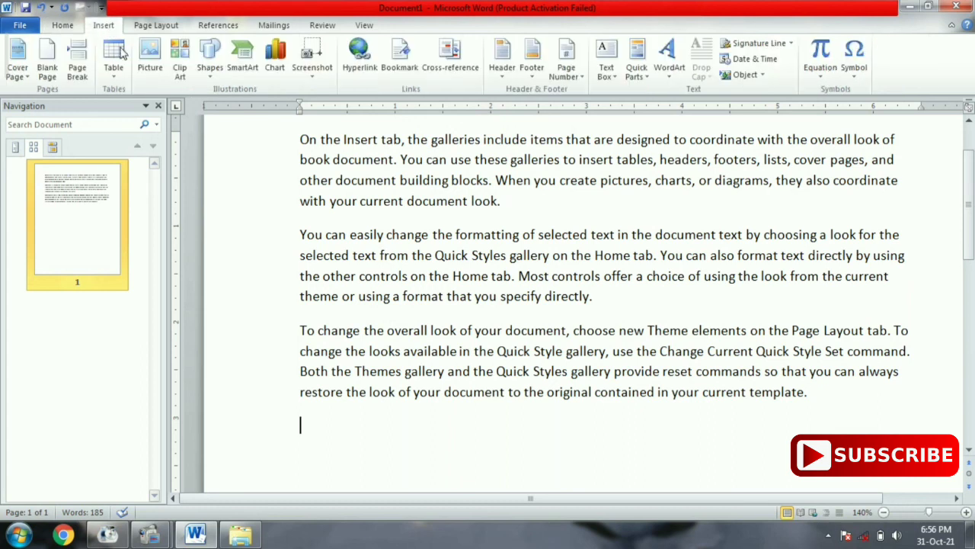
left_click(64, 28)
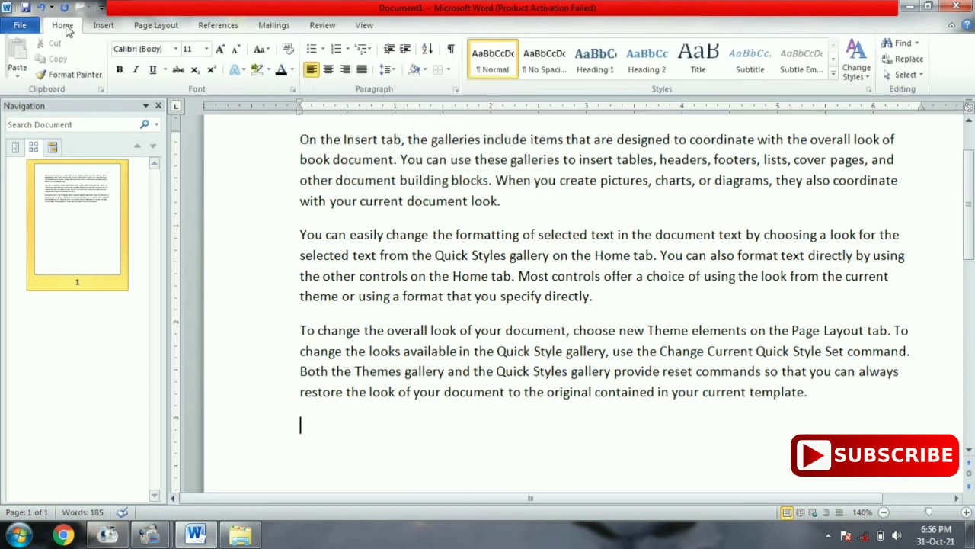